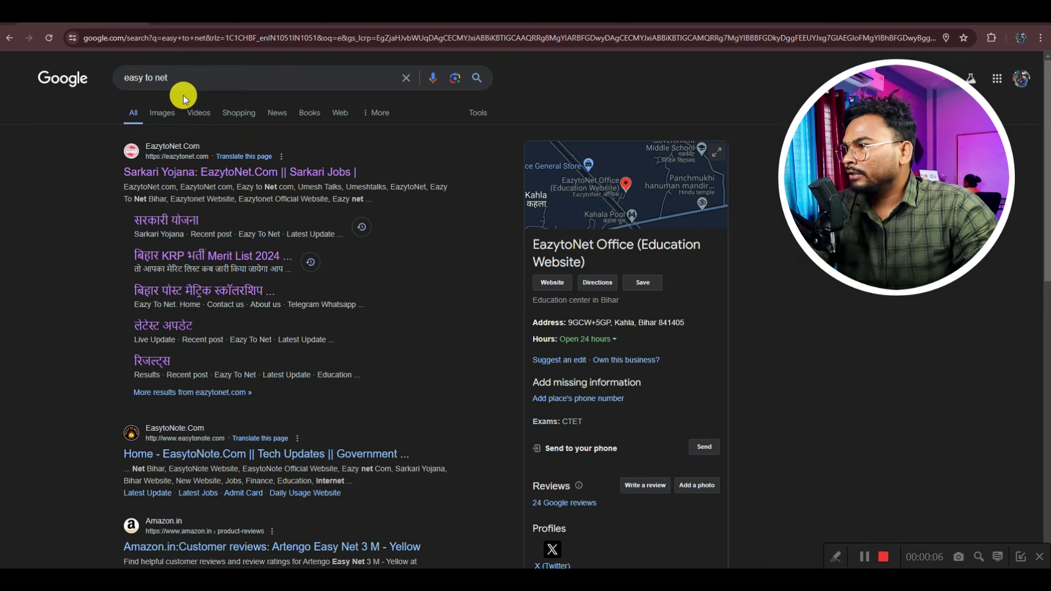
Open the EazytoNet.Com website from the search results and look over its home page.
{"action": "double_click", "coordinate": [167, 82]}
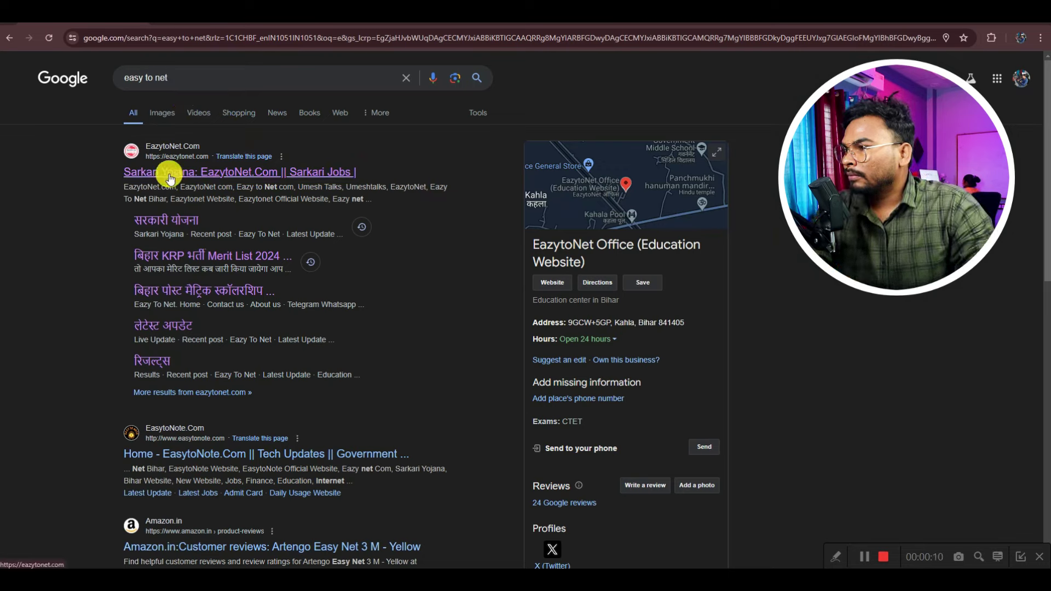
{"action": "left_click", "coordinate": [150, 178]}
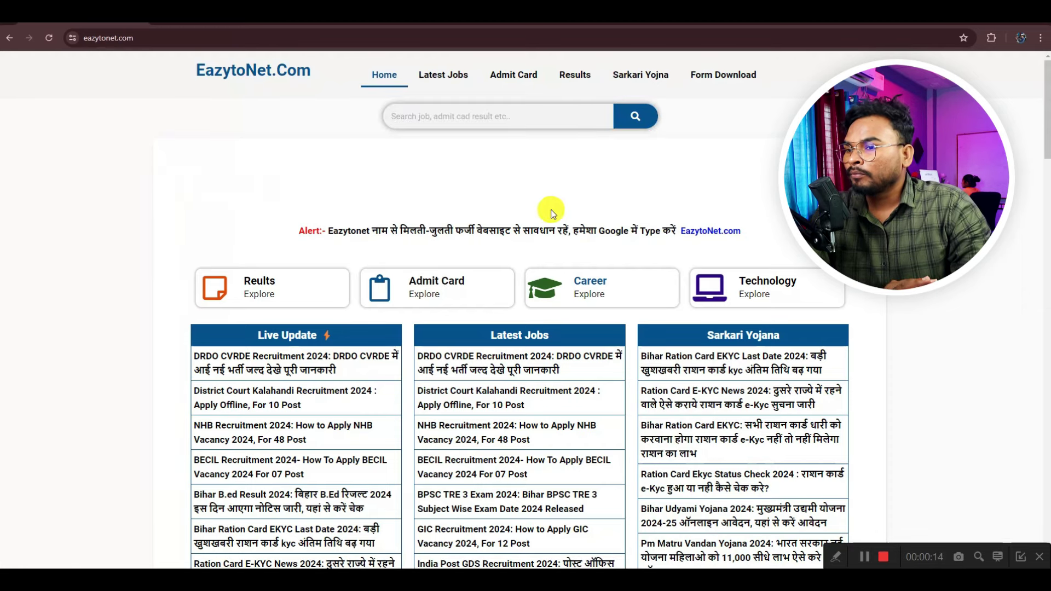
{"action": "scroll", "coordinate": [706, 241], "scroll_direction": "down", "scroll_amount": 2}
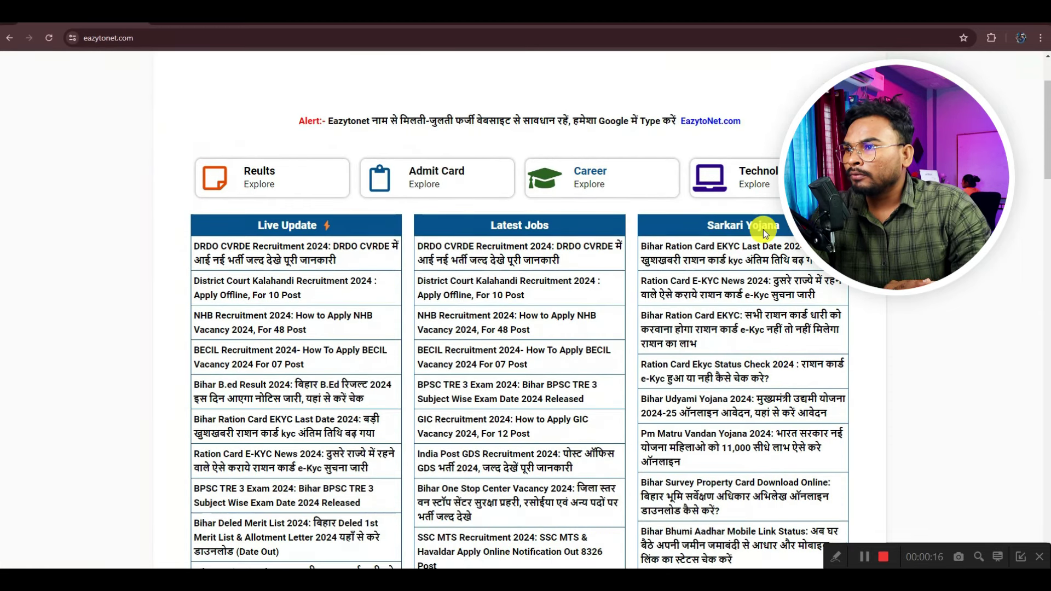
{"action": "scroll", "coordinate": [691, 267], "scroll_direction": "up", "scroll_amount": 2}
Search the EazytoNet site for "death".
{"action": "left_click", "coordinate": [460, 117]}
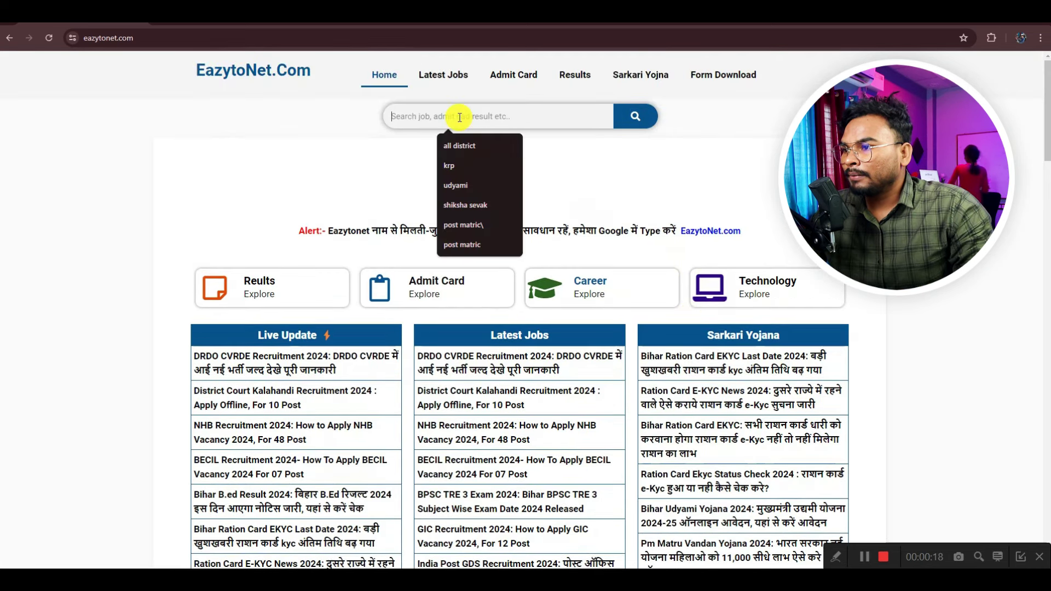
{"action": "type", "text": "death"}
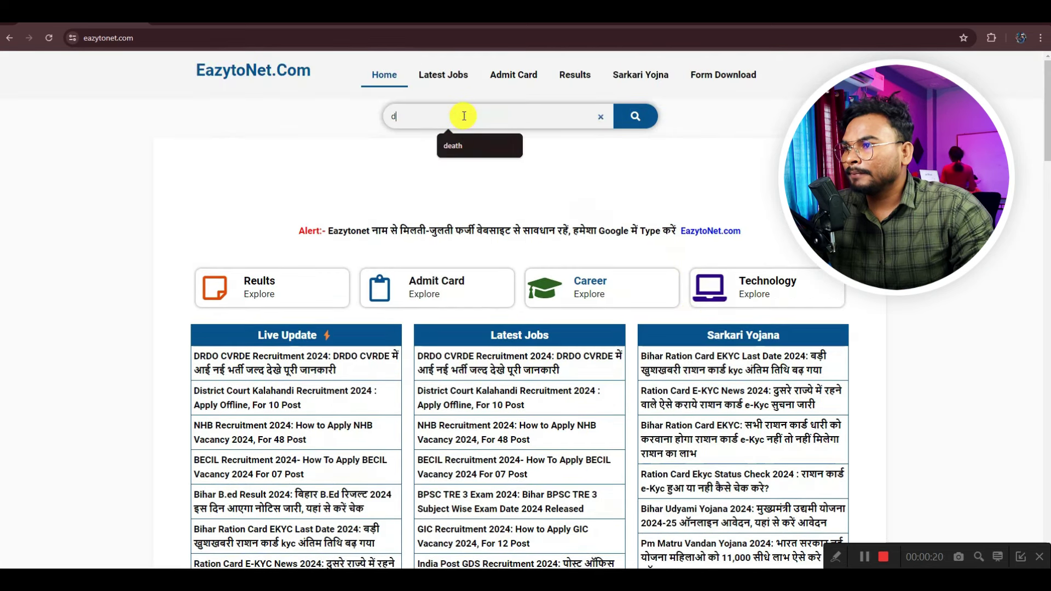
{"action": "left_click", "coordinate": [638, 120]}
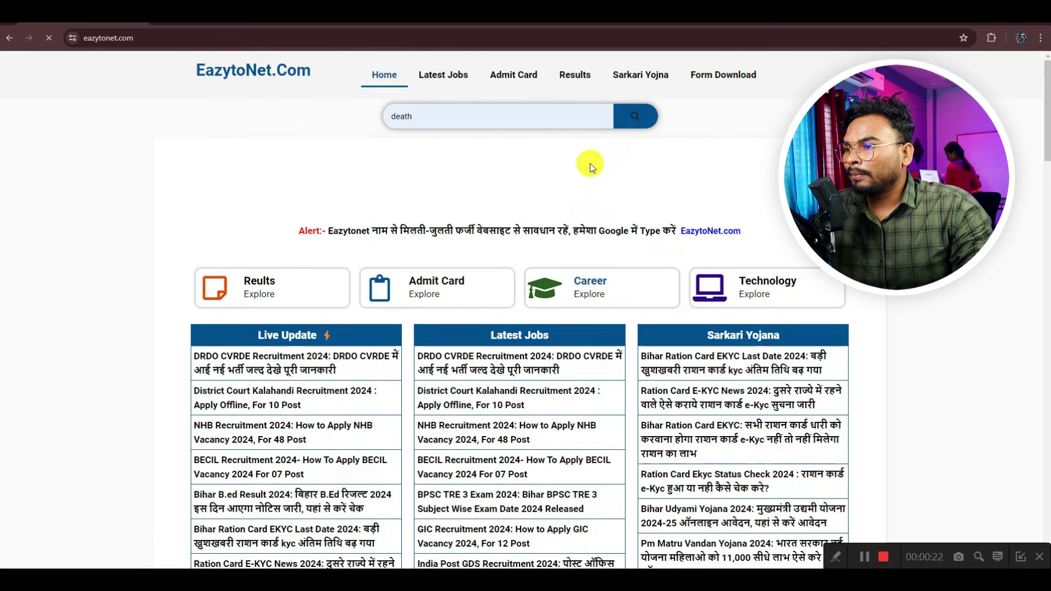
Open the "Birth Death Registration New Portal" article and dismiss the advertisement.
{"action": "scroll", "coordinate": [544, 206], "scroll_direction": "down", "scroll_amount": 1}
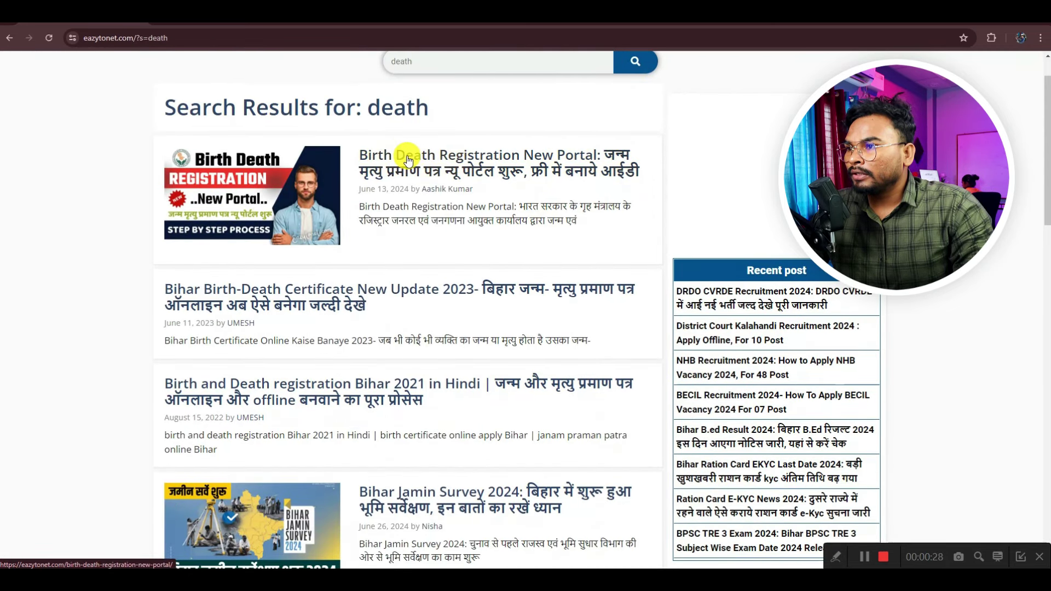
{"action": "left_click", "coordinate": [458, 159]}
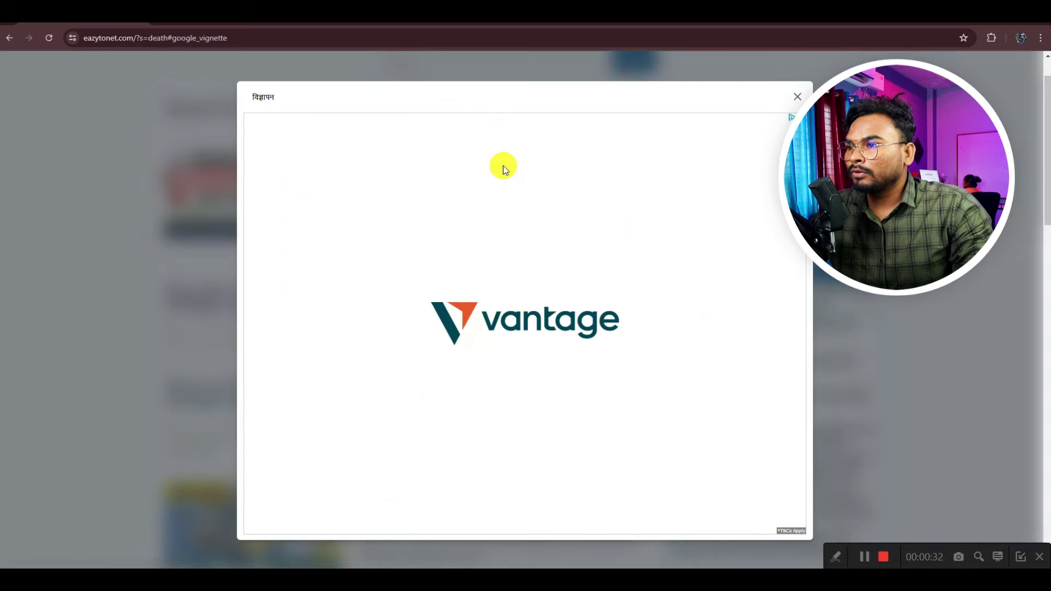
{"action": "left_click", "coordinate": [792, 94]}
Open the "For Login" link in the article's Important Links table to reach the Birth & Death Registration portal.
{"action": "scroll", "coordinate": [534, 236], "scroll_direction": "down", "scroll_amount": 8}
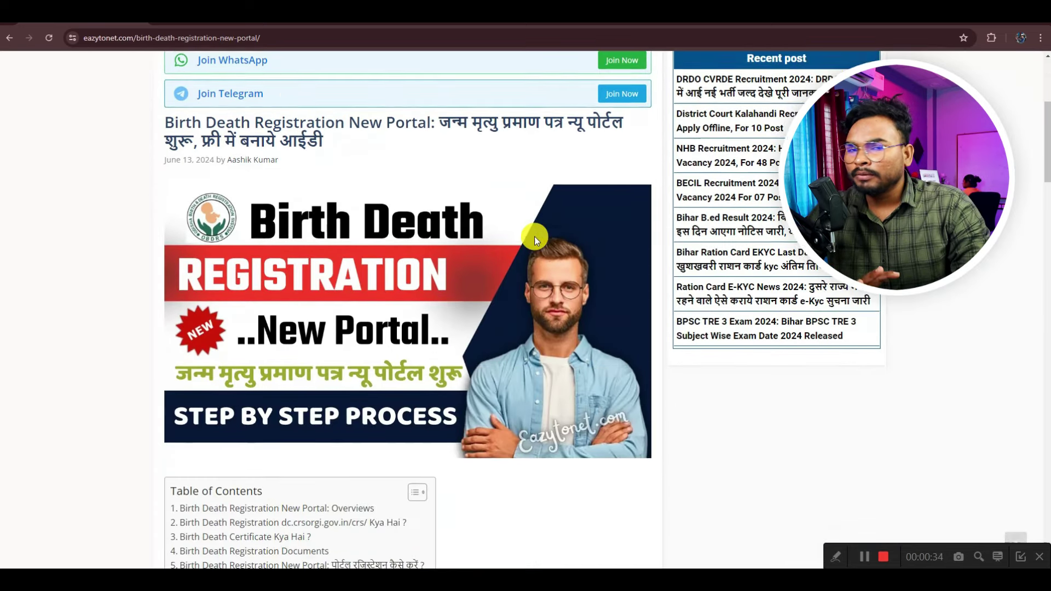
{"action": "scroll", "coordinate": [534, 237], "scroll_direction": "down", "scroll_amount": 5}
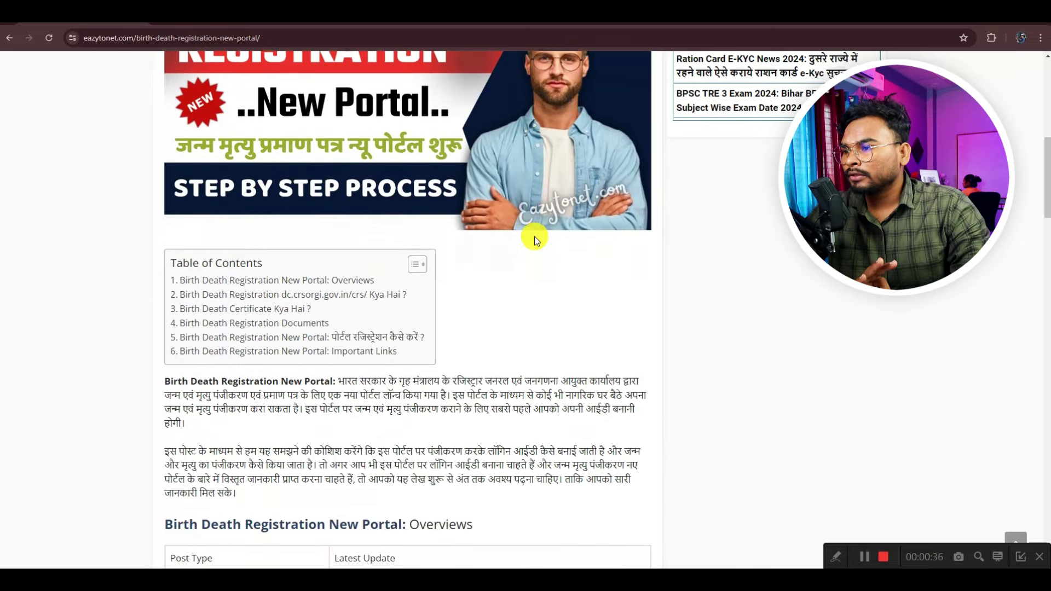
{"action": "scroll", "coordinate": [534, 237], "scroll_direction": "down", "scroll_amount": 11}
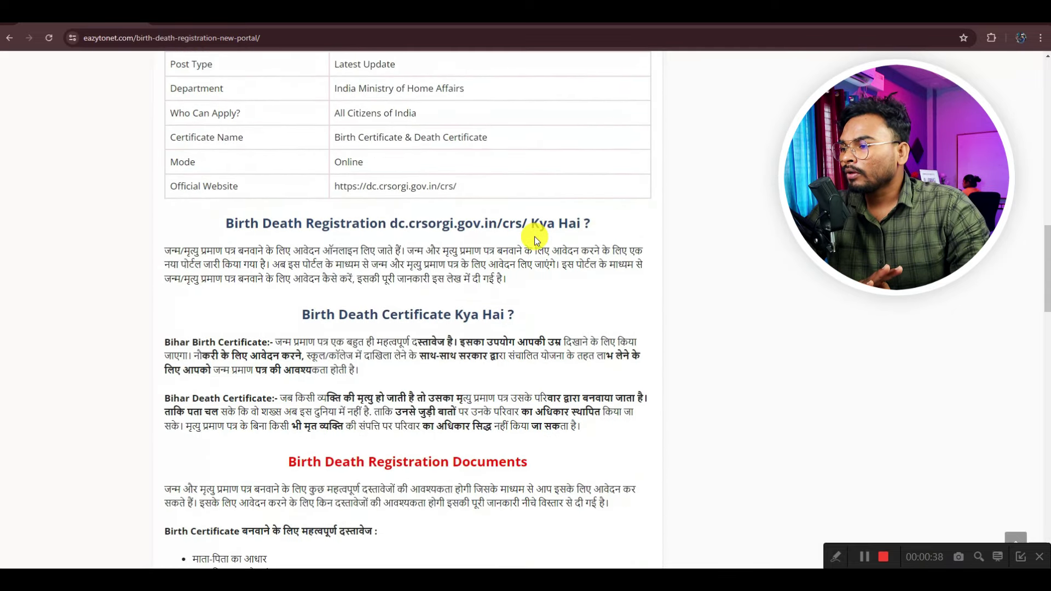
{"action": "scroll", "coordinate": [534, 236], "scroll_direction": "down", "scroll_amount": 9}
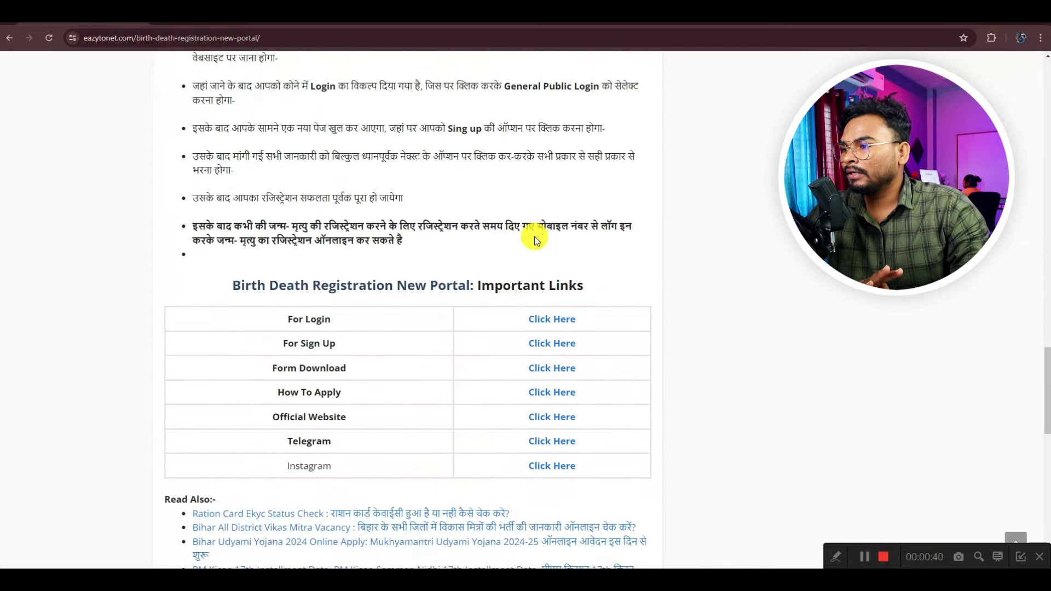
{"action": "left_click_drag", "start_coordinate": [271, 320], "coordinate": [522, 323]}
{"action": "left_click", "coordinate": [535, 322]}
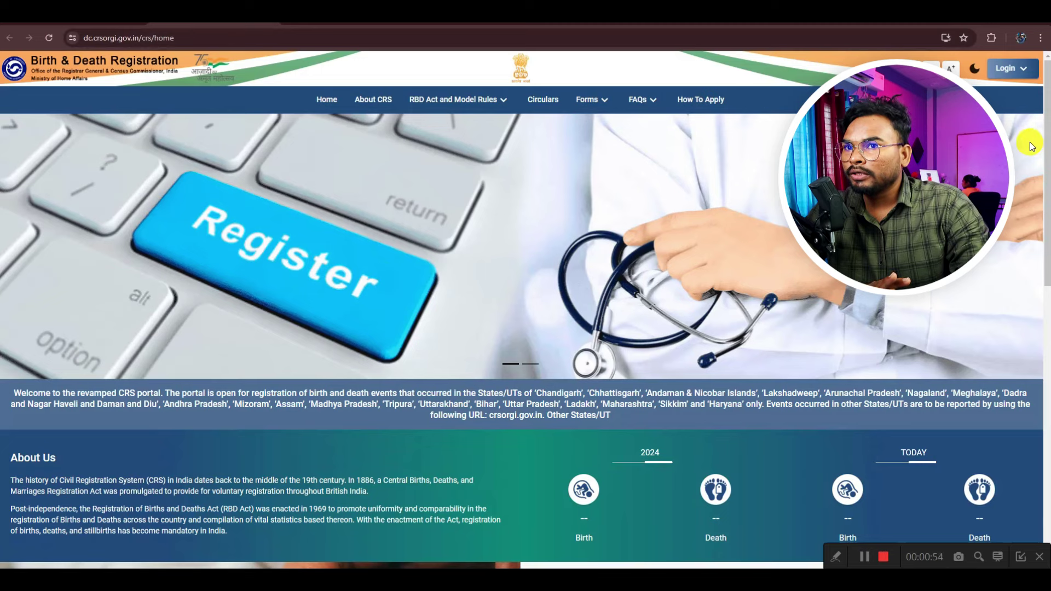
Open the General Public login page of the portal.
{"action": "left_click", "coordinate": [1009, 69]}
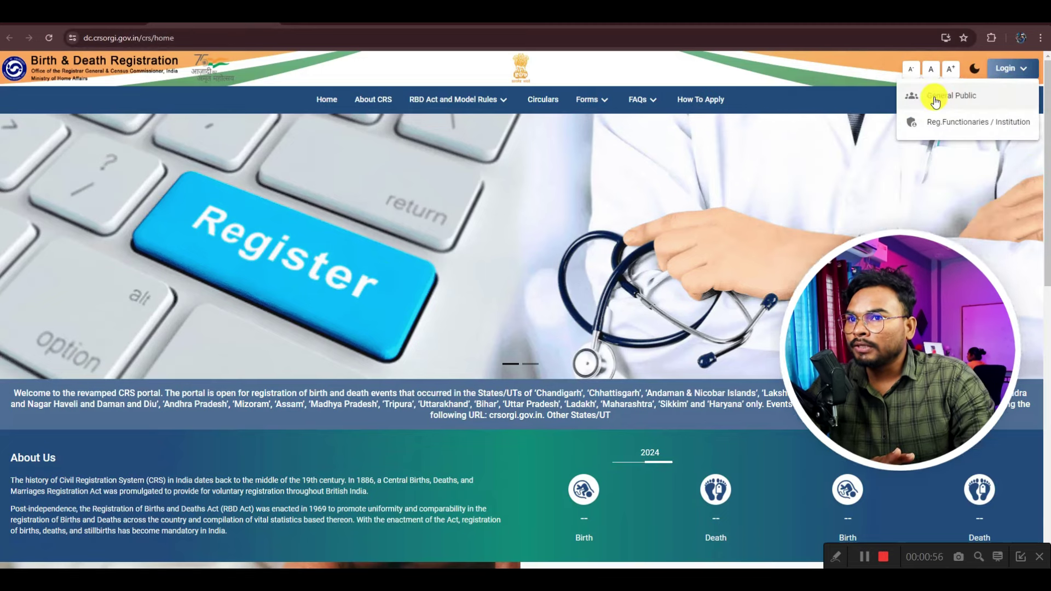
{"action": "left_click", "coordinate": [943, 102]}
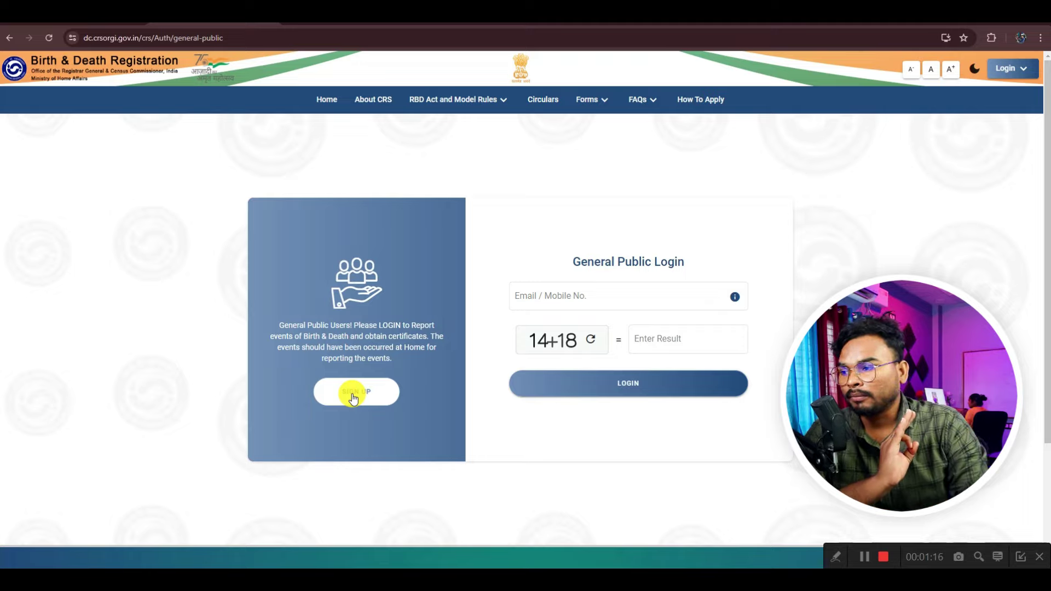
{"action": "left_click", "coordinate": [387, 393]}
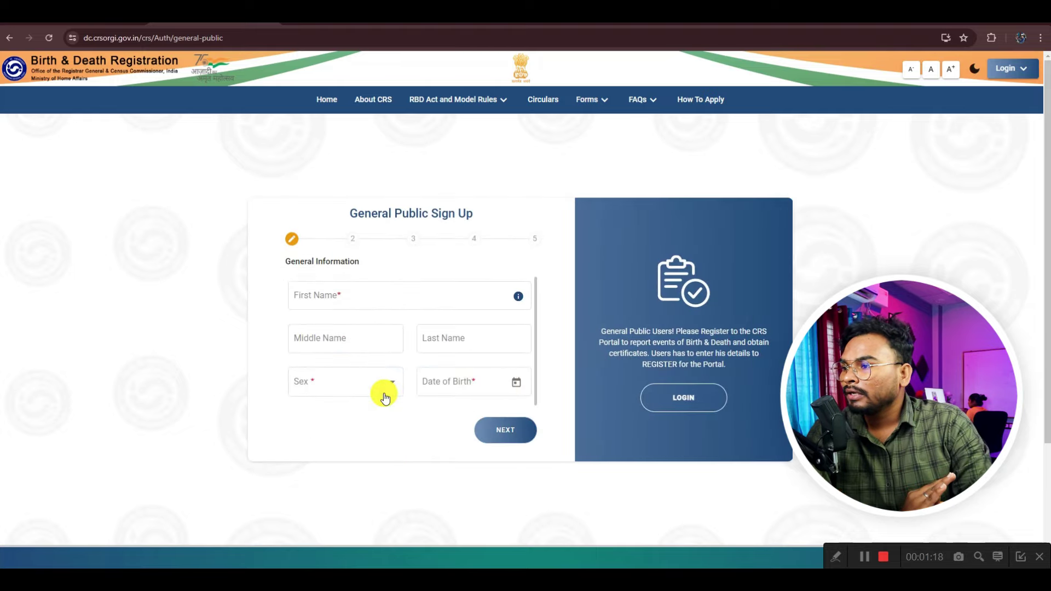
{"action": "left_click", "coordinate": [328, 298]}
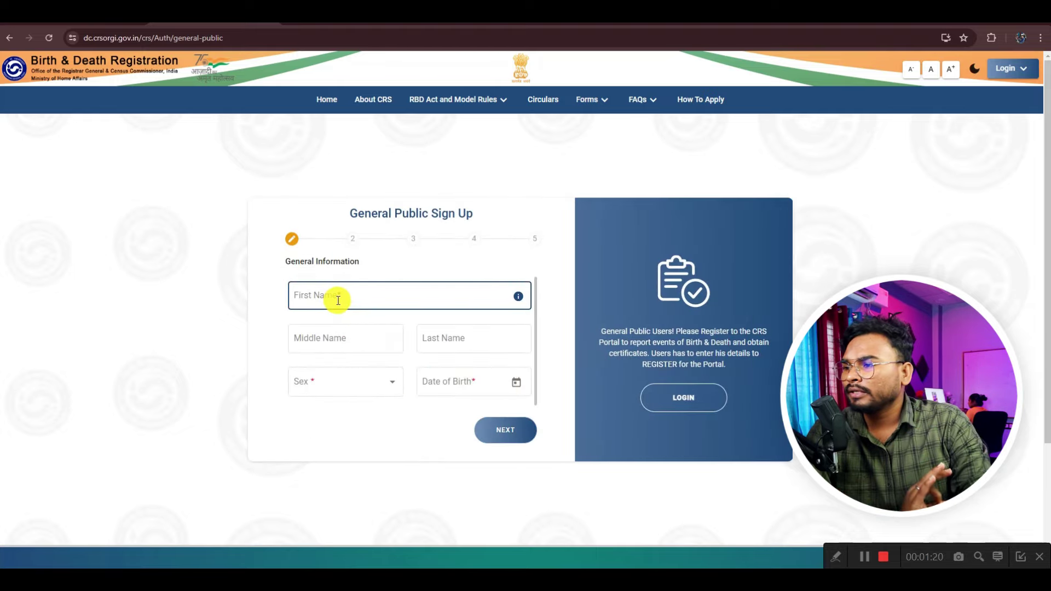
{"action": "left_click", "coordinate": [341, 317]}
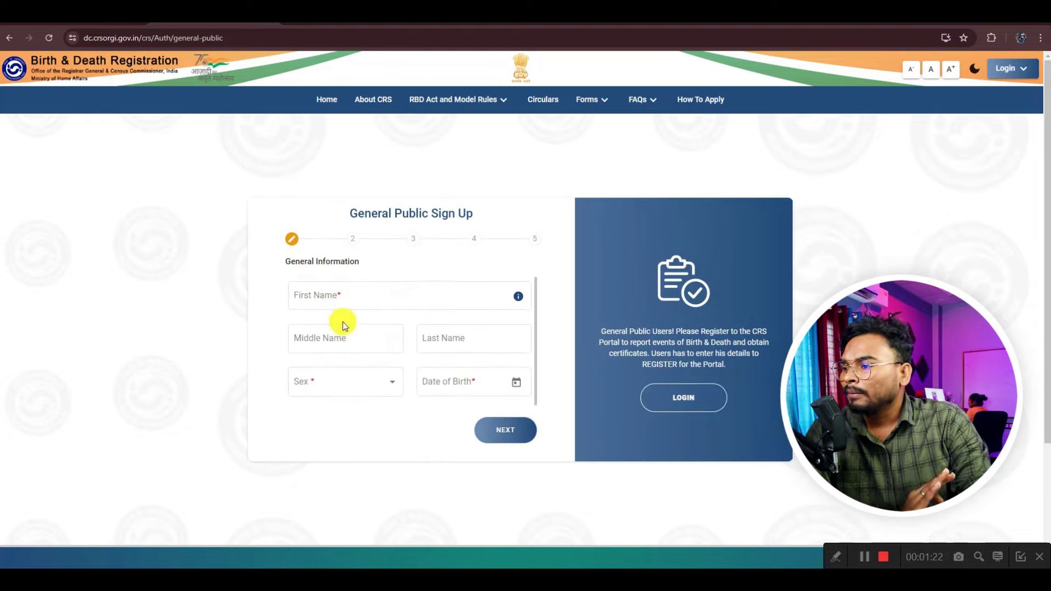
{"action": "left_click", "coordinate": [324, 382]}
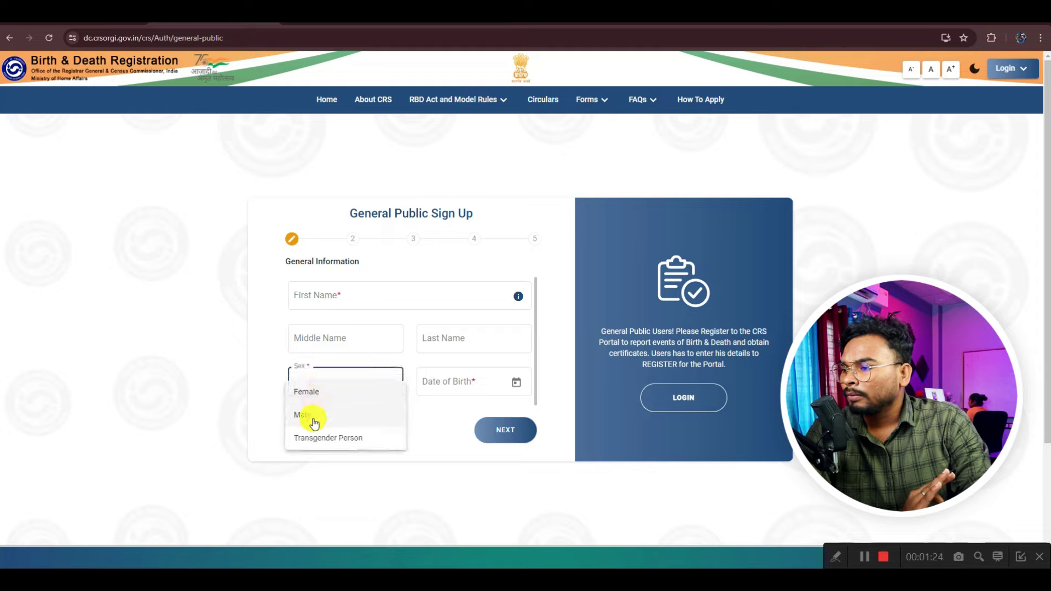
{"action": "left_click", "coordinate": [312, 417]}
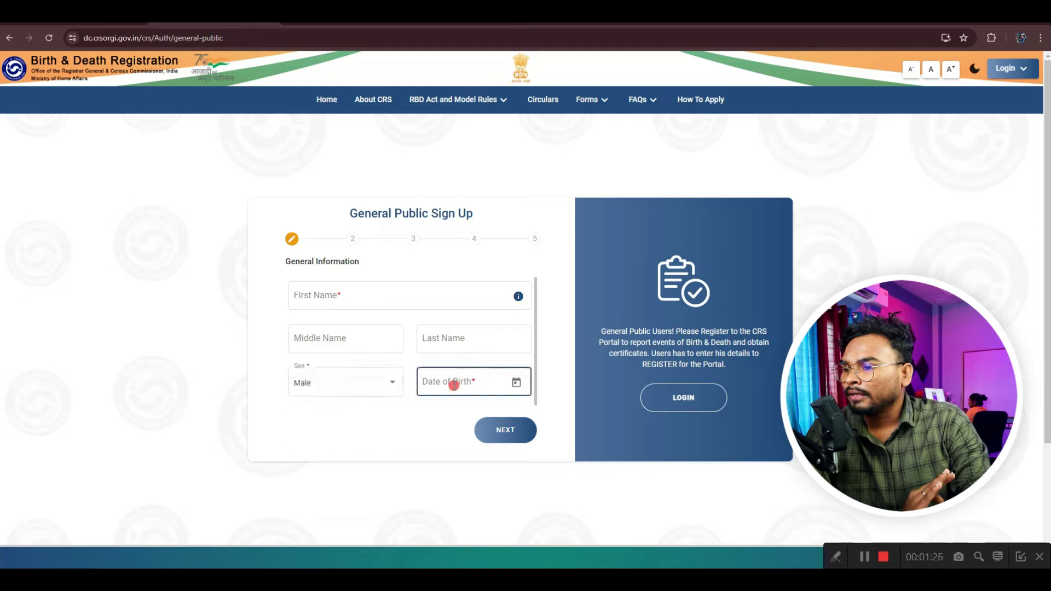
{"action": "left_click", "coordinate": [454, 387]}
{"action": "left_click", "coordinate": [506, 435]}
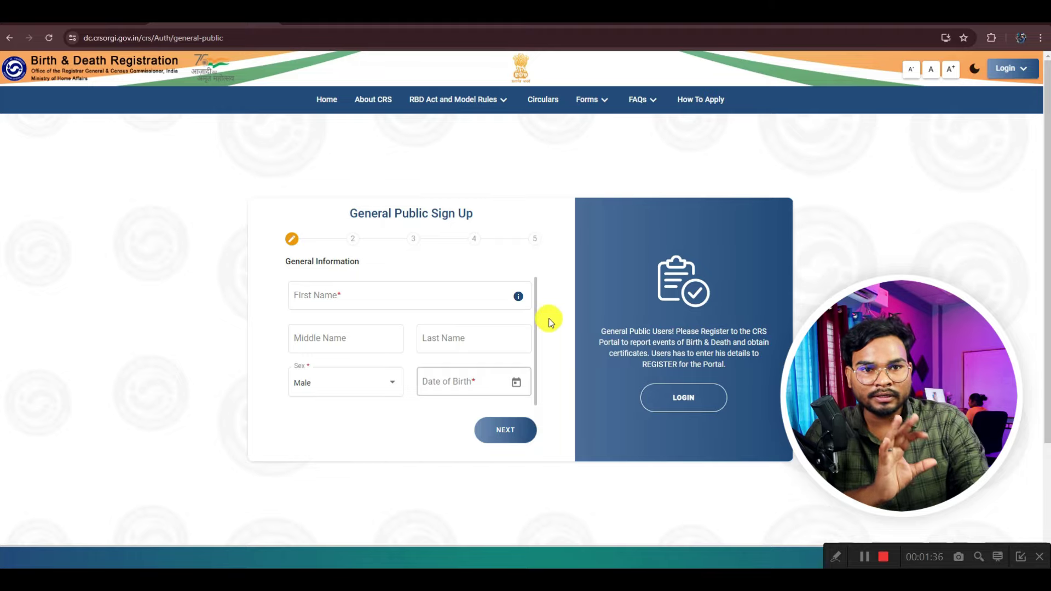
{"action": "left_click", "coordinate": [683, 399]}
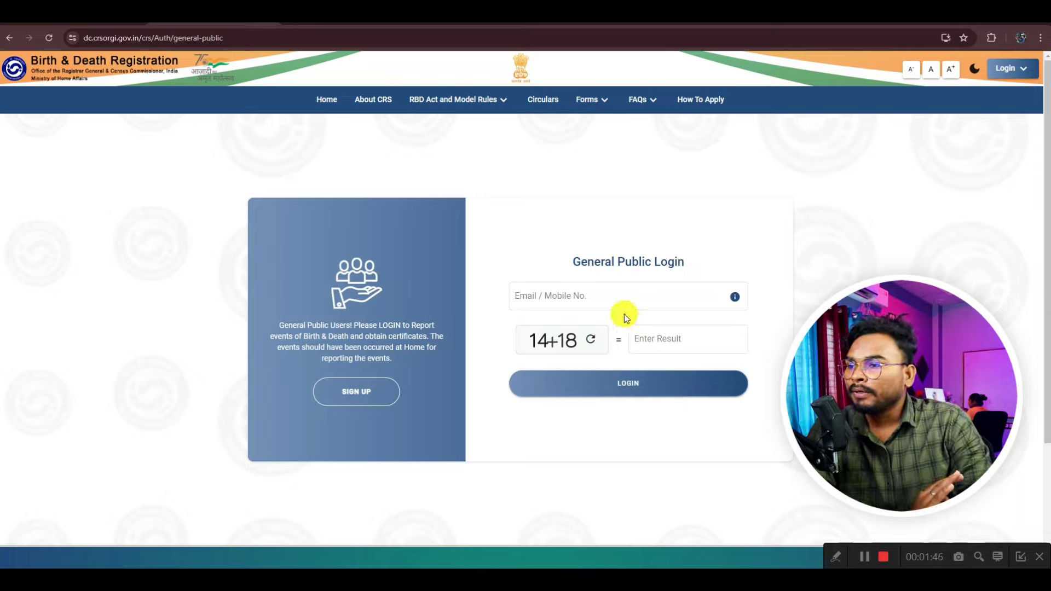
Log in as General Public with the registered email or mobile number, the captcha result and the OTP.
{"action": "left_click", "coordinate": [535, 297]}
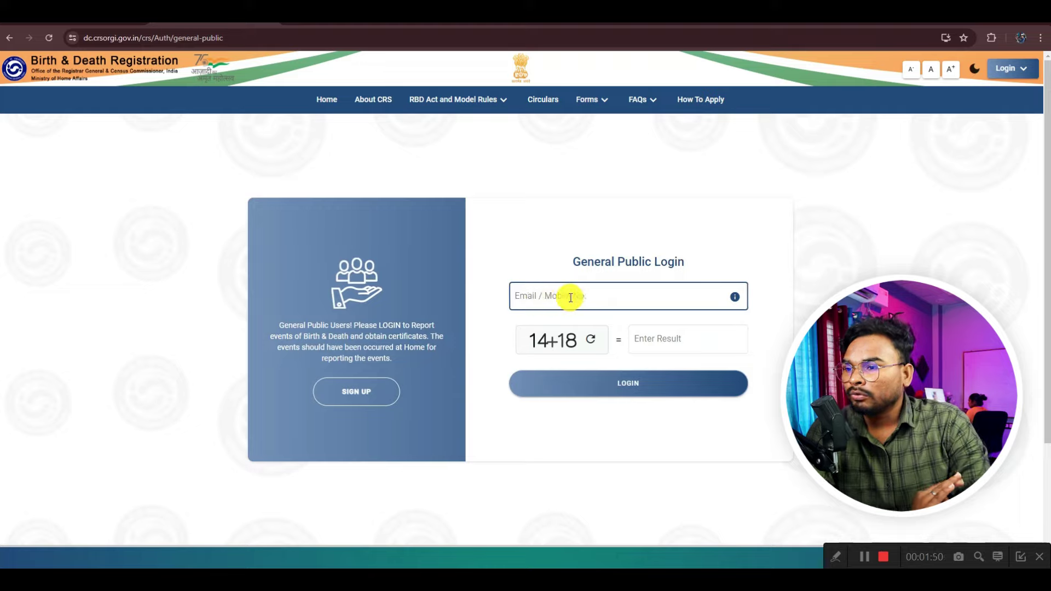
{"action": "left_click", "coordinate": [575, 345]}
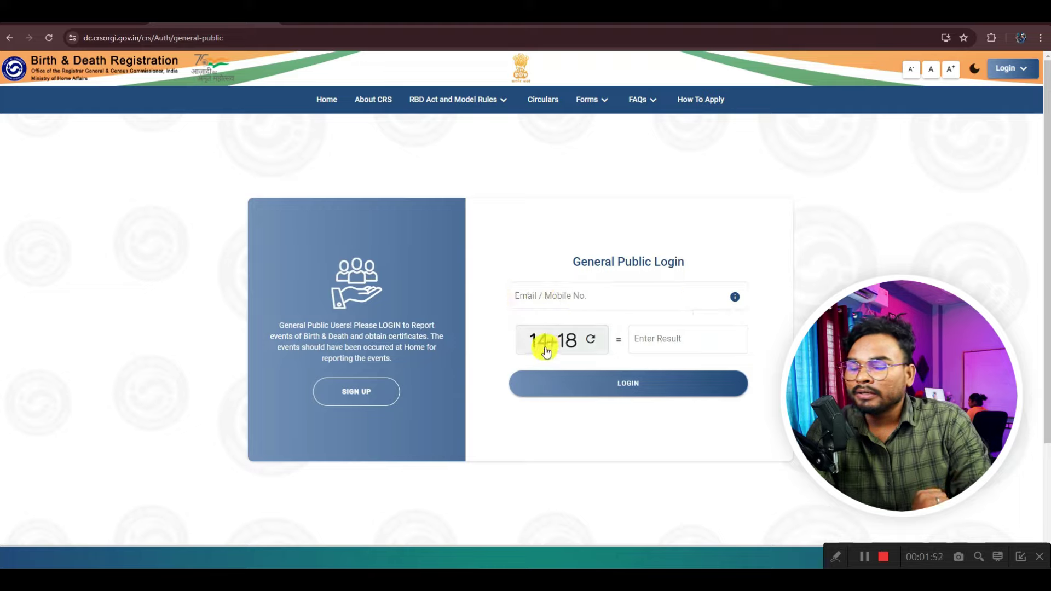
{"action": "left_click", "coordinate": [639, 338]}
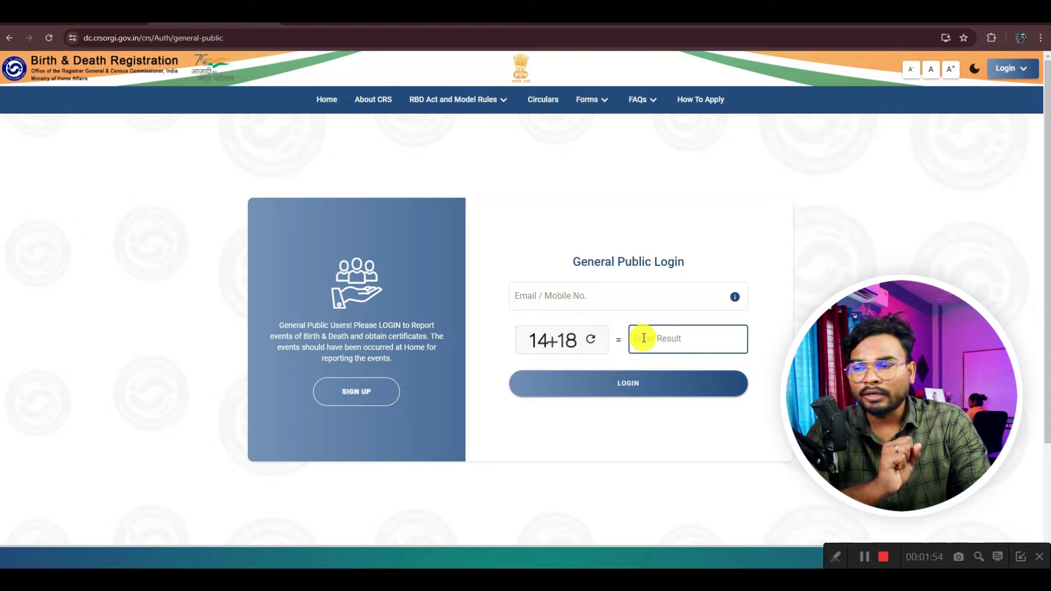
{"action": "left_click", "coordinate": [605, 347]}
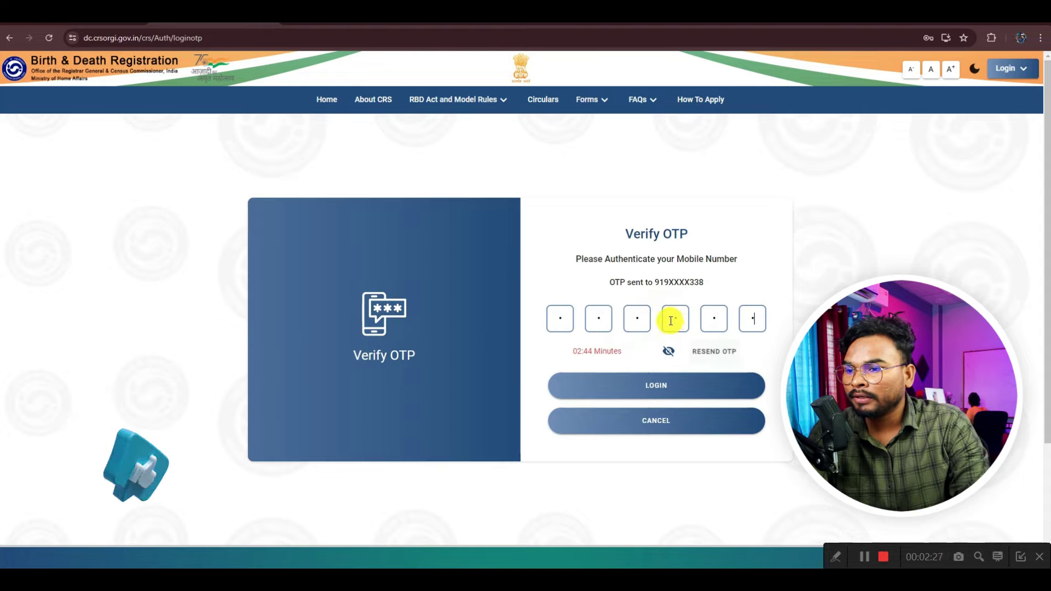
{"action": "left_click", "coordinate": [659, 388]}
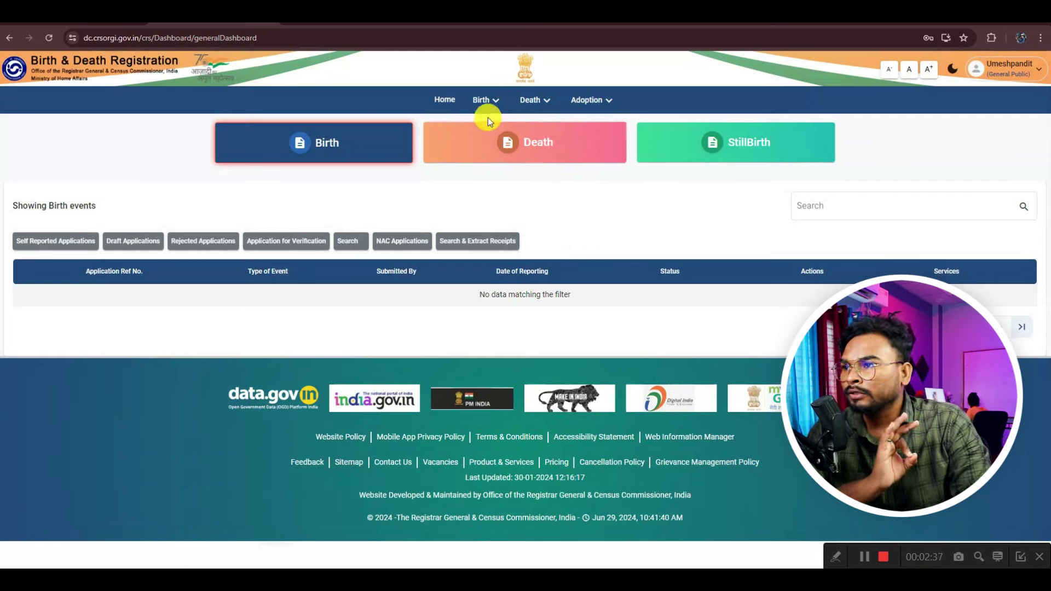
Look over the birth options and open the Register Death form.
{"action": "left_click", "coordinate": [484, 100]}
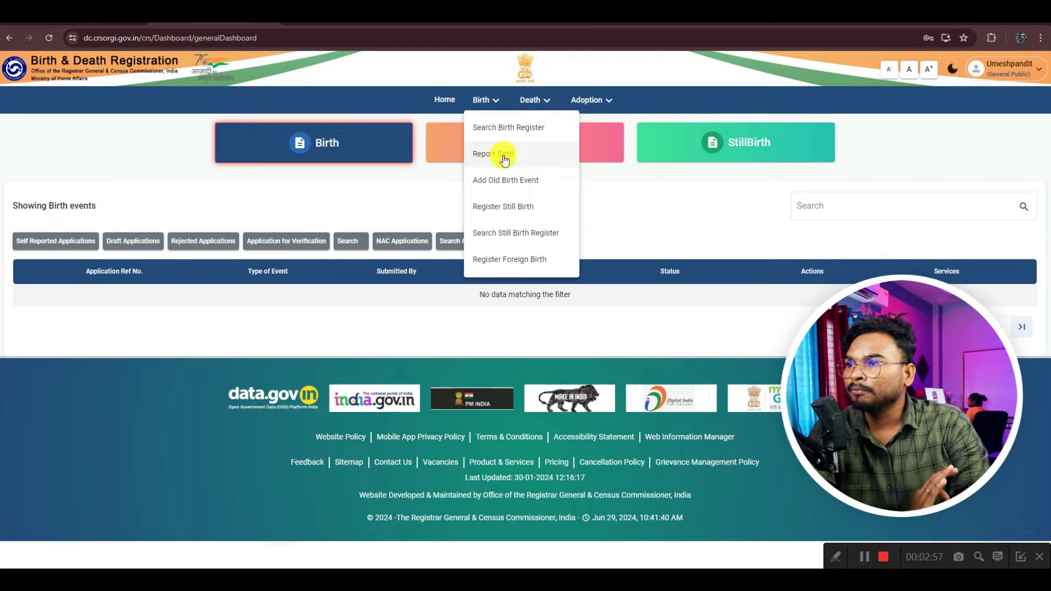
{"action": "left_click", "coordinate": [534, 103]}
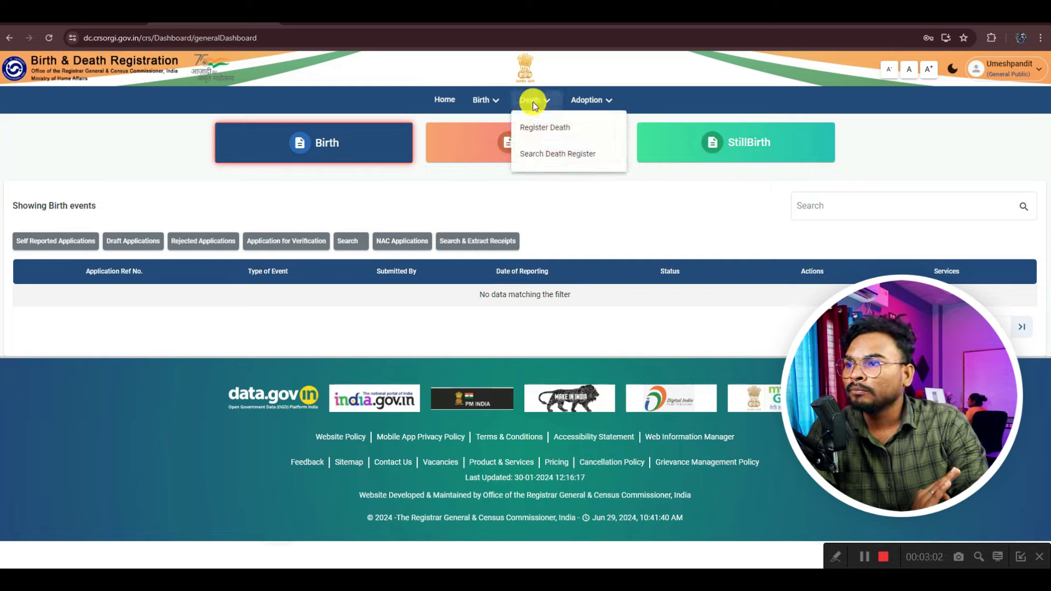
{"action": "left_click", "coordinate": [544, 132]}
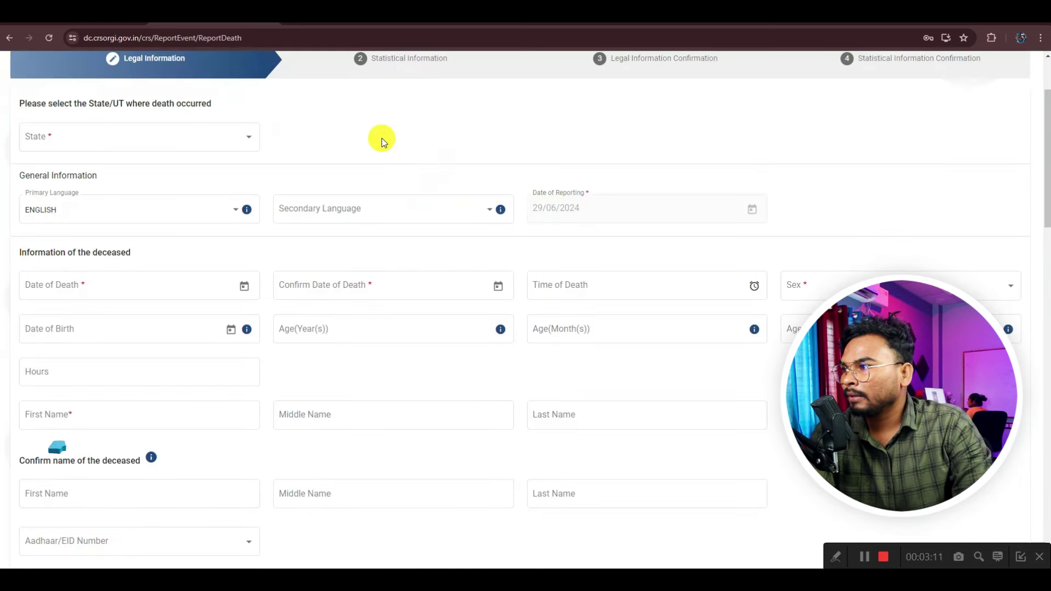
Set the state where the death occurred to Bihar and select English as the primary language.
{"action": "left_click", "coordinate": [77, 137]}
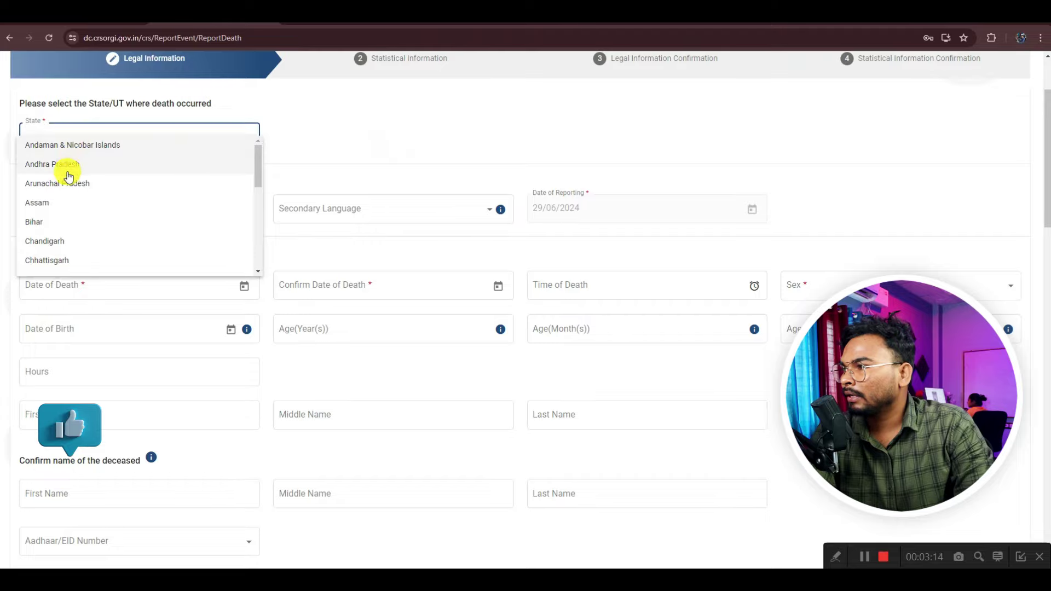
{"action": "left_click", "coordinate": [56, 221]}
{"action": "scroll", "coordinate": [432, 183], "scroll_direction": "down", "scroll_amount": 2}
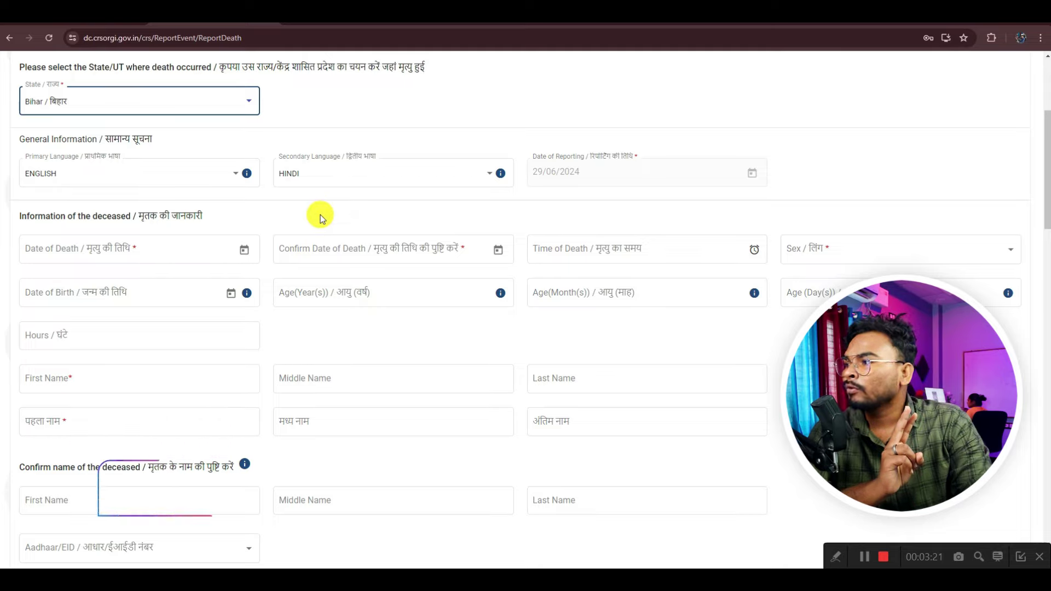
{"action": "left_click", "coordinate": [47, 173]}
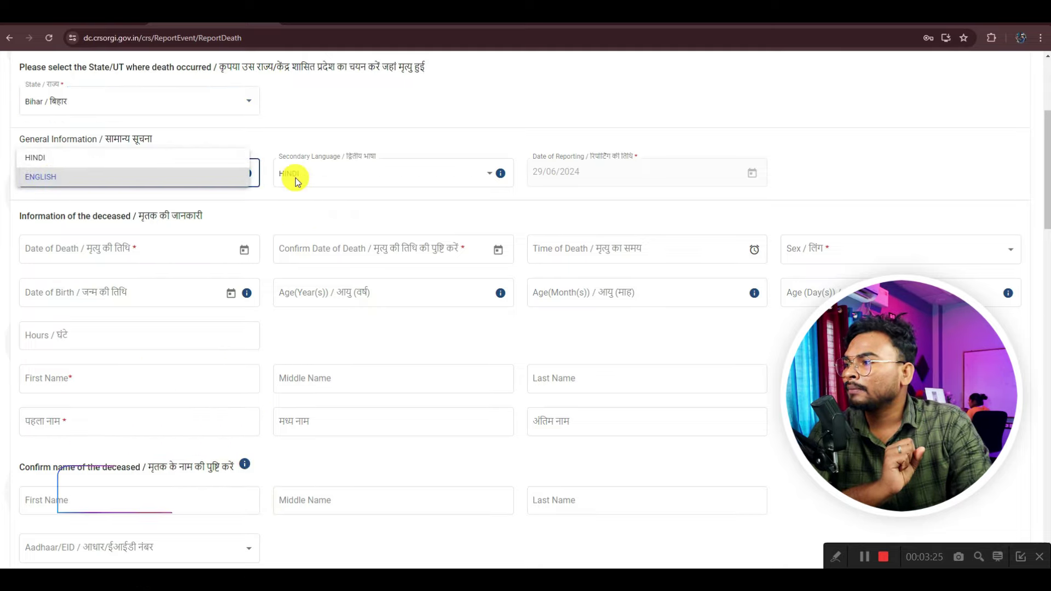
{"action": "left_click", "coordinate": [207, 177]}
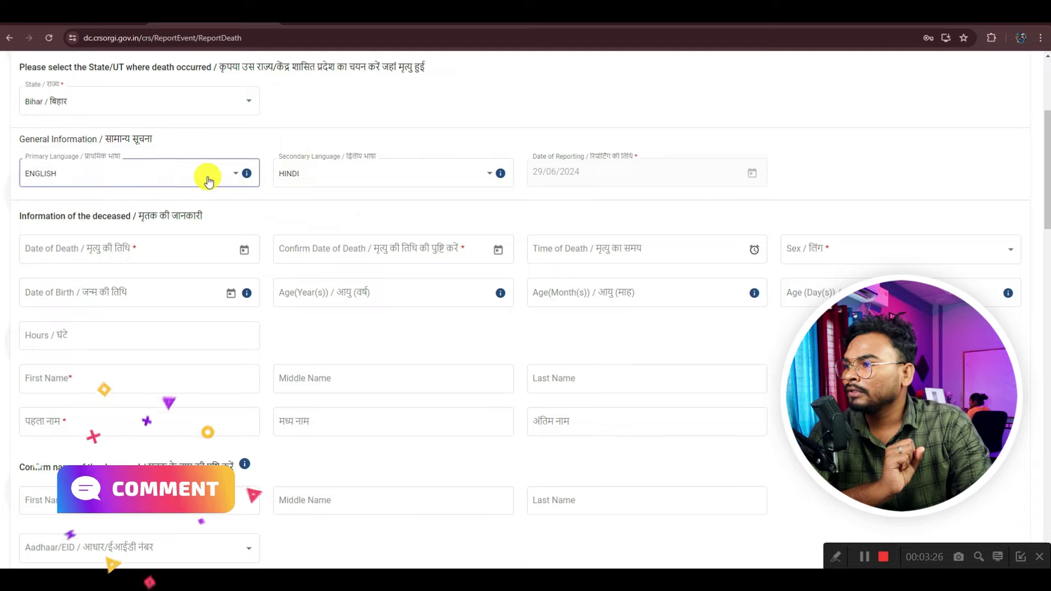
{"action": "left_click", "coordinate": [311, 174]}
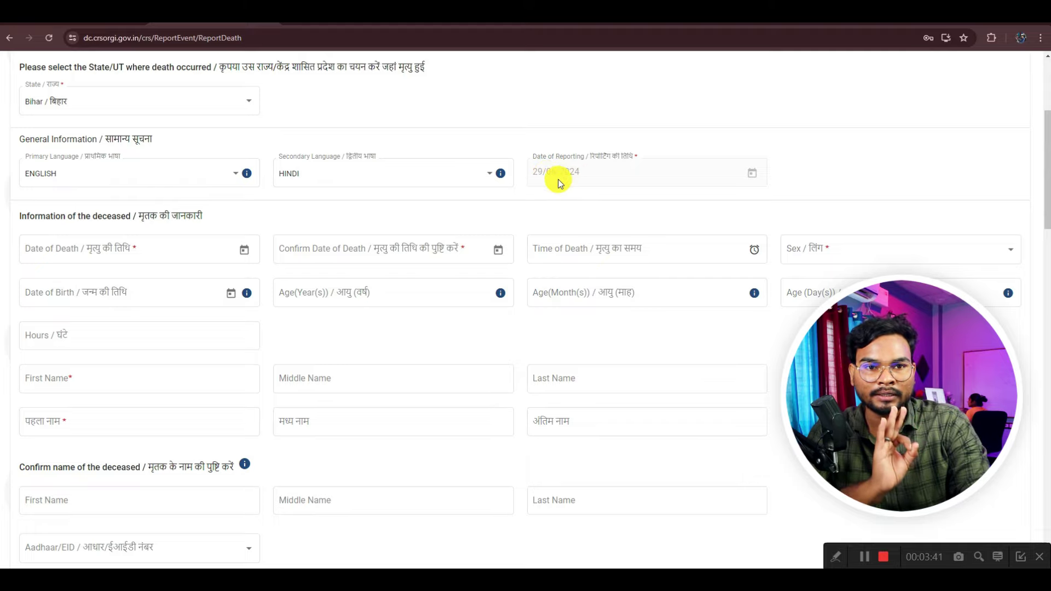
Set the date of death and its confirmation to 29/06/2024 in the deceased's information.
{"action": "scroll", "coordinate": [558, 182], "scroll_direction": "down", "scroll_amount": 1}
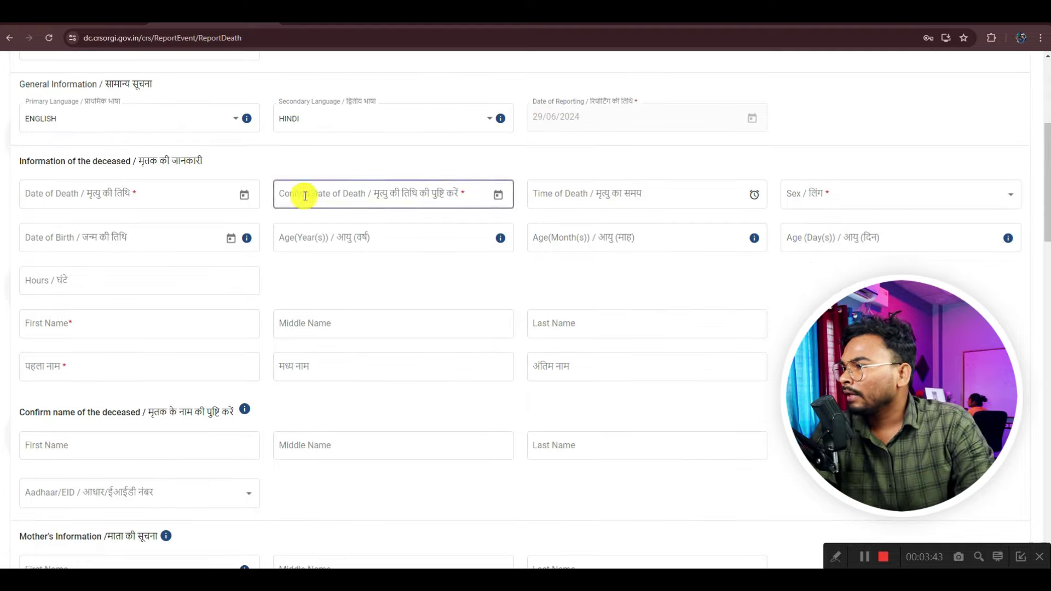
{"action": "left_click_drag", "start_coordinate": [139, 161], "coordinate": [228, 161]}
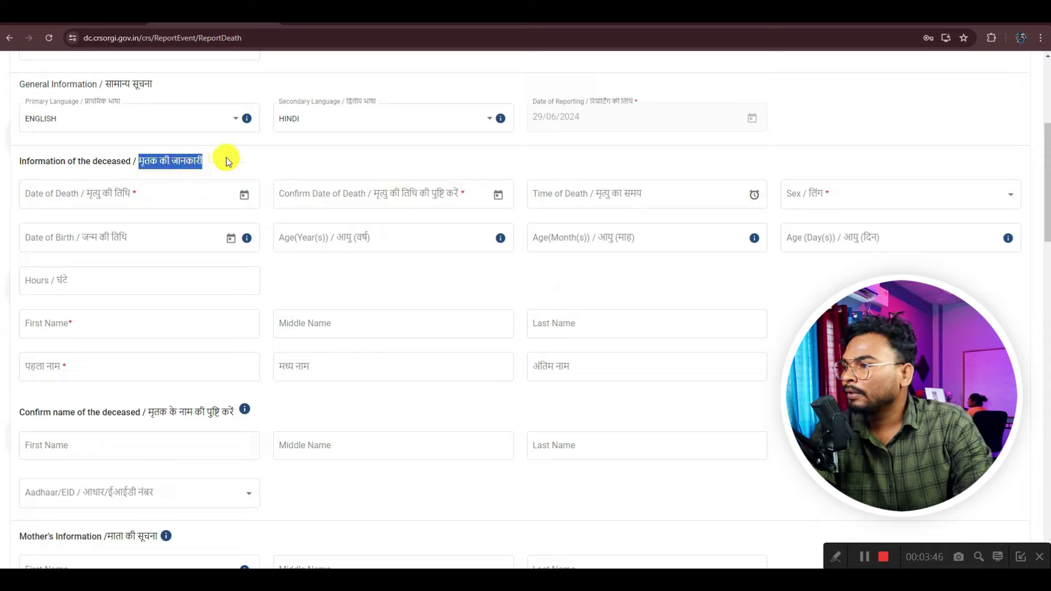
{"action": "left_click", "coordinate": [244, 195]}
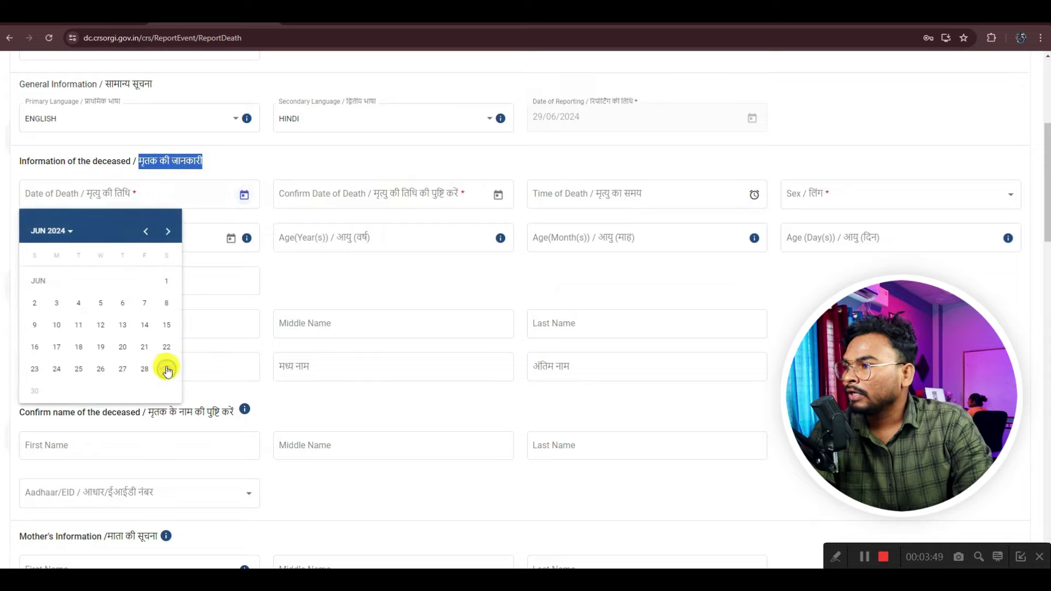
{"action": "left_click", "coordinate": [165, 369]}
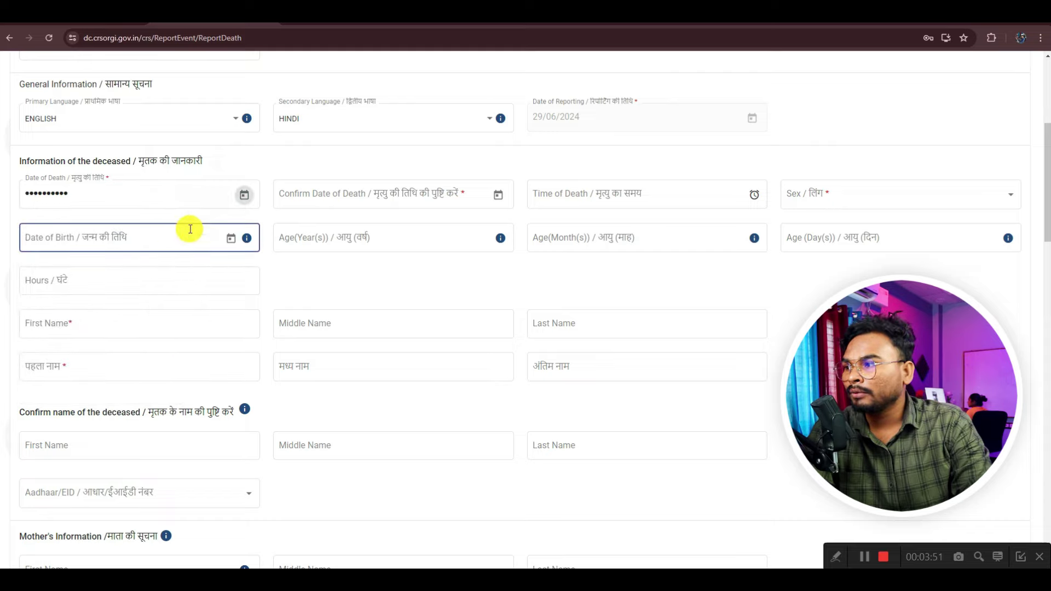
{"action": "left_click", "coordinate": [244, 200]}
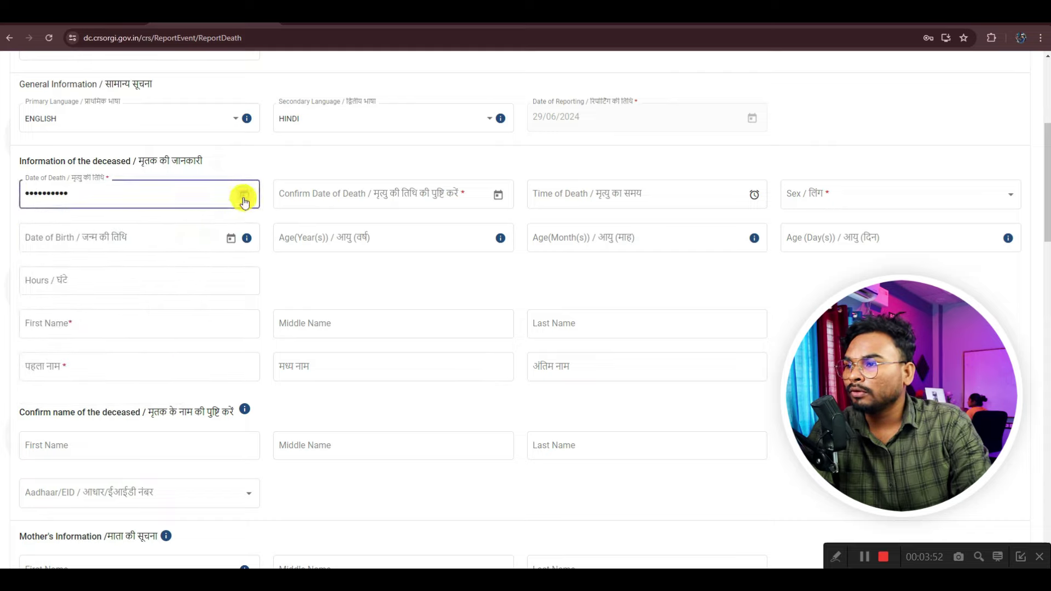
{"action": "left_click", "coordinate": [497, 195]}
{"action": "left_click", "coordinate": [421, 368]}
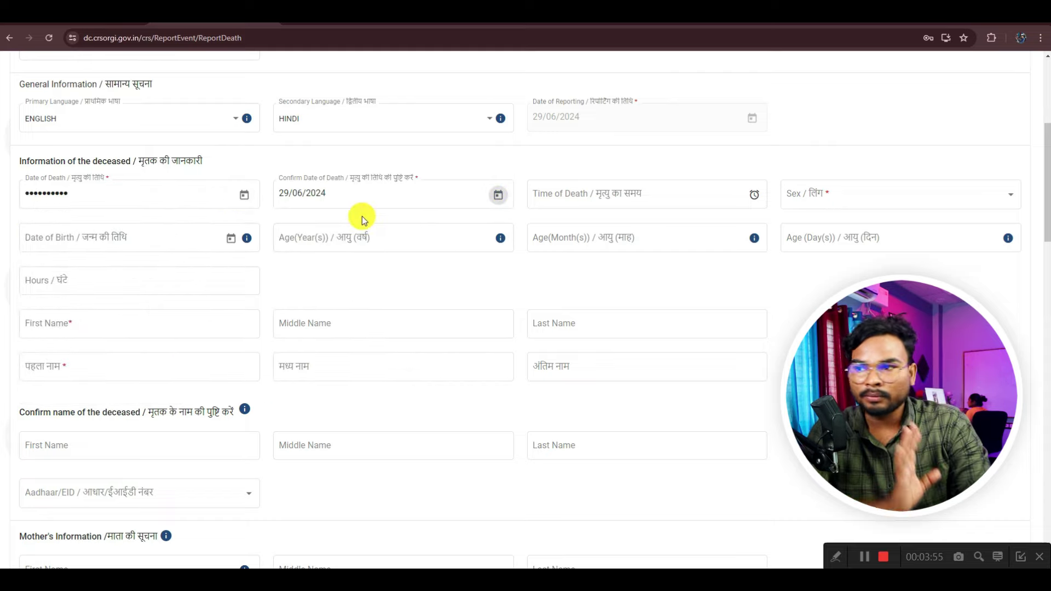
Set the time of death to 1:00 AM and the deceased's sex to Male.
{"action": "left_click", "coordinate": [624, 194]}
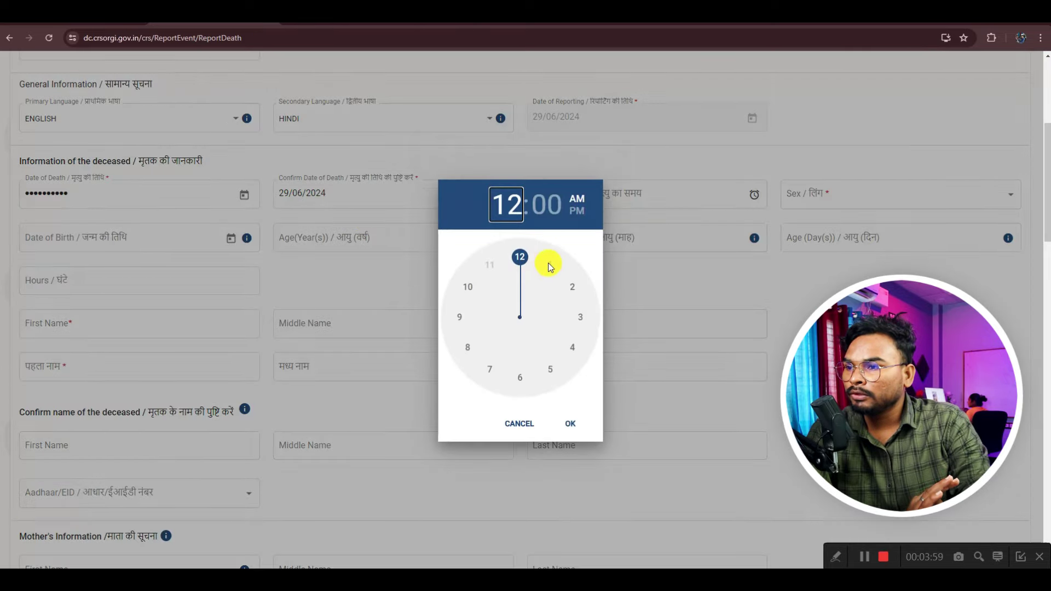
{"action": "left_click", "coordinate": [549, 265]}
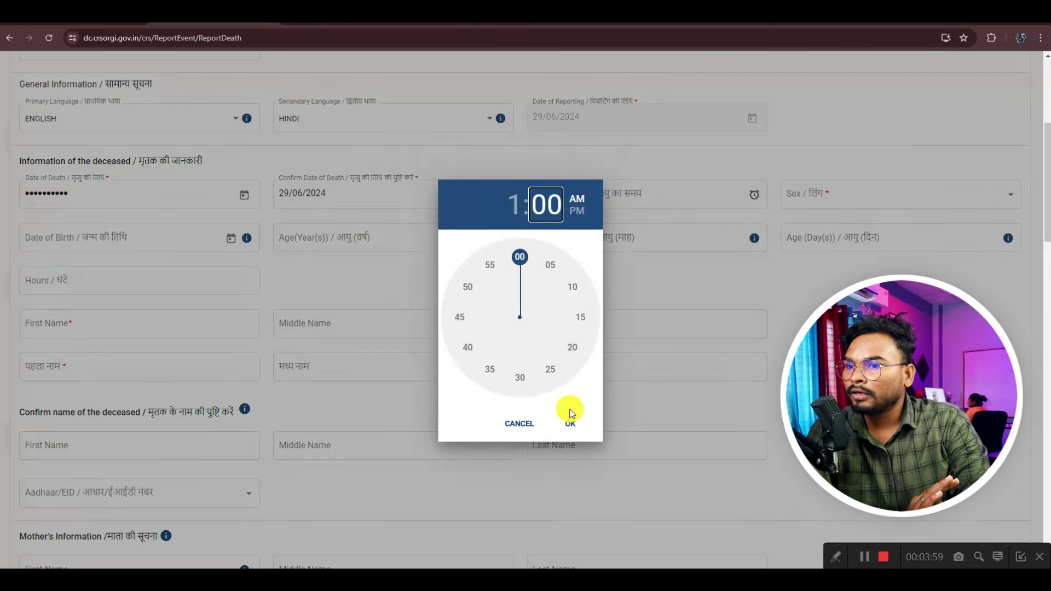
{"action": "left_click", "coordinate": [569, 424]}
{"action": "left_click", "coordinate": [815, 208]}
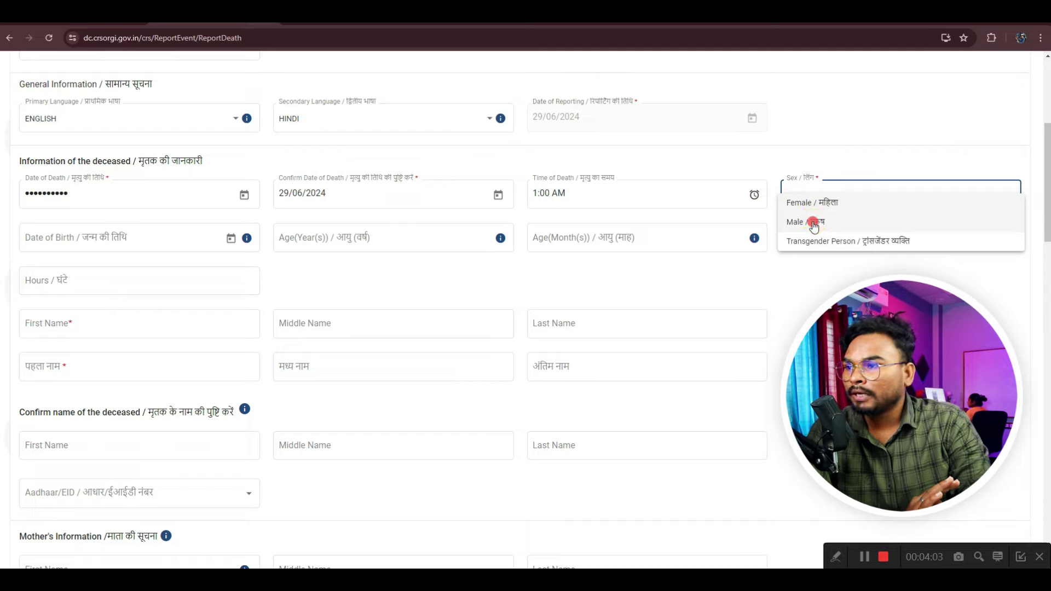
{"action": "left_click", "coordinate": [814, 224]}
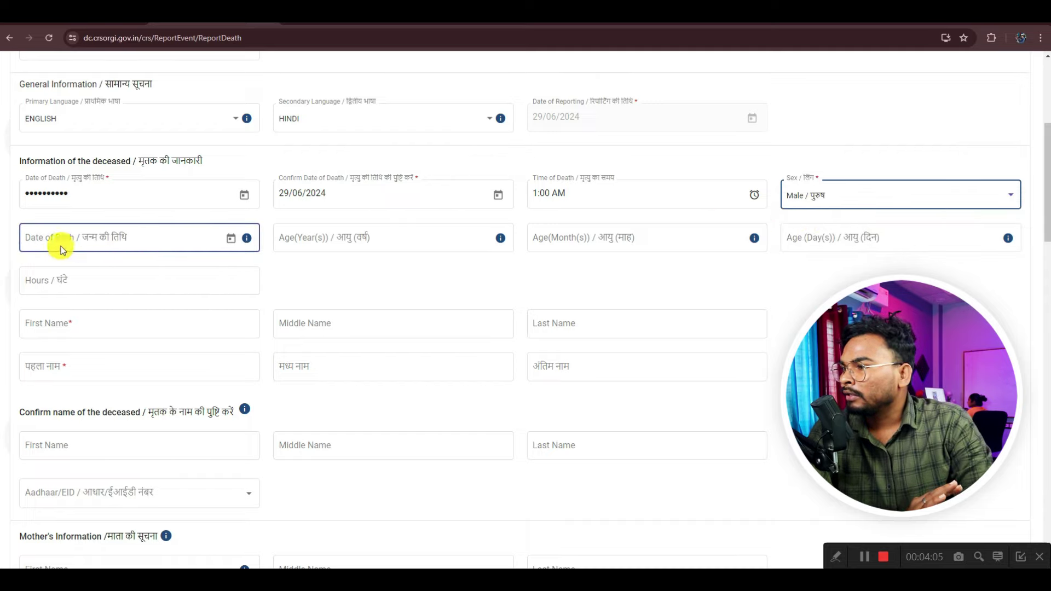
Enter the deceased's date of birth by choosing its year, month and day.
{"action": "left_click", "coordinate": [230, 240]}
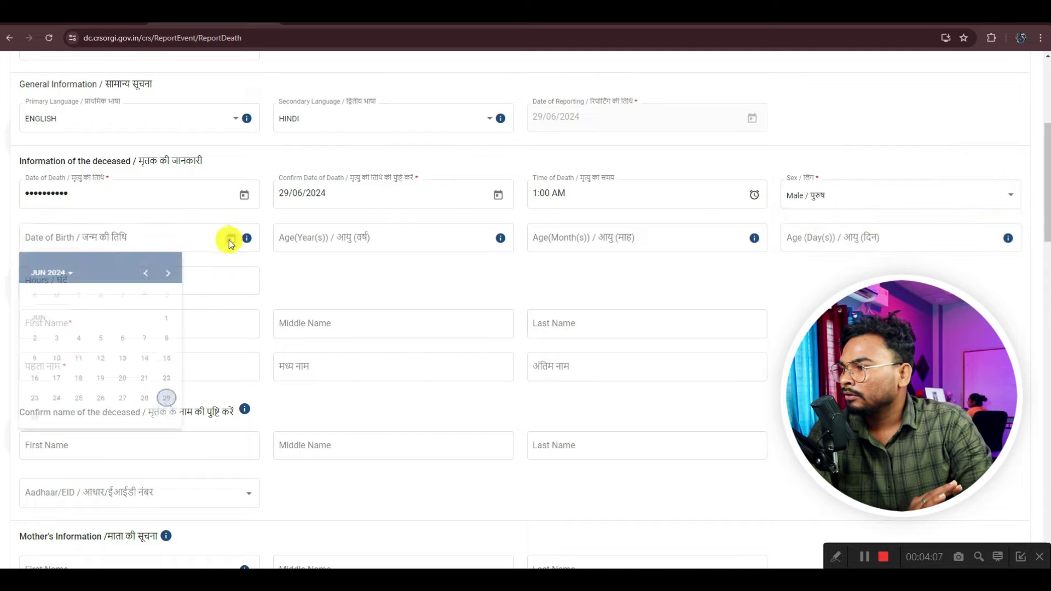
{"action": "left_click", "coordinate": [52, 273]}
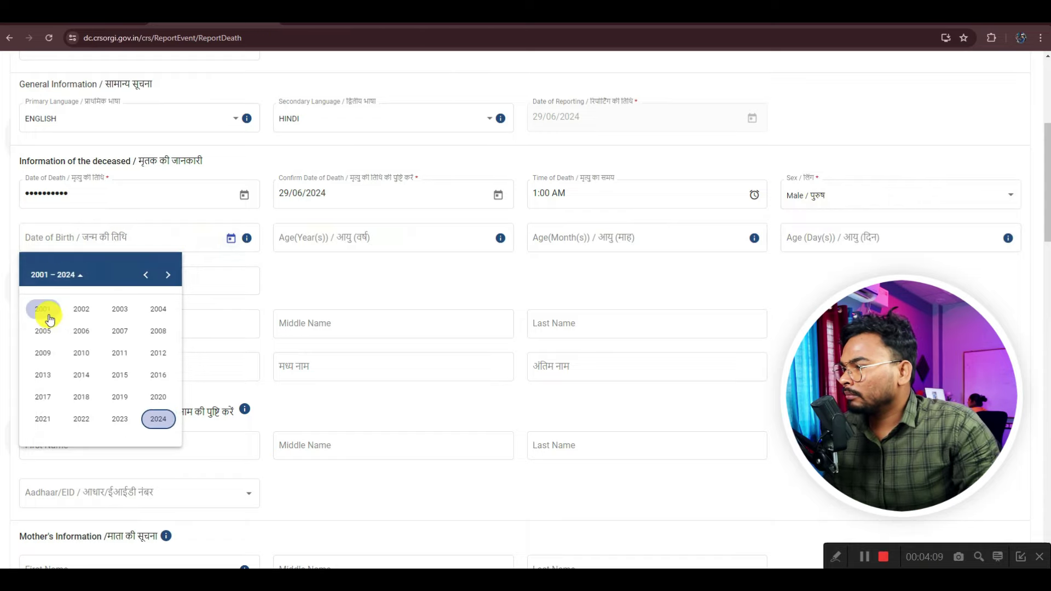
{"action": "scroll", "coordinate": [72, 336], "scroll_direction": "up", "scroll_amount": 1}
{"action": "left_click", "coordinate": [144, 330]}
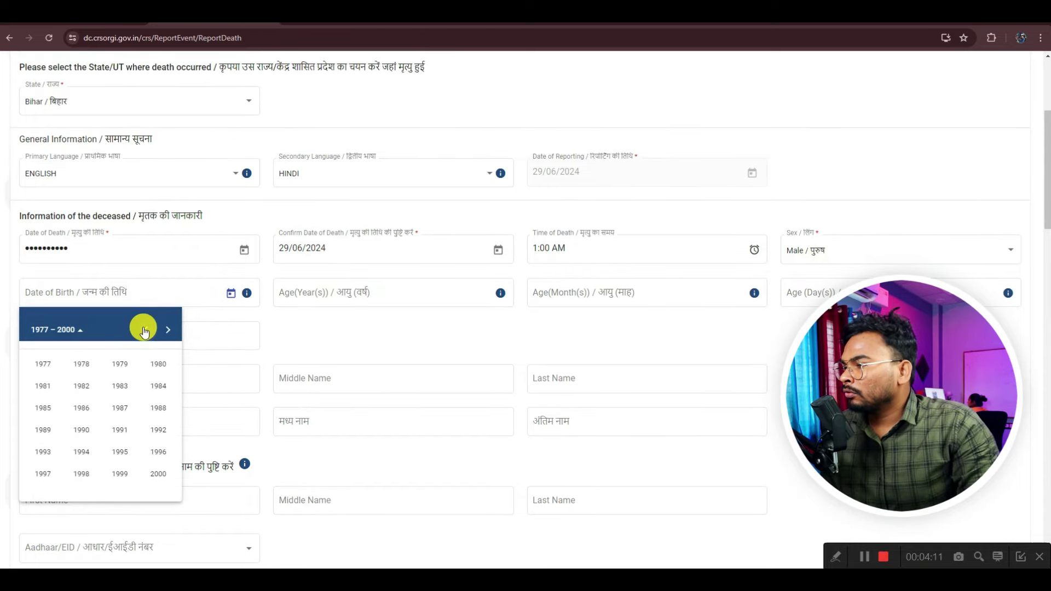
{"action": "left_click", "coordinate": [144, 330]}
{"action": "left_click", "coordinate": [80, 386]}
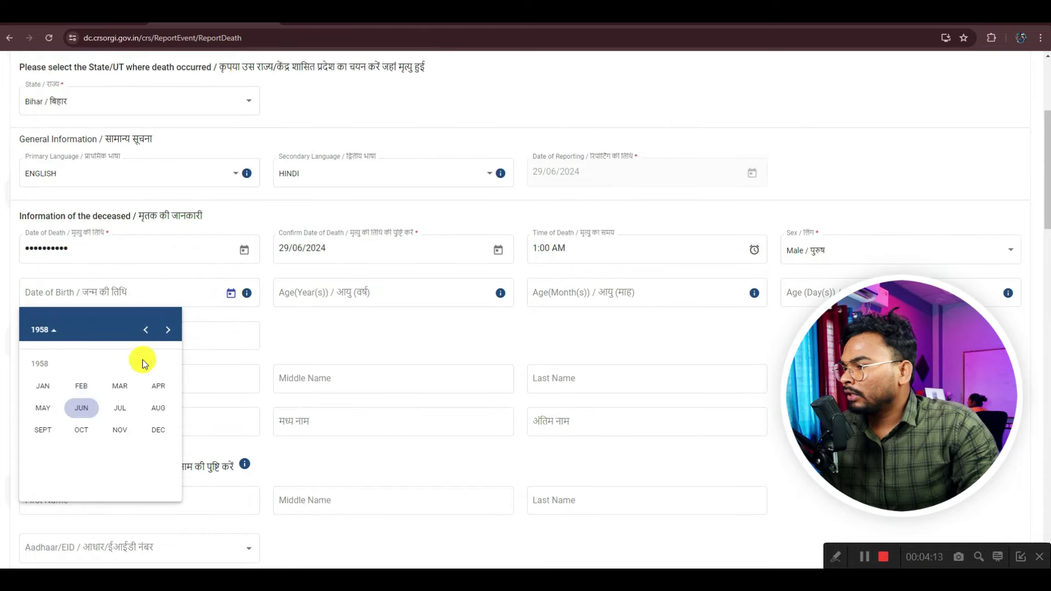
{"action": "left_click", "coordinate": [121, 390]}
{"action": "left_click", "coordinate": [164, 403]}
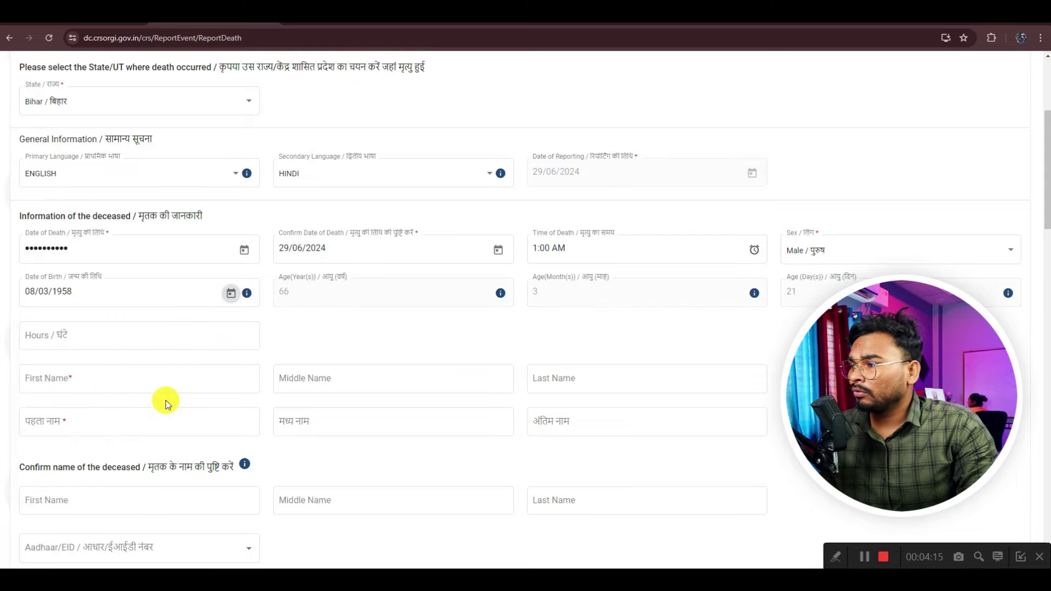
{"action": "scroll", "coordinate": [382, 272], "scroll_direction": "down", "scroll_amount": 1}
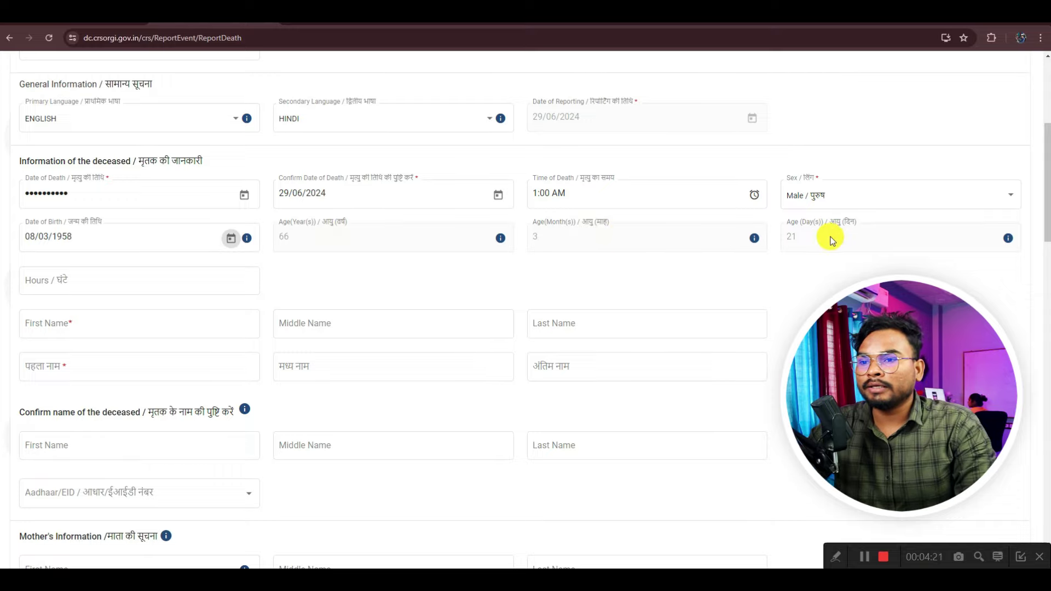
{"action": "scroll", "coordinate": [830, 239], "scroll_direction": "down", "scroll_amount": 1}
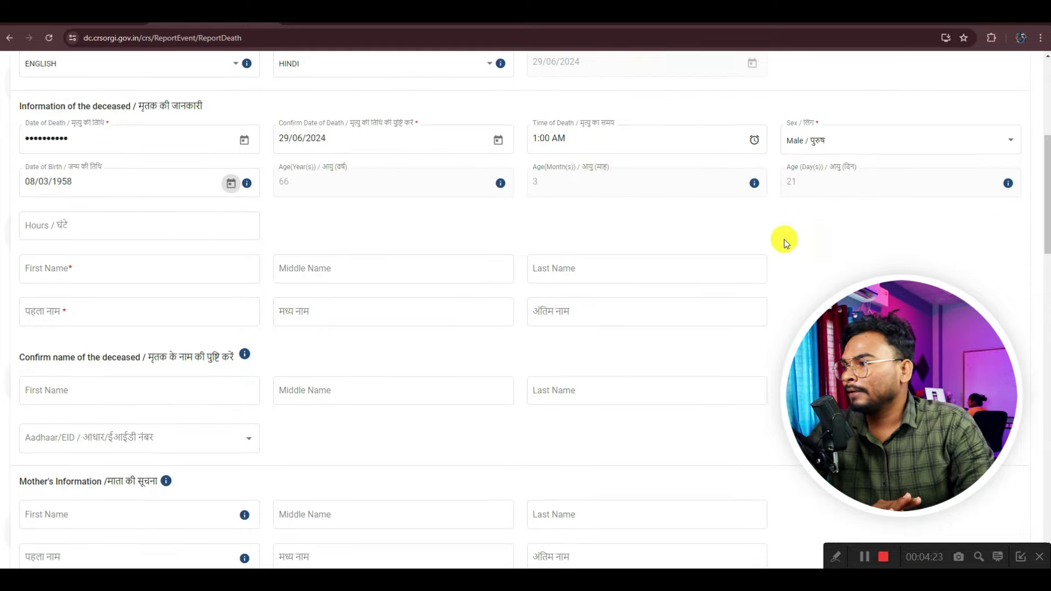
{"action": "left_click", "coordinate": [70, 231]}
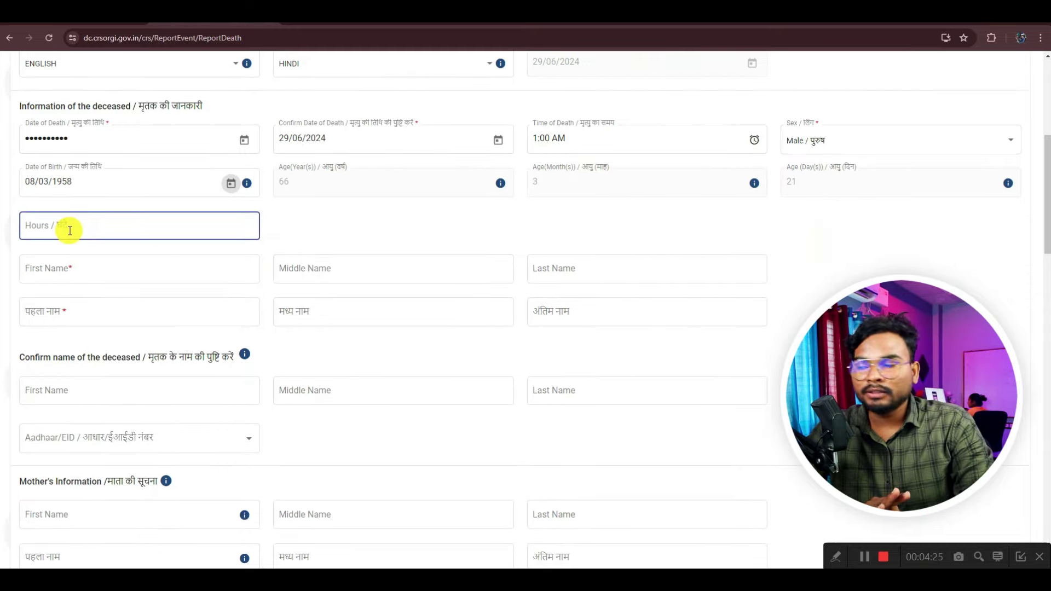
{"action": "left_click", "coordinate": [298, 227]}
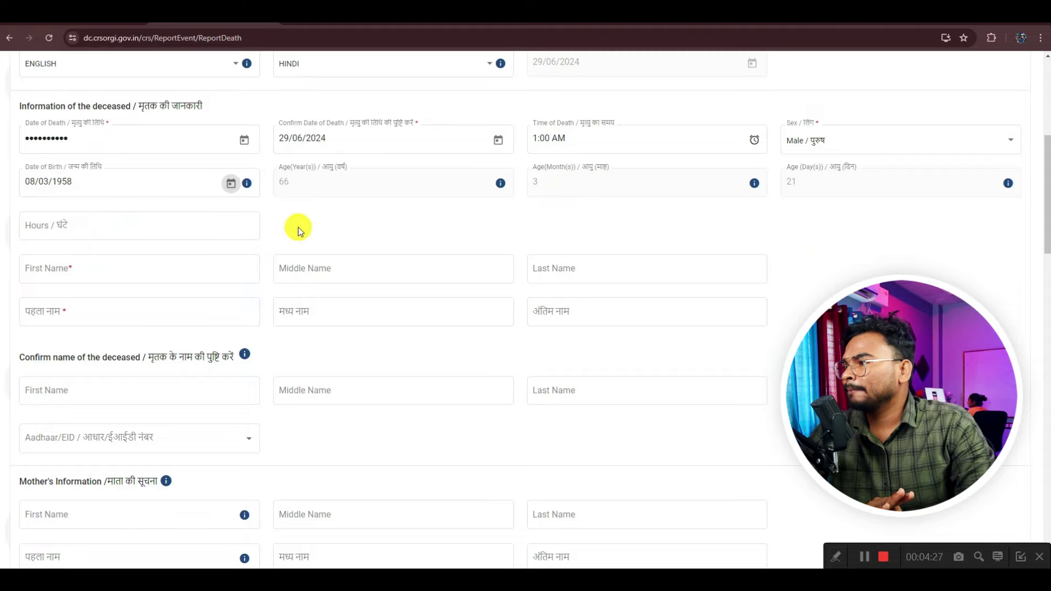
Enter the deceased's first and last name in English, leaving the middle name empty.
{"action": "scroll", "coordinate": [296, 228], "scroll_direction": "down", "scroll_amount": 1}
{"action": "left_click", "coordinate": [55, 217]}
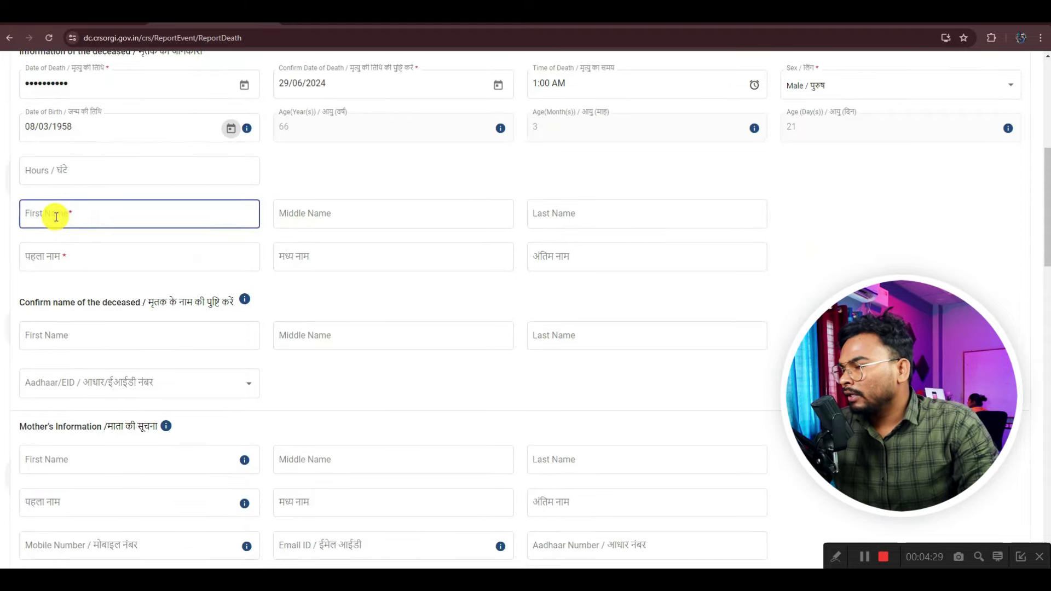
{"action": "type", "text": "R"}
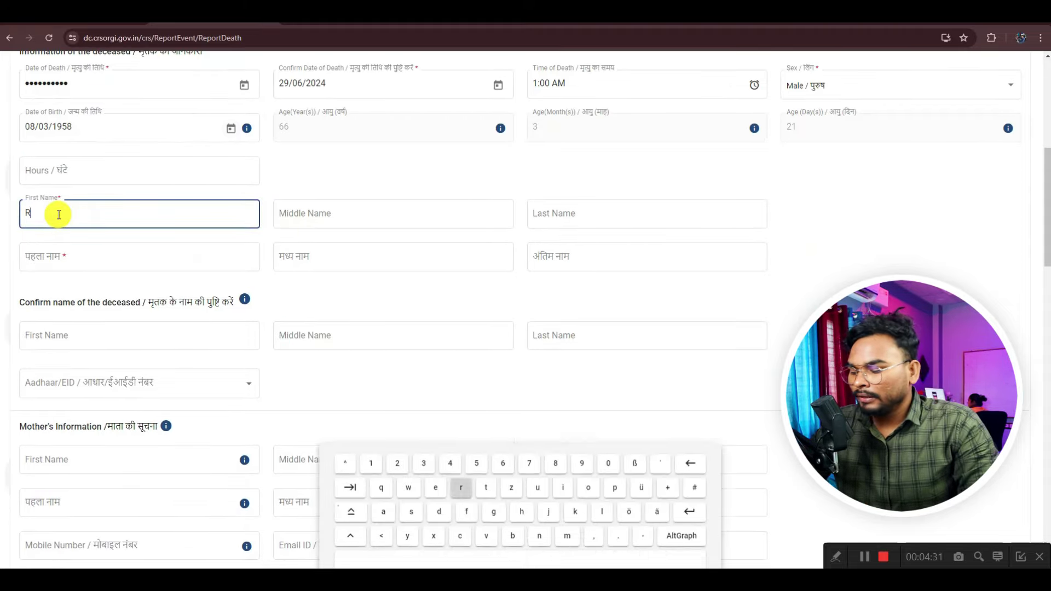
{"action": "type", "text": "AM"}
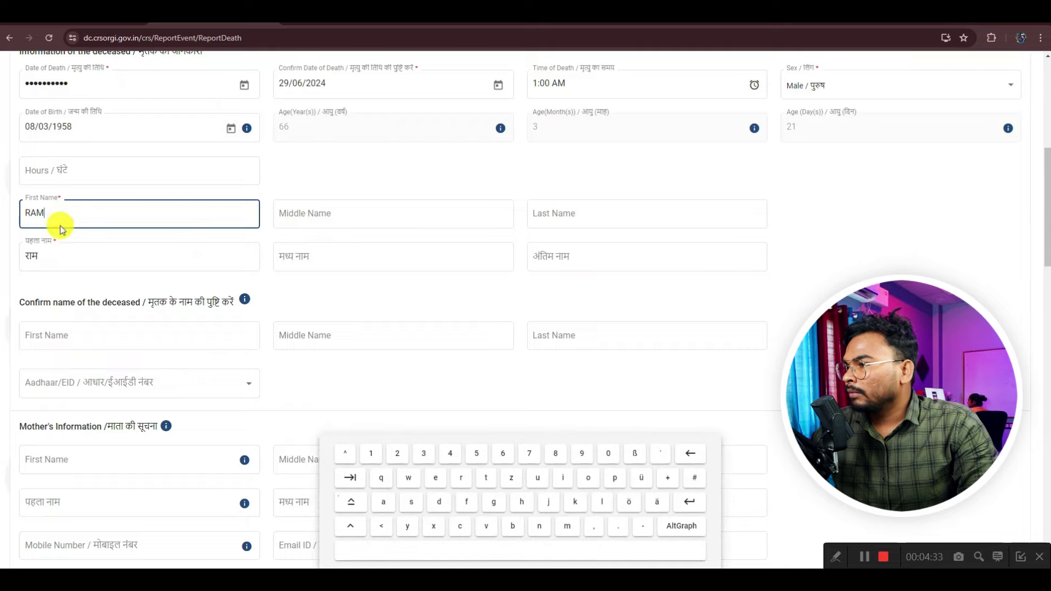
{"action": "left_click", "coordinate": [60, 255]}
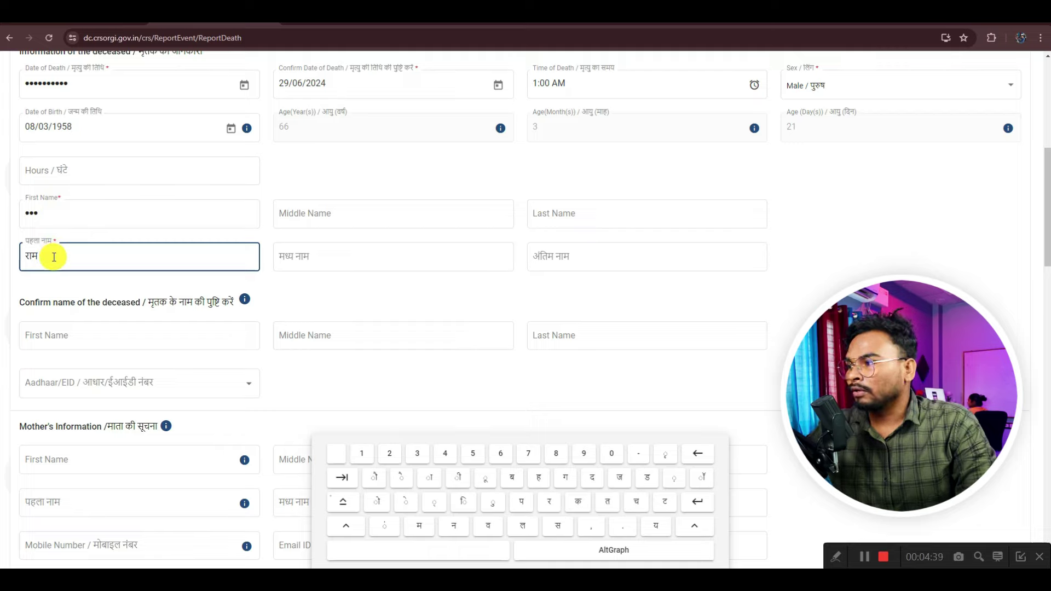
{"action": "left_click", "coordinate": [53, 217]}
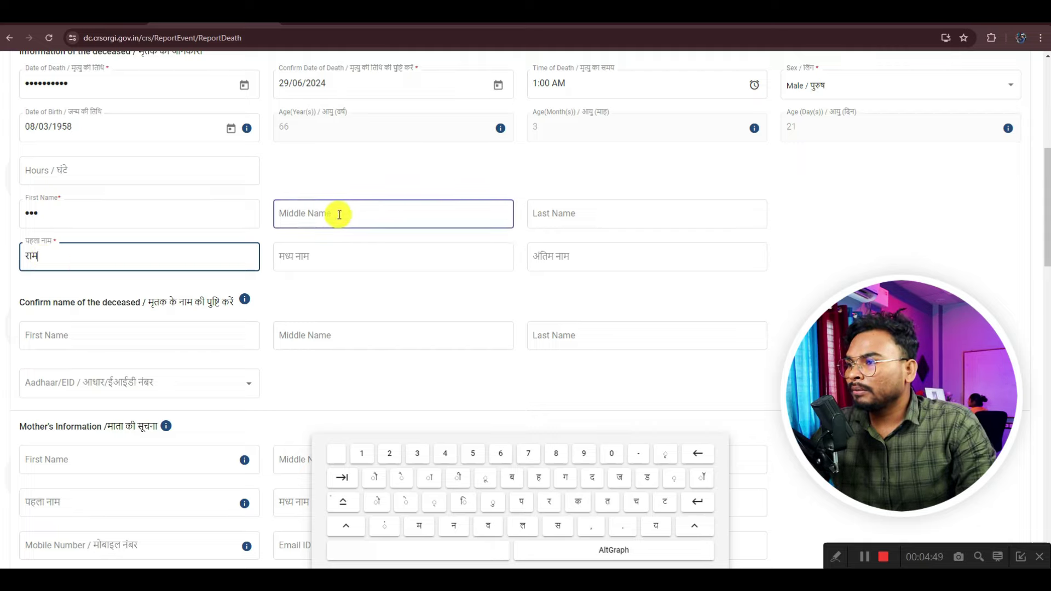
{"action": "left_click", "coordinate": [290, 215]}
{"action": "left_click", "coordinate": [556, 214]}
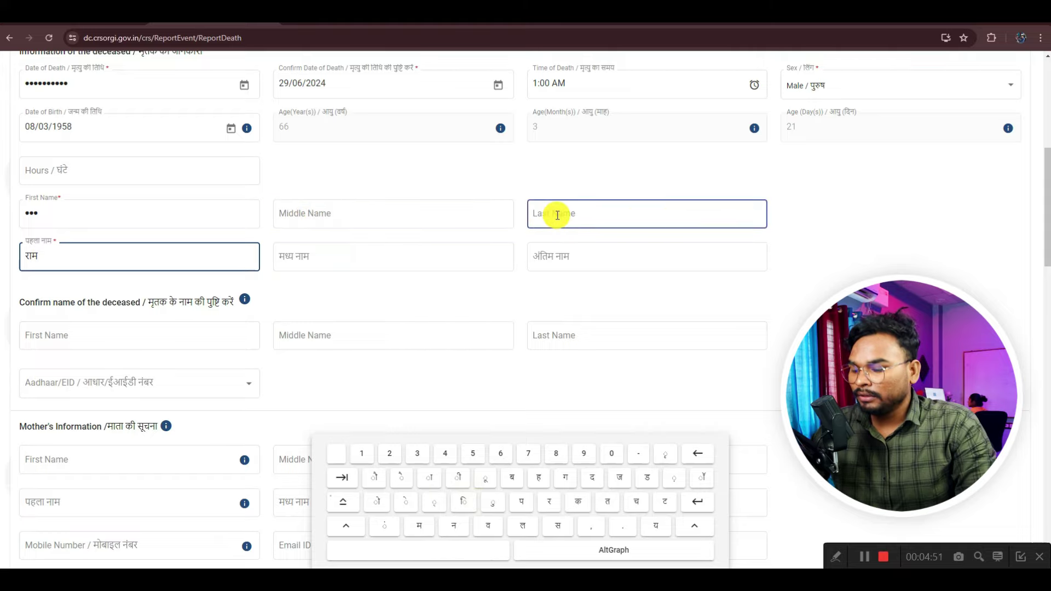
{"action": "type", "text": "DEMO"}
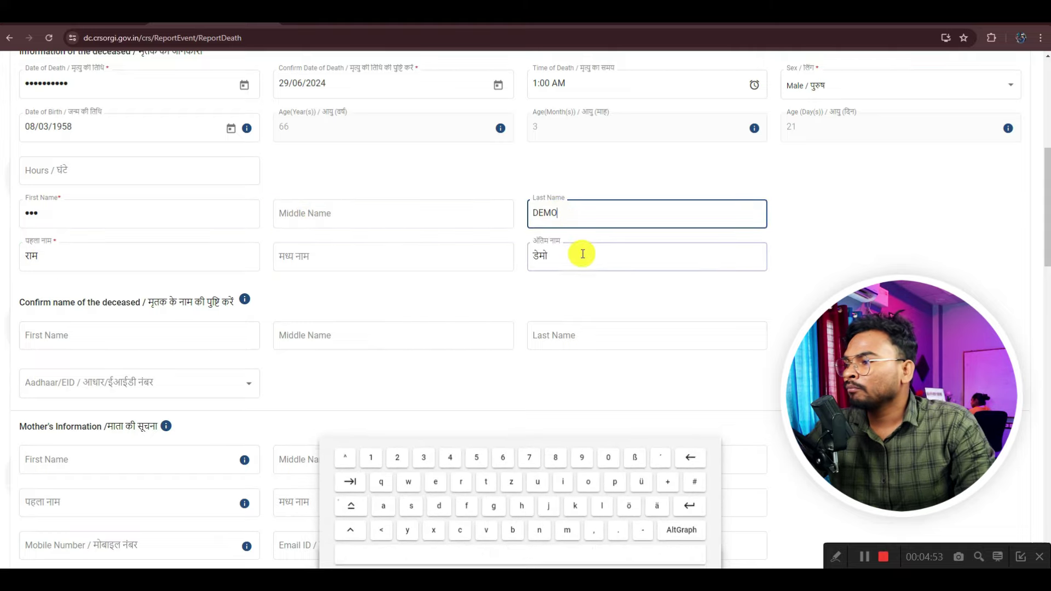
Repeat the deceased's first and last name in the name confirmation section.
{"action": "scroll", "coordinate": [427, 287], "scroll_direction": "down", "scroll_amount": 2}
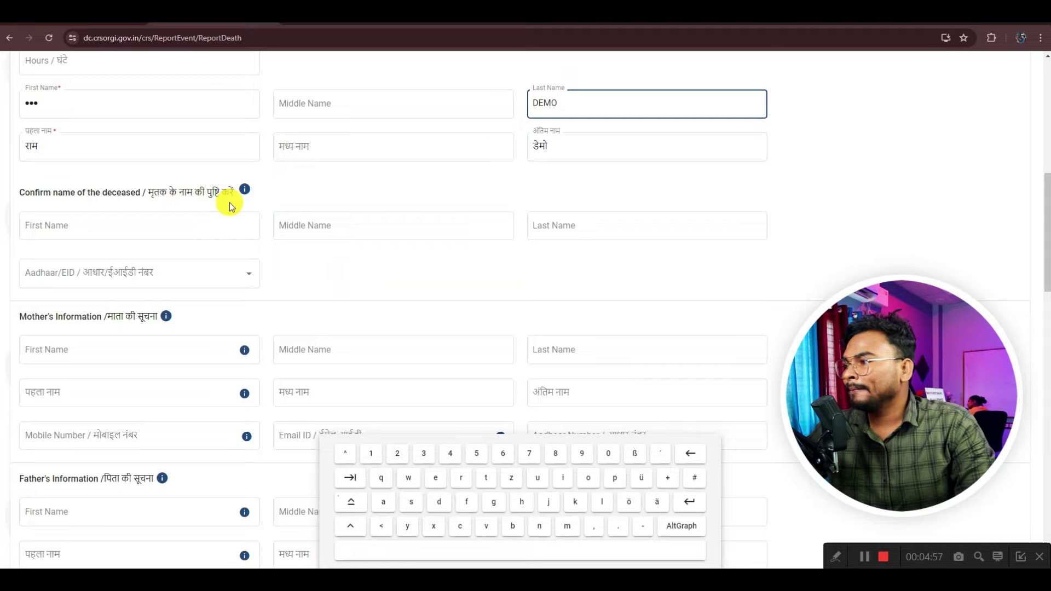
{"action": "left_click", "coordinate": [195, 227]}
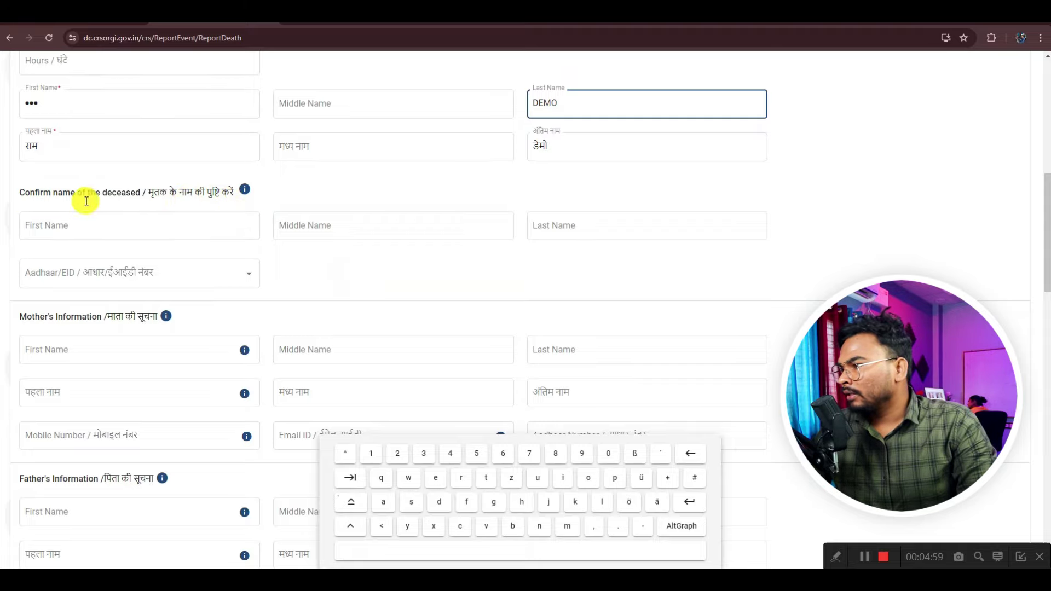
{"action": "left_click", "coordinate": [75, 229]}
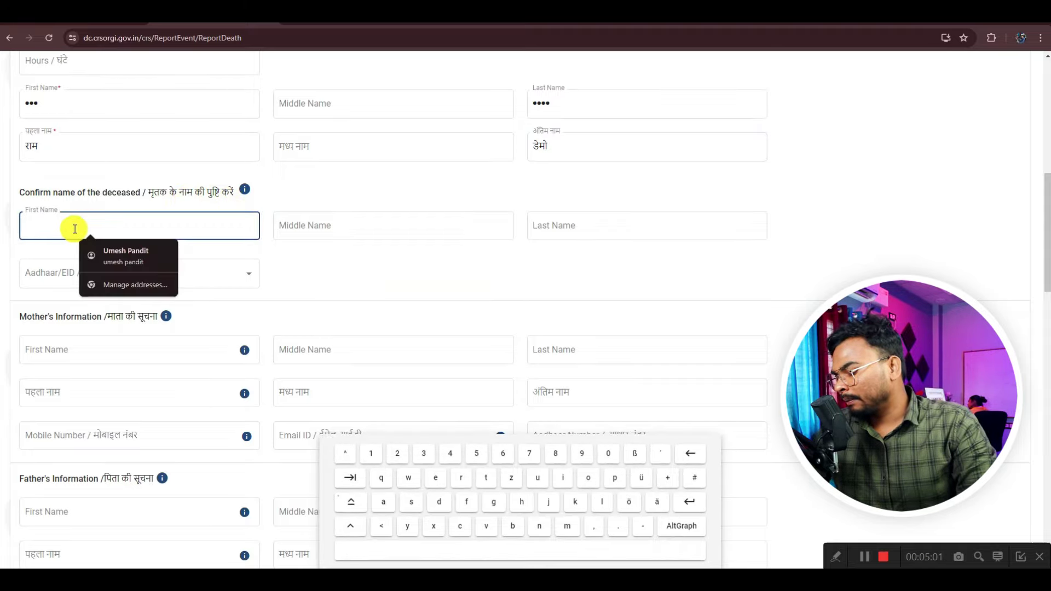
{"action": "type", "text": "RAM"}
{"action": "left_click", "coordinate": [554, 221]}
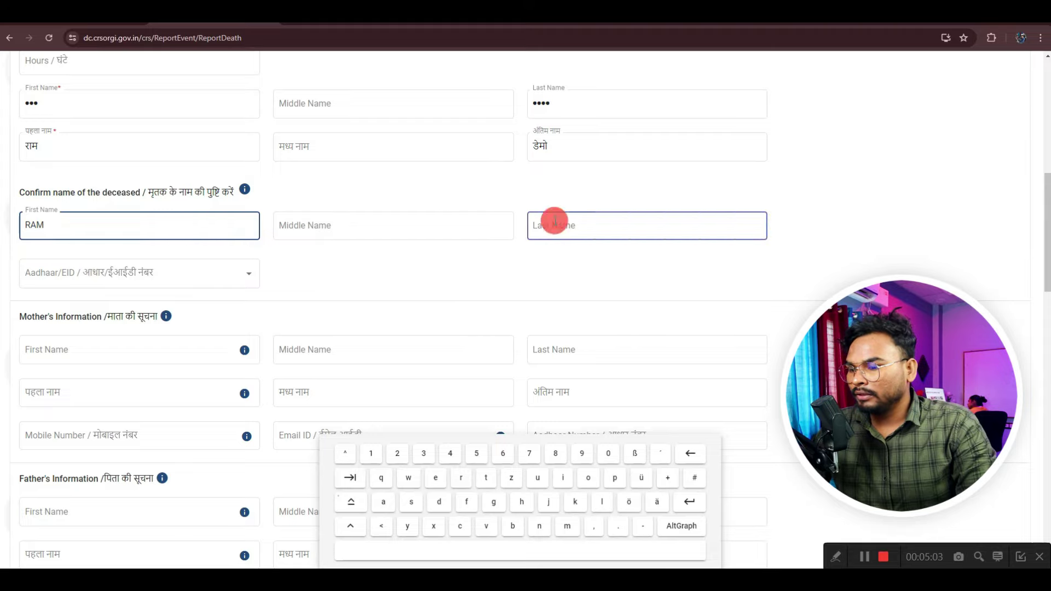
{"action": "type", "text": "DEMO"}
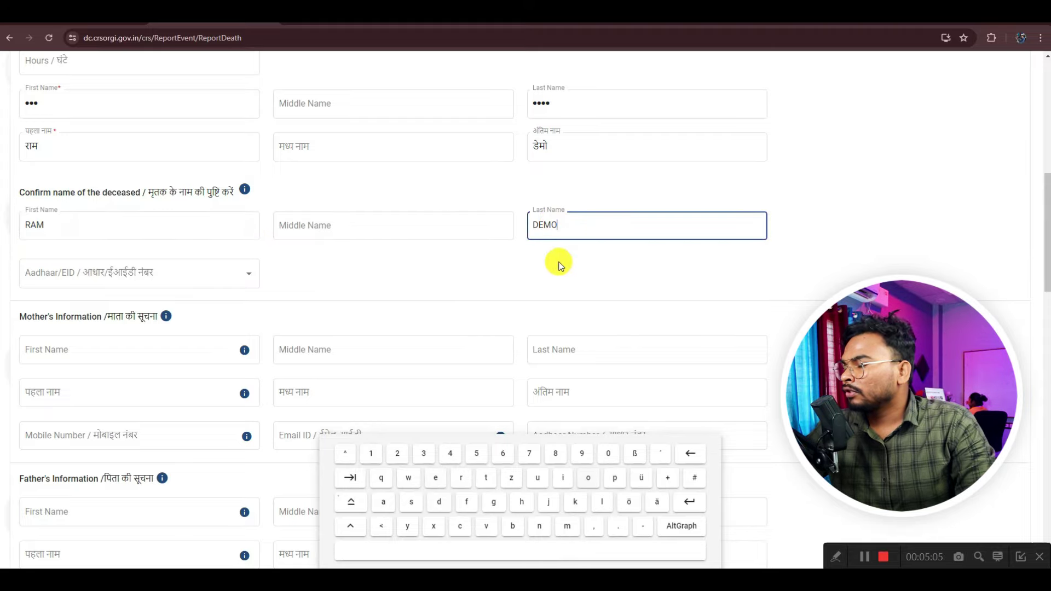
{"action": "left_click", "coordinate": [547, 274]}
Choose Aadhaar as the deceased's identity number type, leaving the number itself empty.
{"action": "scroll", "coordinate": [405, 265], "scroll_direction": "down", "scroll_amount": 1}
{"action": "left_click", "coordinate": [162, 225]}
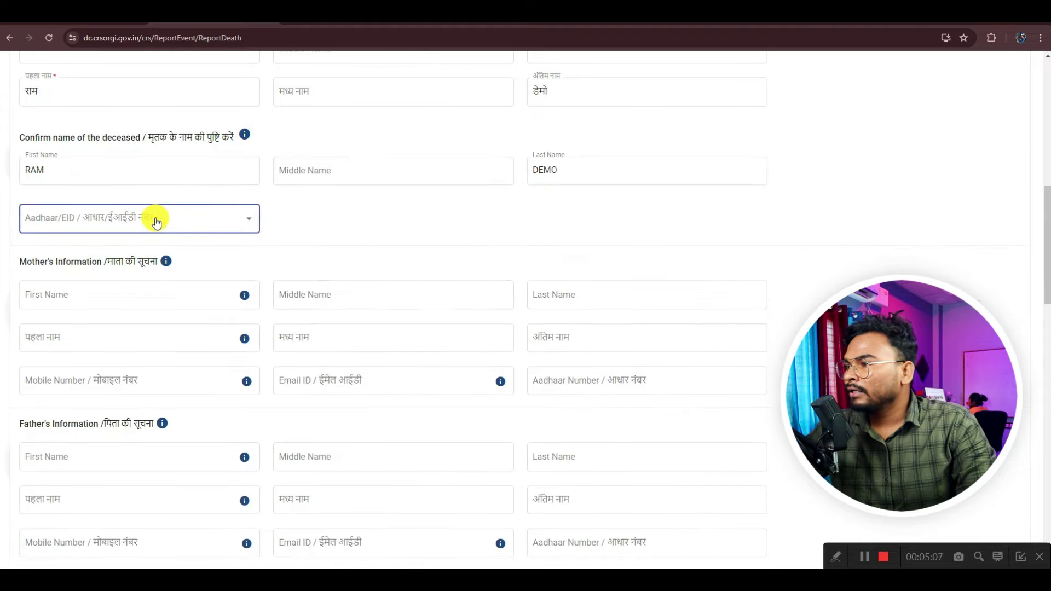
{"action": "left_click", "coordinate": [110, 226]}
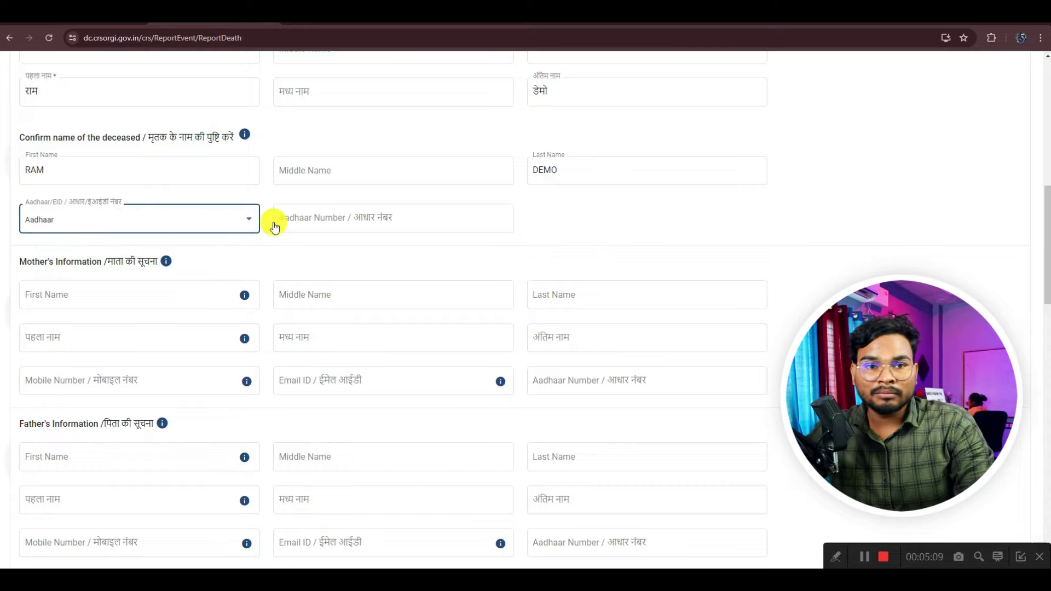
{"action": "left_click", "coordinate": [299, 221]}
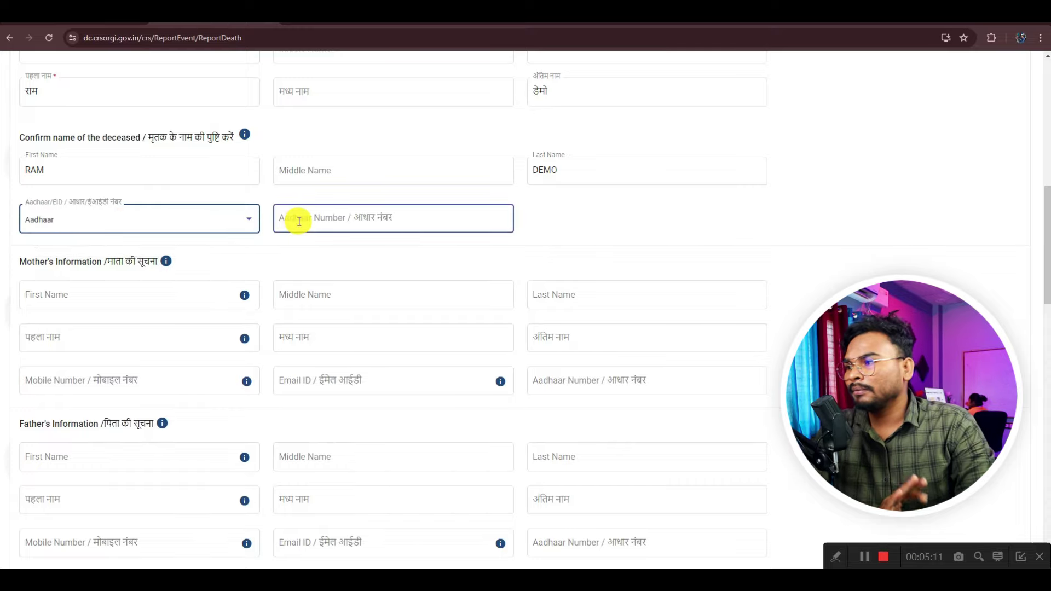
{"action": "left_click", "coordinate": [163, 221]}
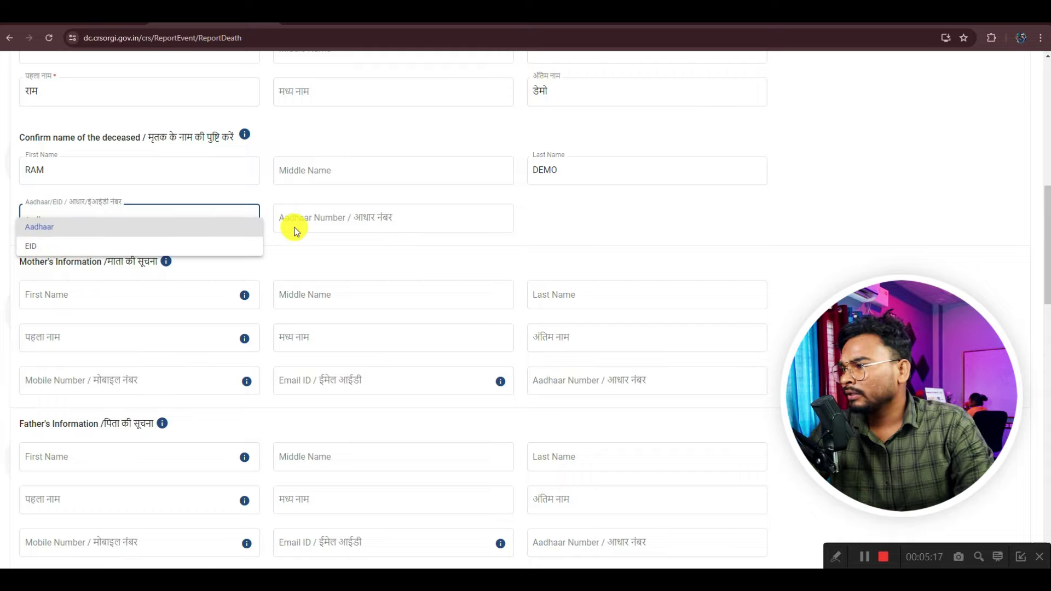
{"action": "left_click", "coordinate": [102, 228]}
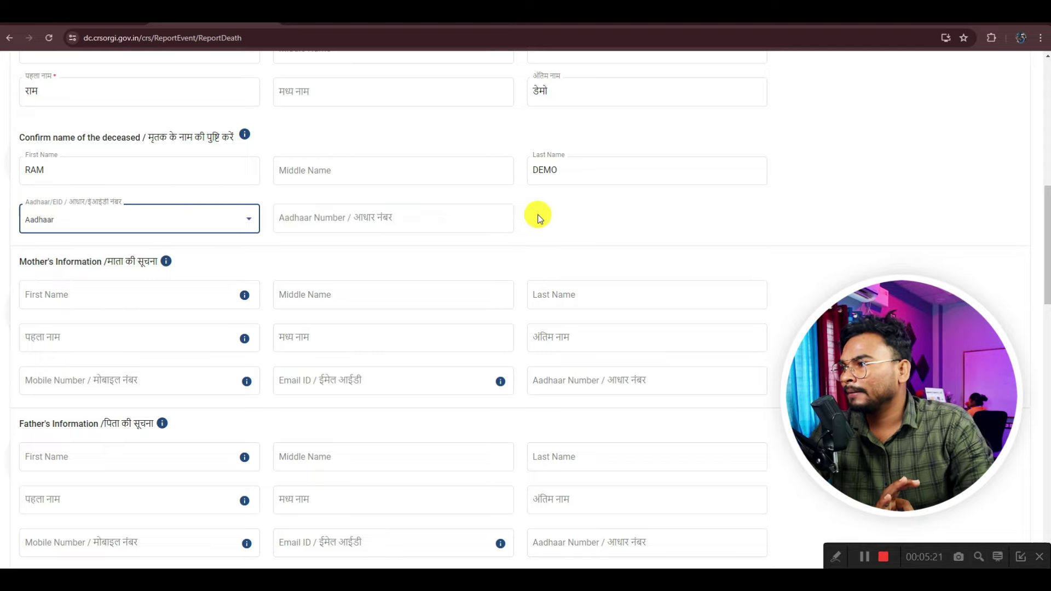
Enter the mother's first and last name in English in the Mother's Information section, leaving the middle name empty.
{"action": "scroll", "coordinate": [538, 219], "scroll_direction": "down", "scroll_amount": 2}
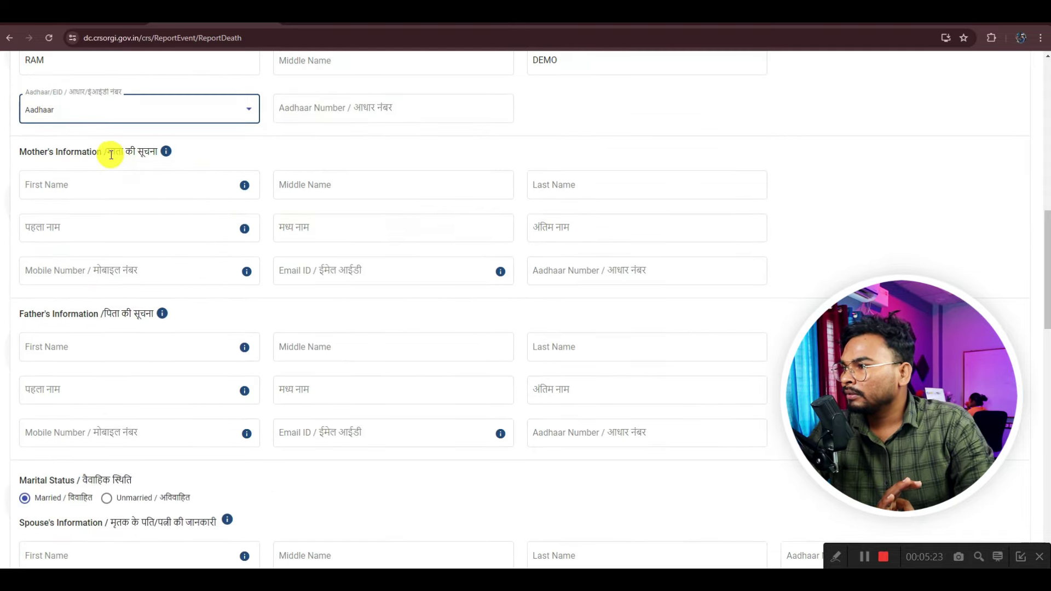
{"action": "left_click_drag", "start_coordinate": [110, 153], "coordinate": [157, 152]}
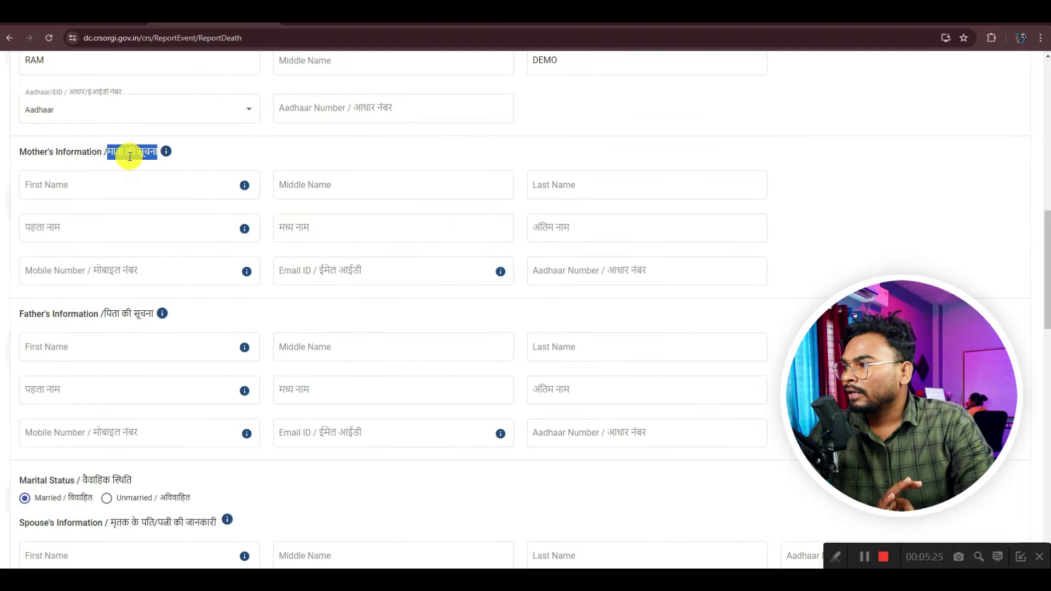
{"action": "left_click", "coordinate": [110, 183]}
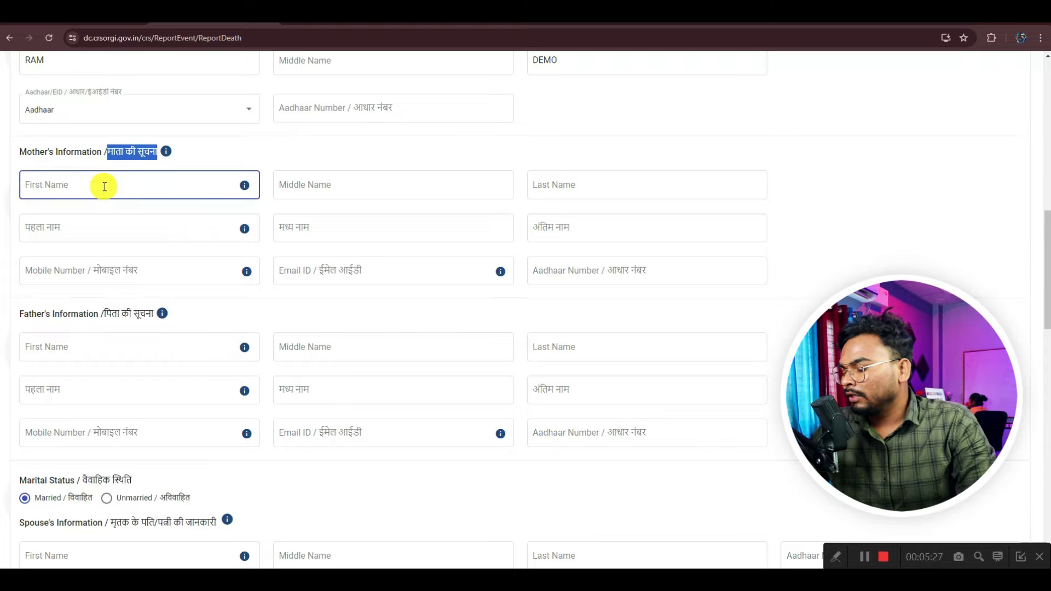
{"action": "type", "text": "DEMO"}
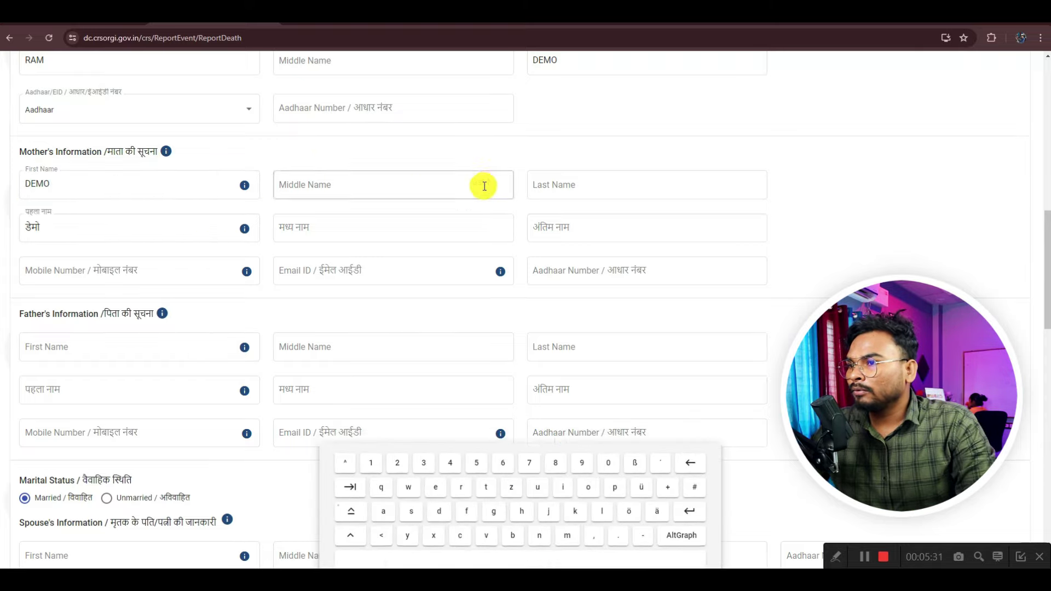
{"action": "left_click", "coordinate": [557, 184]}
{"action": "type", "text": "DEMO"}
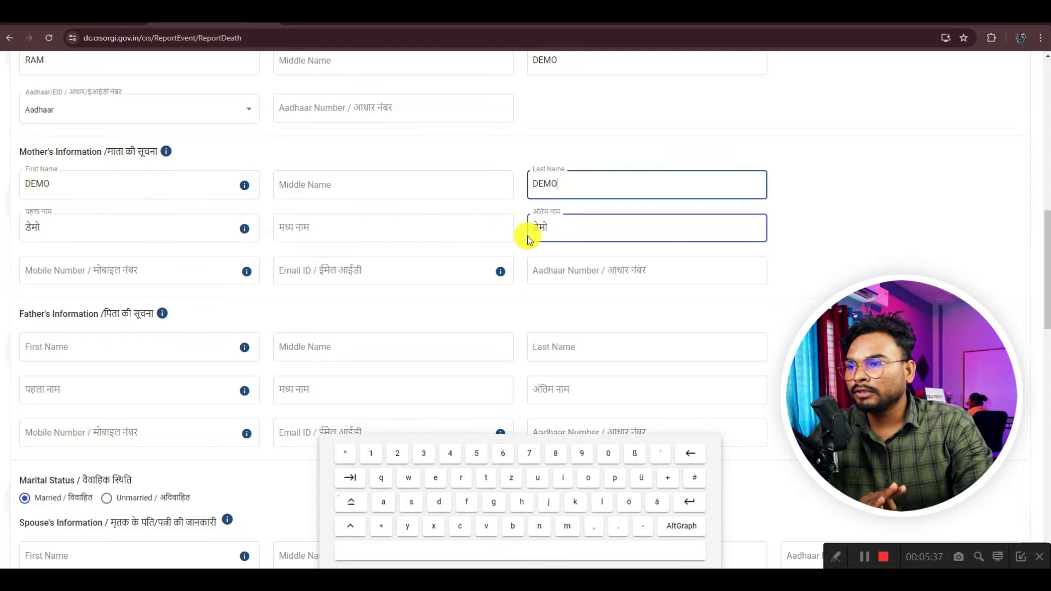
{"action": "left_click", "coordinate": [558, 227]}
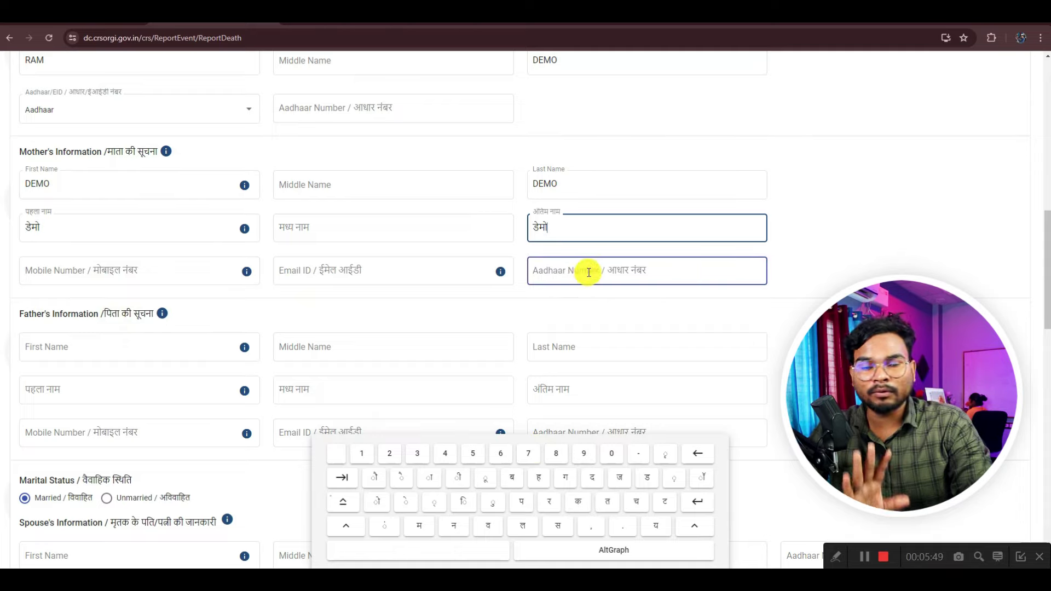
Enter the father's first and last name in English in the Father's Information section, leaving the middle name empty.
{"action": "scroll", "coordinate": [589, 272], "scroll_direction": "down", "scroll_amount": 1}
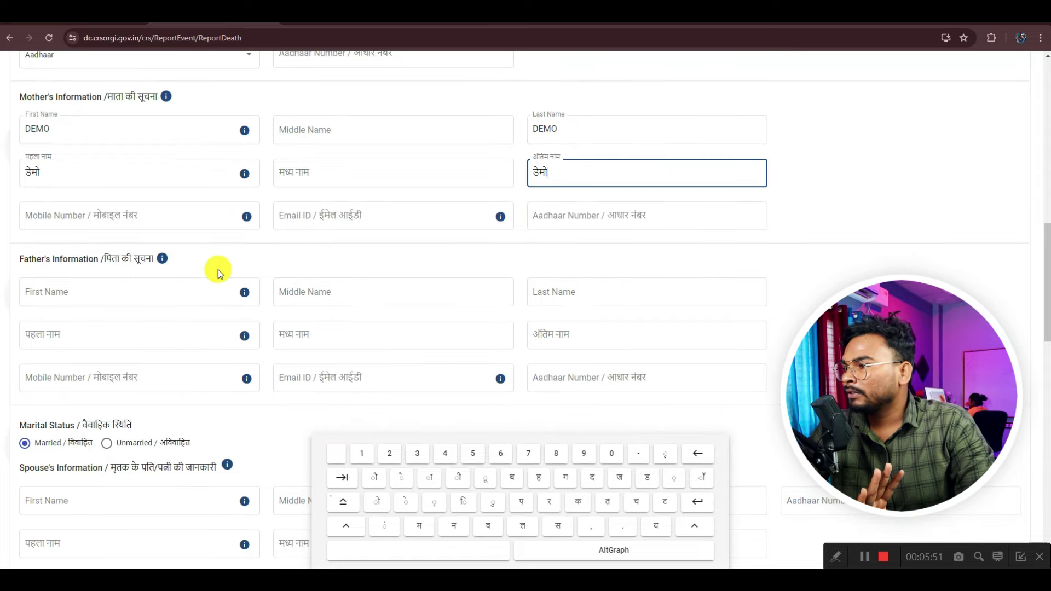
{"action": "left_click_drag", "start_coordinate": [110, 257], "coordinate": [132, 258]}
{"action": "scroll", "coordinate": [214, 246], "scroll_direction": "down", "scroll_amount": 2}
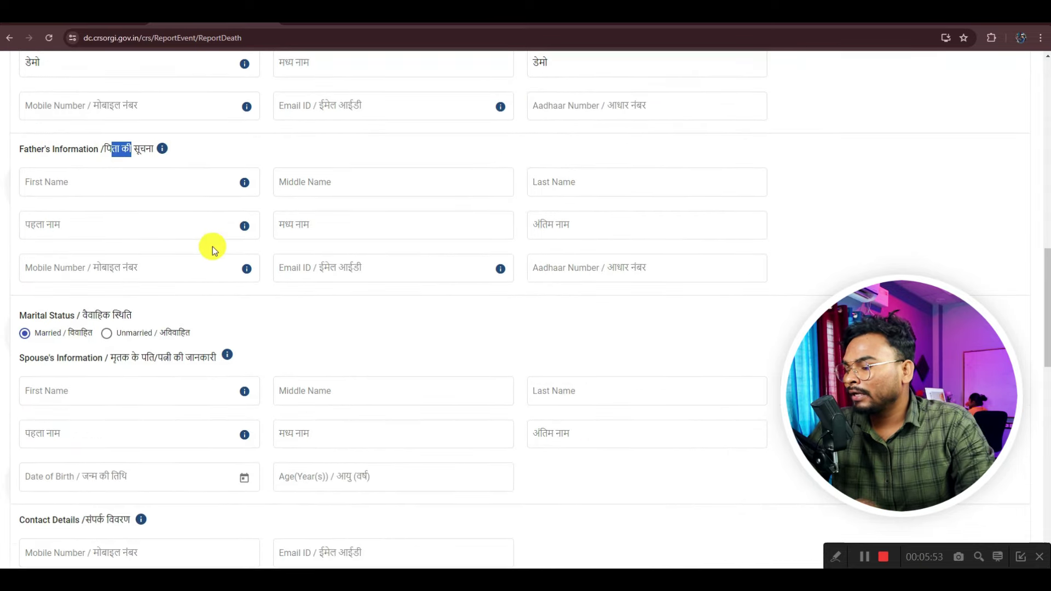
{"action": "left_click", "coordinate": [86, 181]}
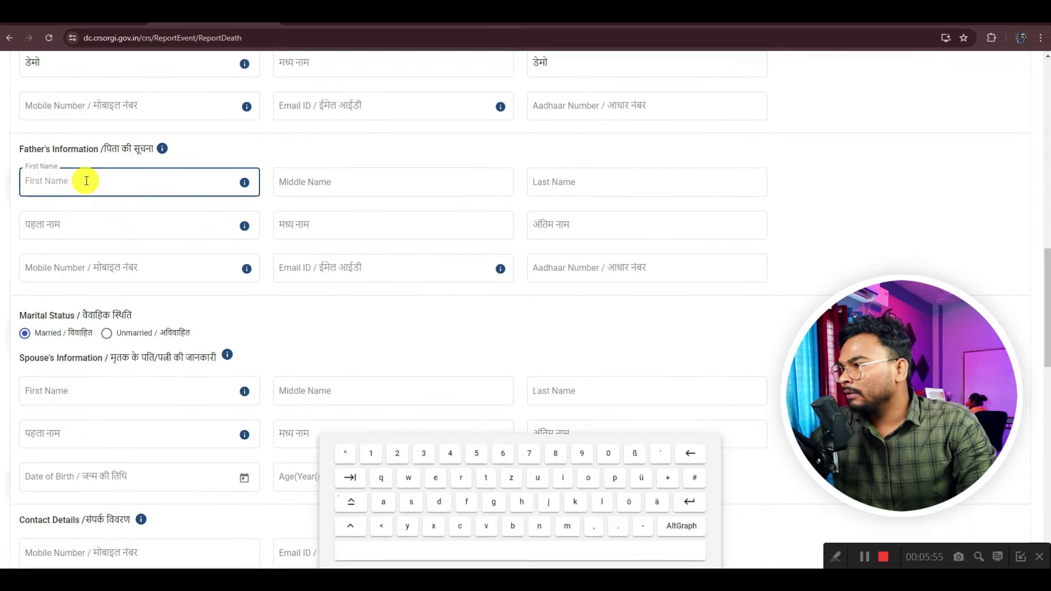
{"action": "type", "text": "EM"}
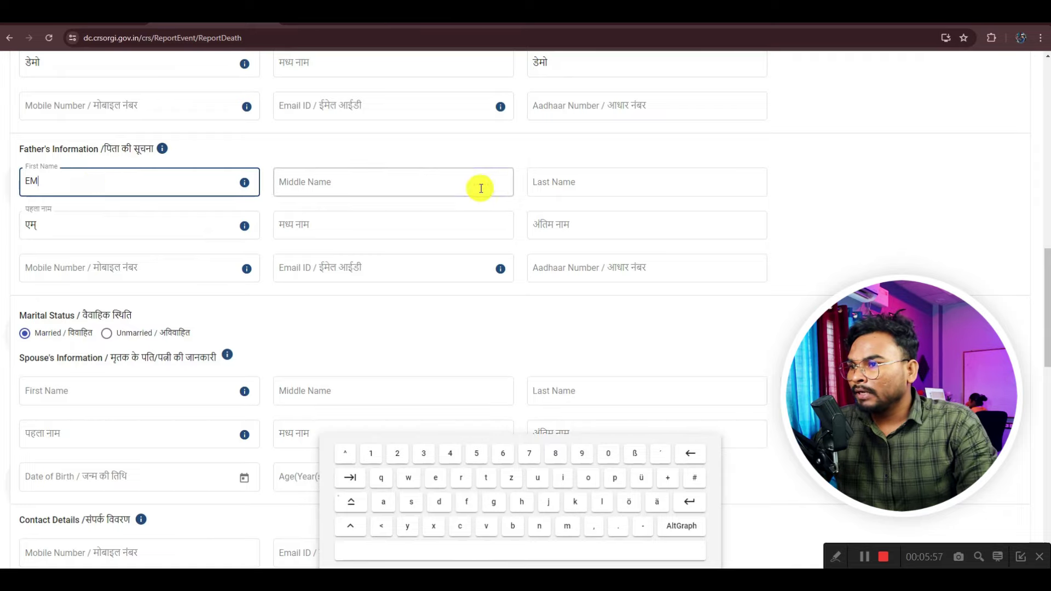
{"action": "left_click", "coordinate": [562, 184]}
{"action": "type", "text": "DE"}
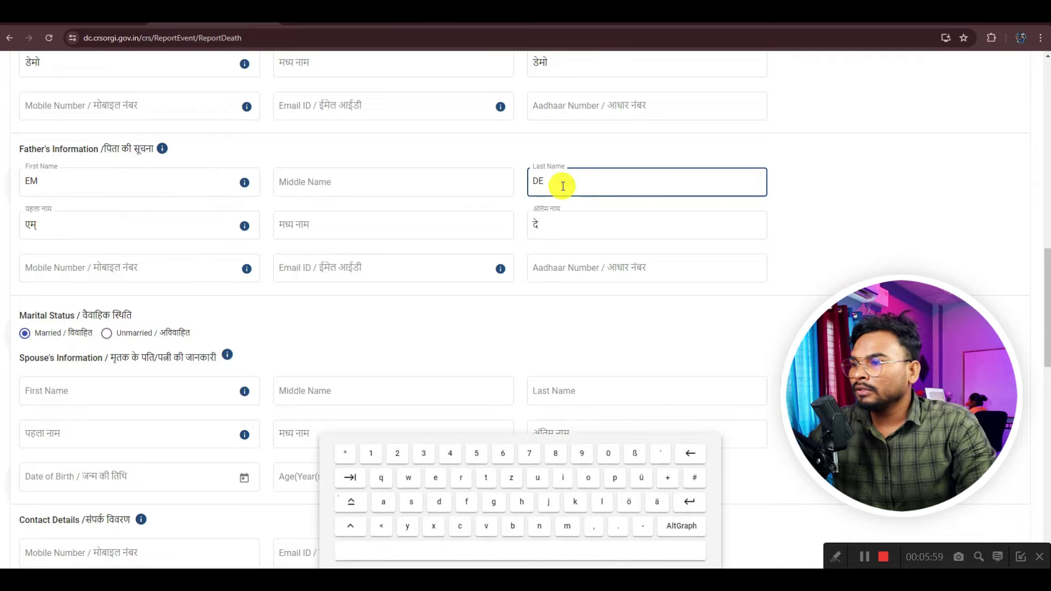
{"action": "type", "text": "MO"}
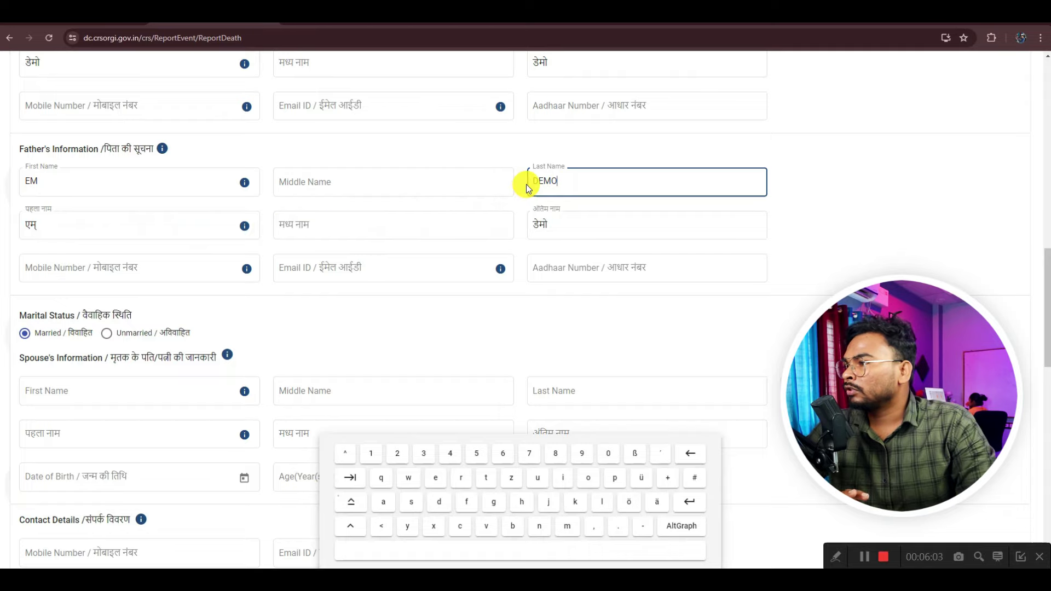
Enter the spouse's first and last name in English, leaving the middle name and Aadhaar number empty.
{"action": "scroll", "coordinate": [525, 189], "scroll_direction": "down", "scroll_amount": 1}
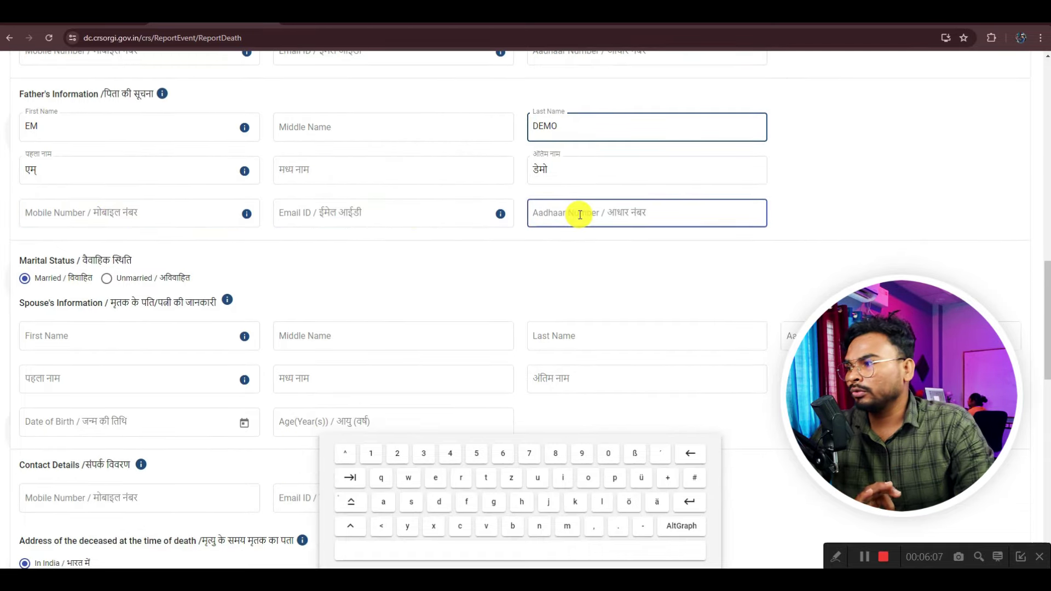
{"action": "scroll", "coordinate": [520, 228], "scroll_direction": "down", "scroll_amount": 1}
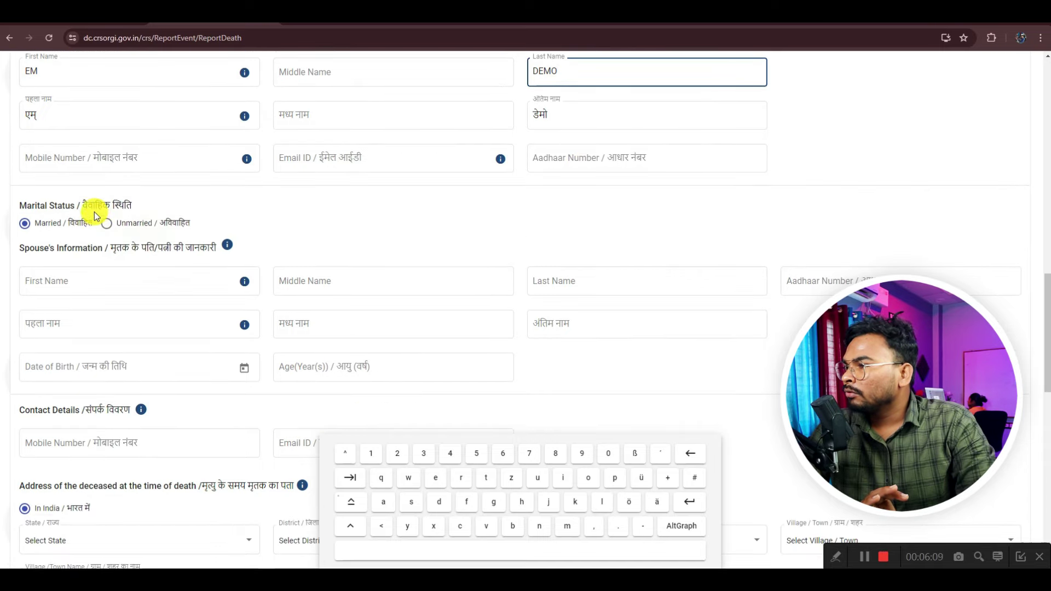
{"action": "left_click_drag", "start_coordinate": [87, 205], "coordinate": [124, 206]}
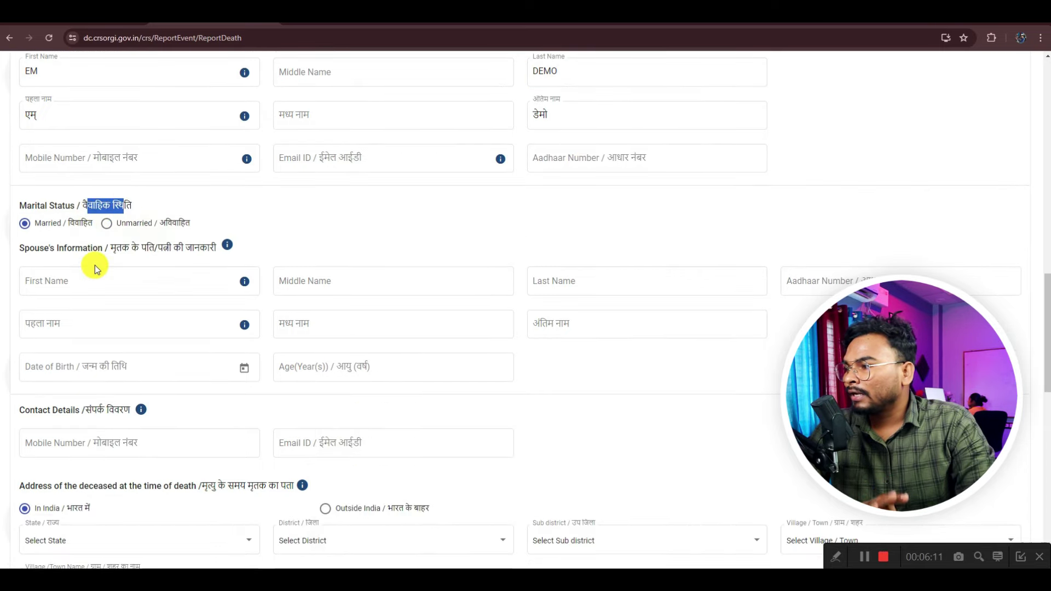
{"action": "left_click", "coordinate": [63, 285]}
{"action": "type", "text": "DE"}
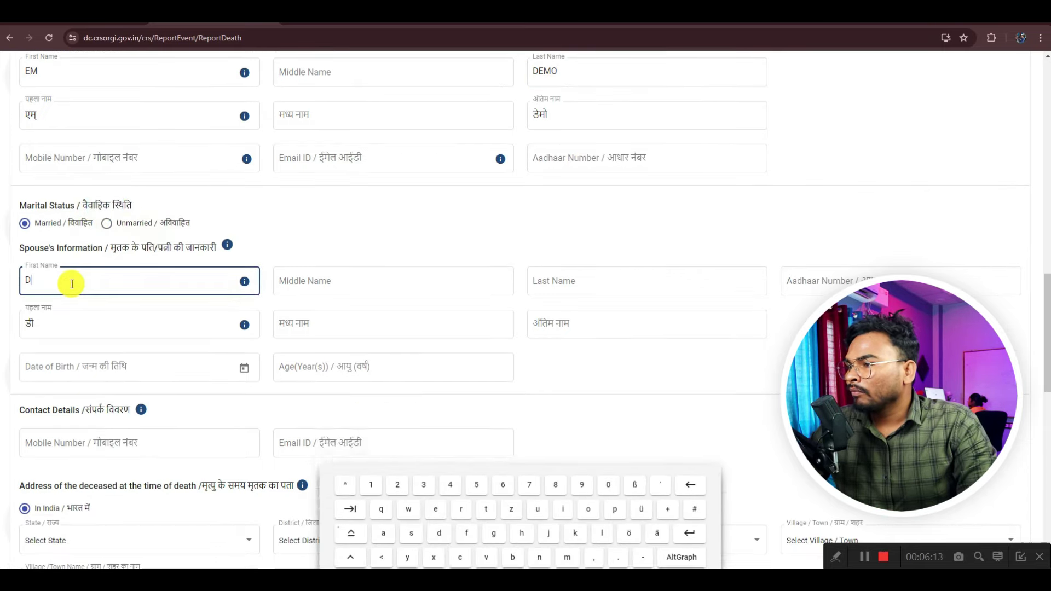
{"action": "left_click", "coordinate": [325, 288]}
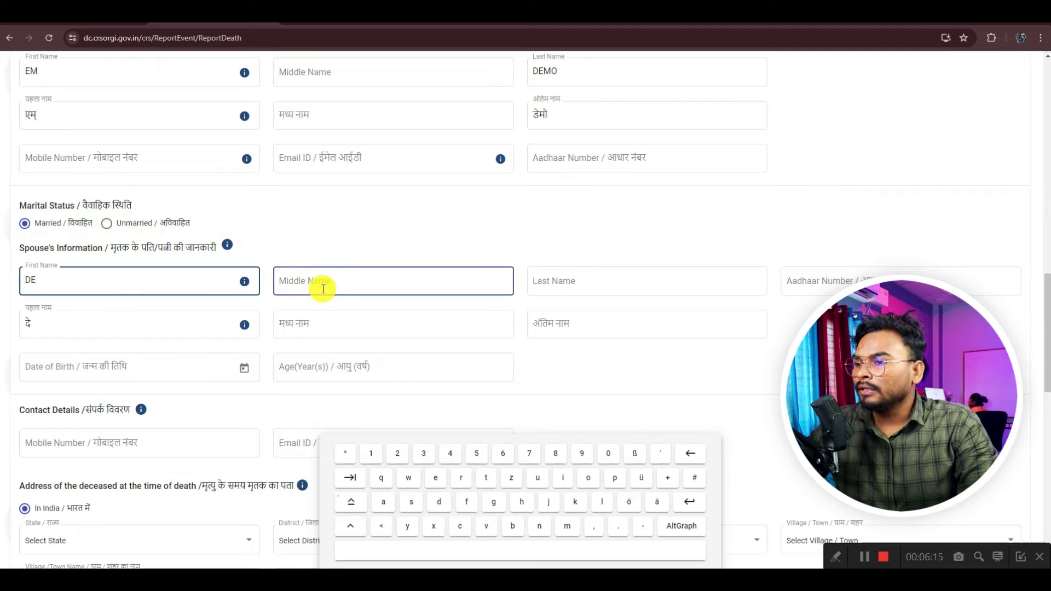
{"action": "type", "text": "MO"}
{"action": "left_click", "coordinate": [601, 281]}
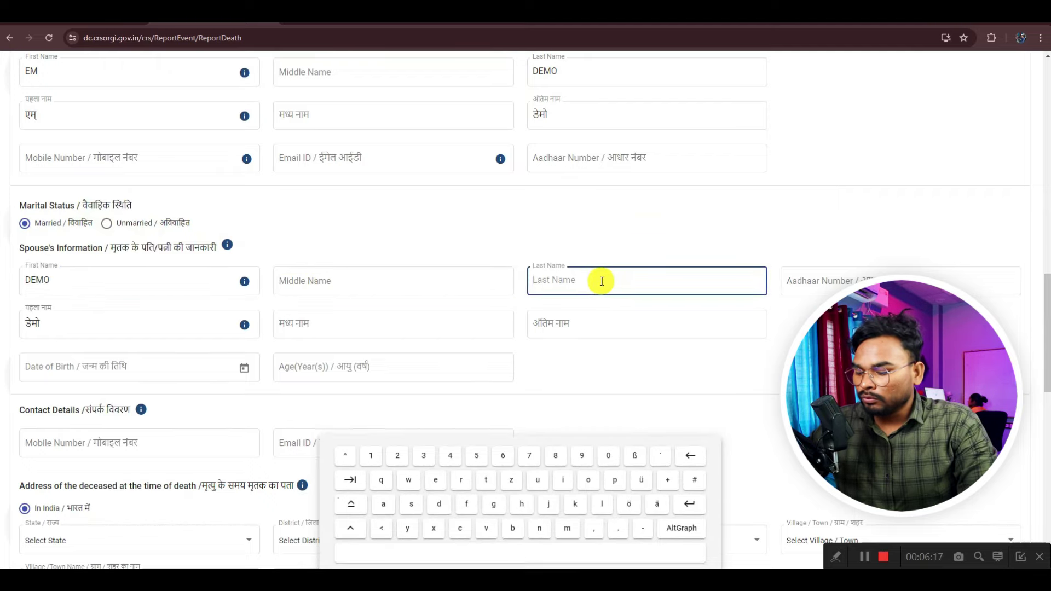
{"action": "type", "text": "DEMO"}
{"action": "left_click", "coordinate": [813, 283]}
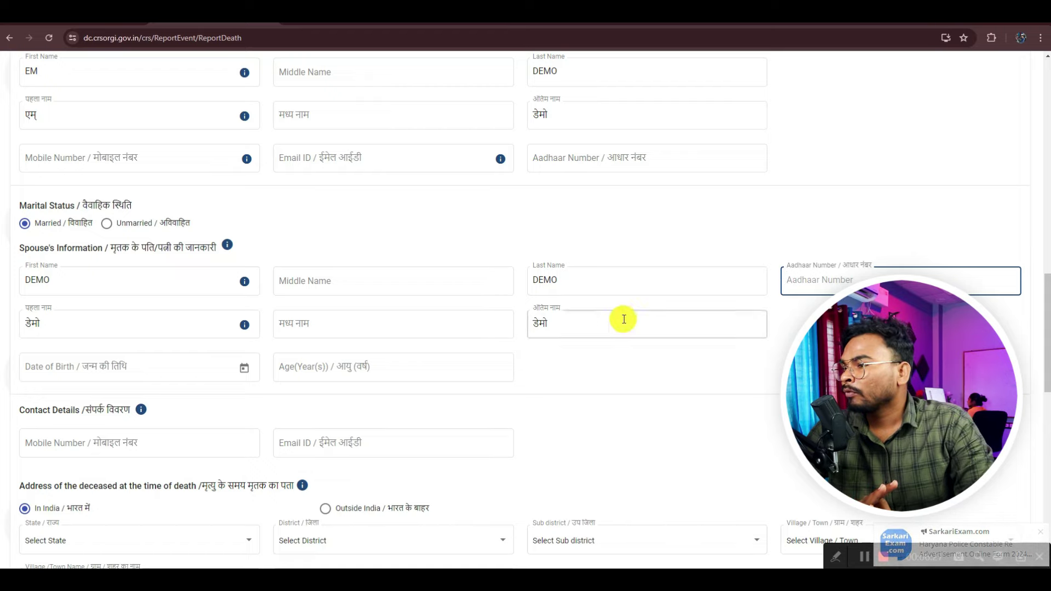
Enter the spouse's date of birth by choosing its year, month and day.
{"action": "left_click", "coordinate": [244, 368]}
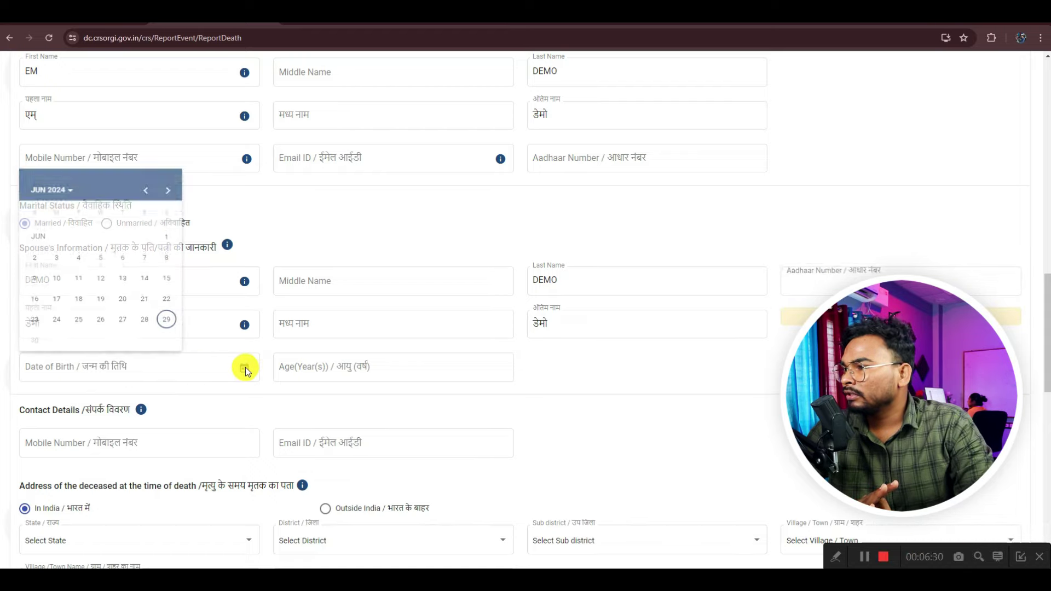
{"action": "left_click", "coordinate": [148, 185]}
{"action": "left_click", "coordinate": [146, 180]}
{"action": "left_click", "coordinate": [65, 182]}
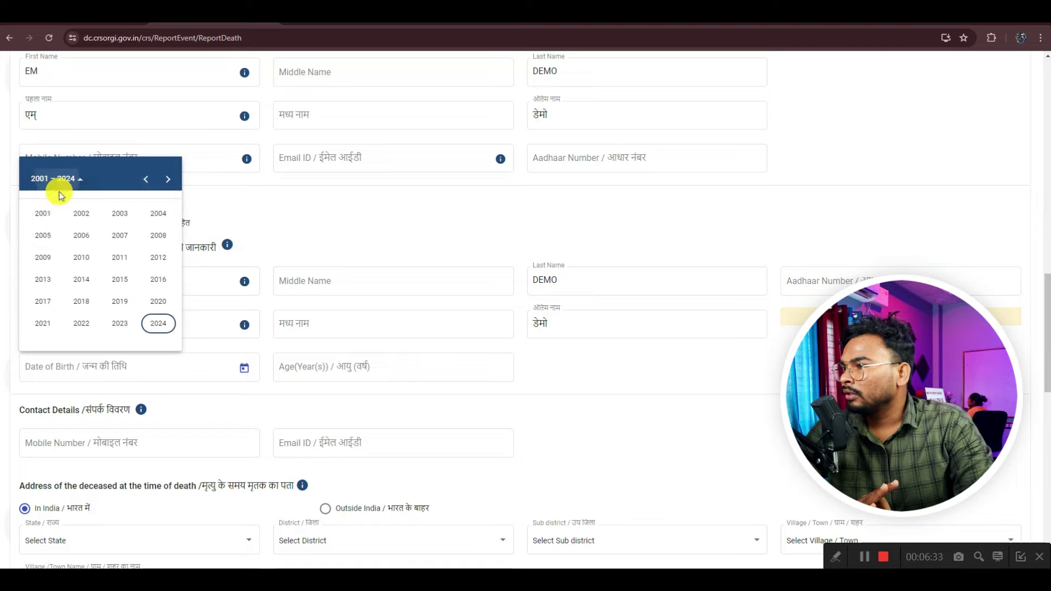
{"action": "left_click", "coordinate": [146, 179]}
{"action": "left_click", "coordinate": [147, 179]}
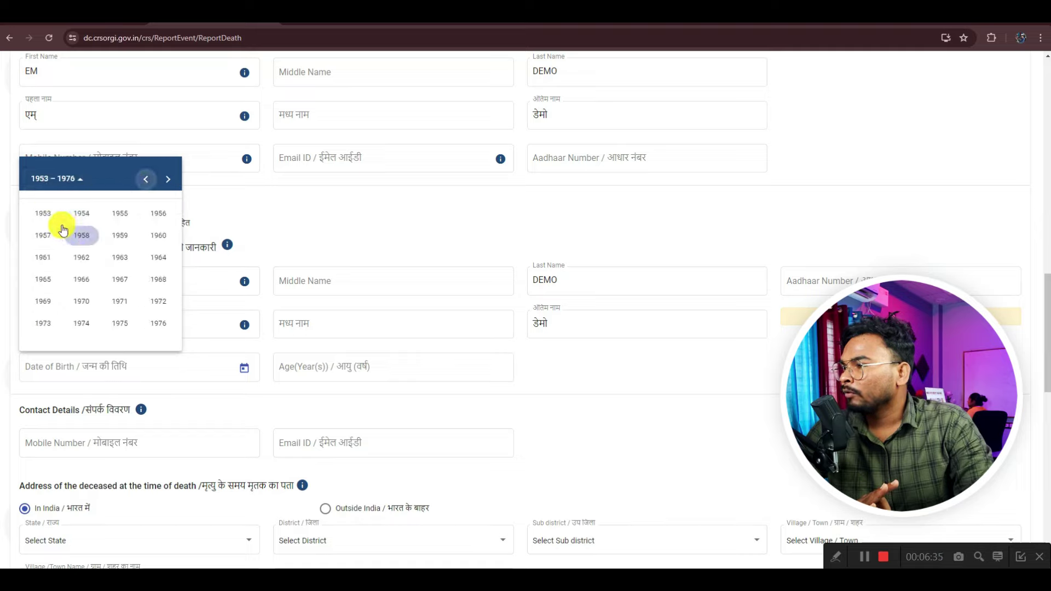
{"action": "left_click", "coordinate": [43, 214]}
{"action": "left_click", "coordinate": [120, 258]}
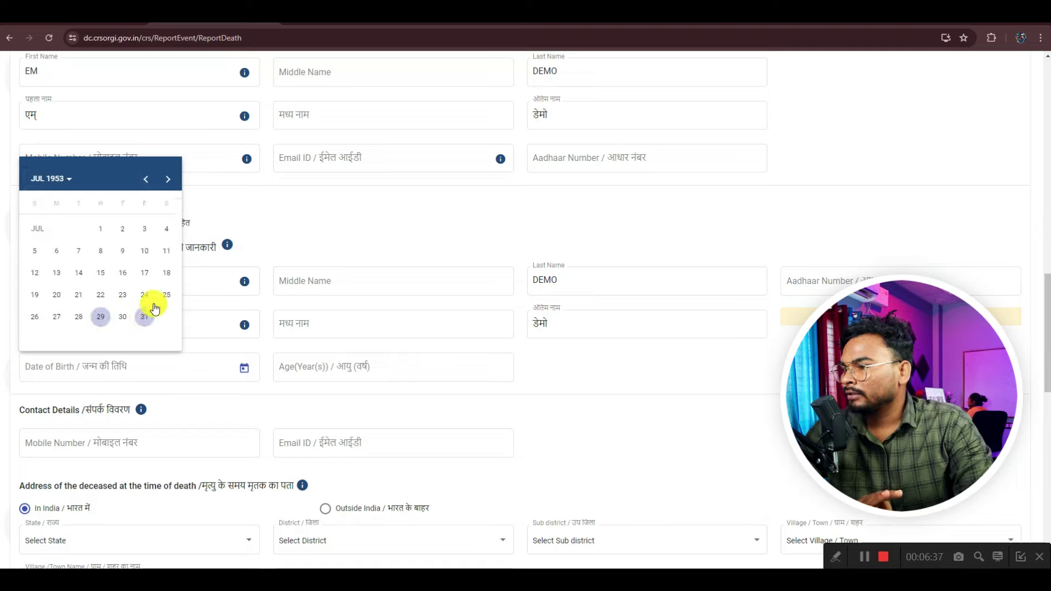
{"action": "left_click", "coordinate": [147, 272]}
{"action": "left_click", "coordinate": [294, 368]}
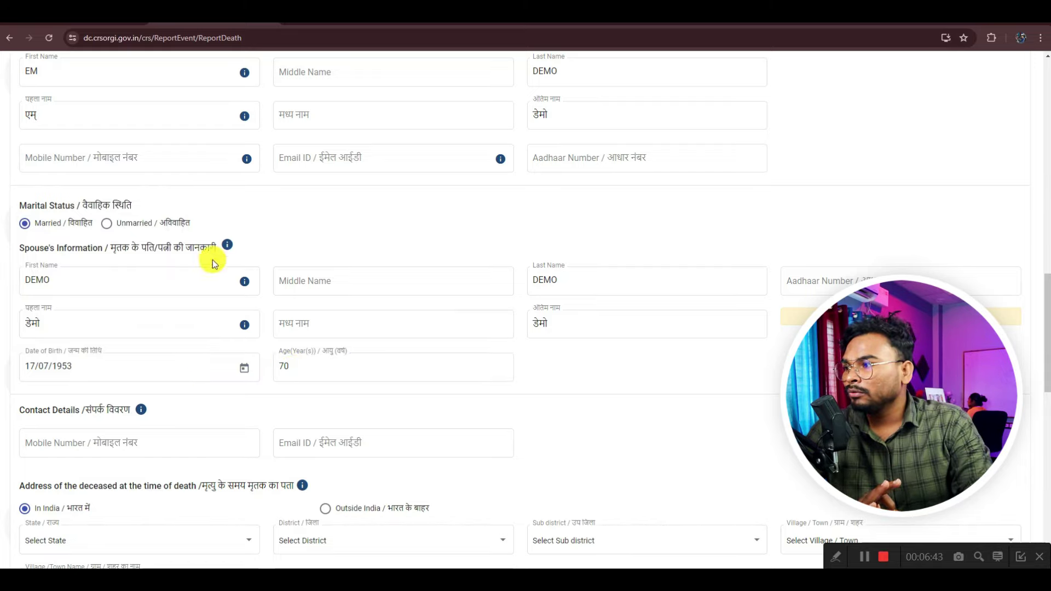
Set the marital status to Unmarried and switch the deceased's address at the time of death to Outside India.
{"action": "left_click", "coordinate": [162, 226]}
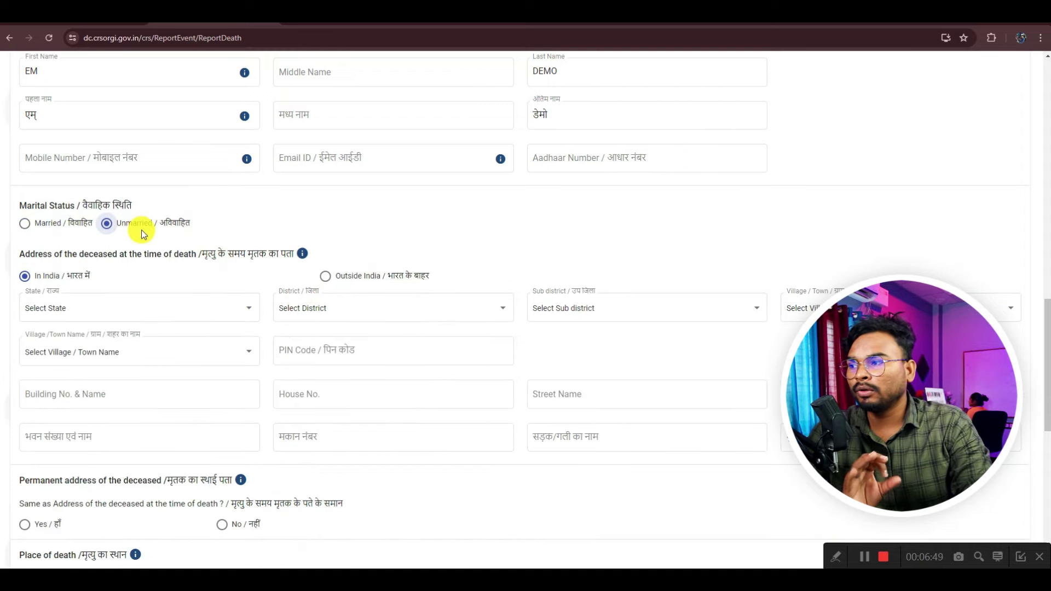
{"action": "scroll", "coordinate": [260, 253], "scroll_direction": "down", "scroll_amount": 1}
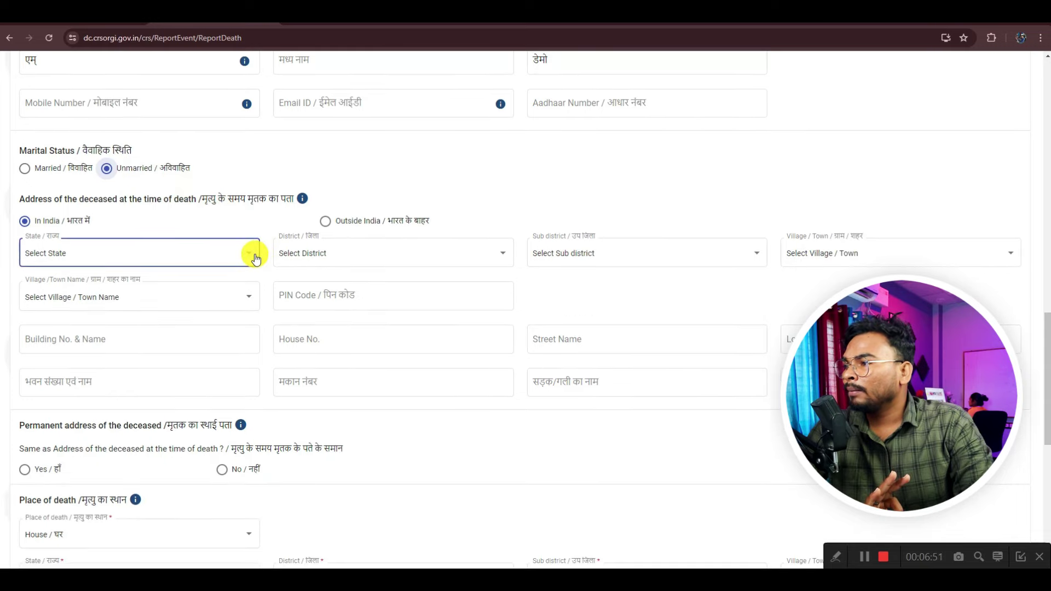
{"action": "left_click_drag", "start_coordinate": [202, 199], "coordinate": [282, 202]}
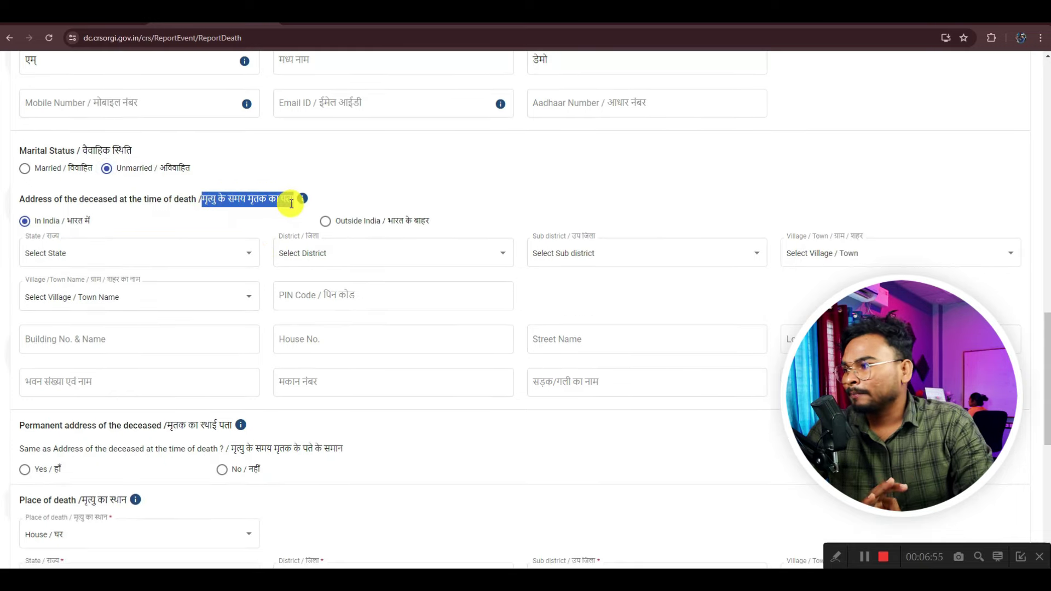
{"action": "left_click", "coordinate": [55, 253]}
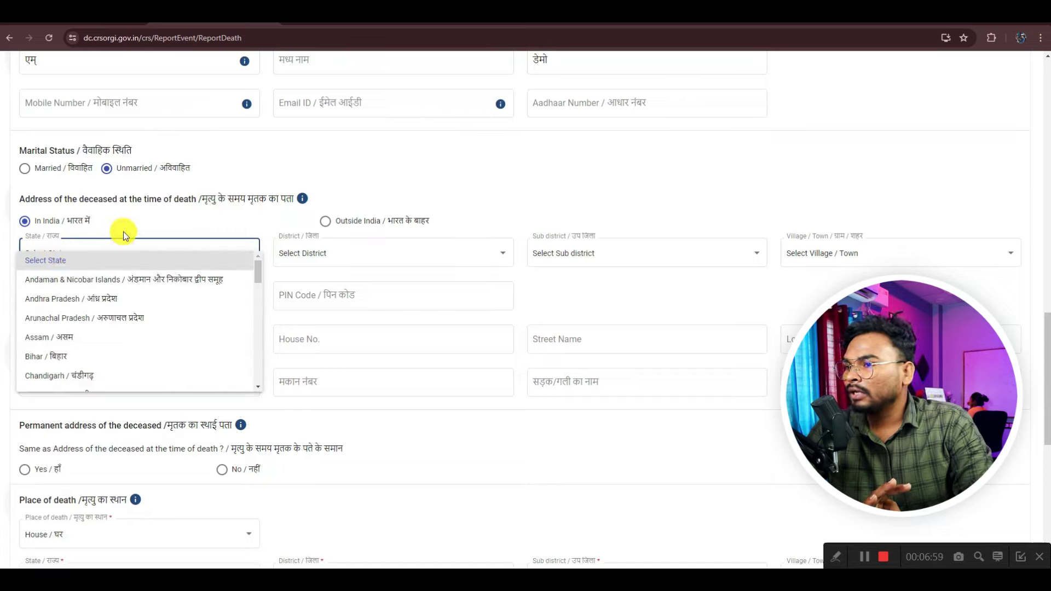
{"action": "left_click", "coordinate": [336, 261]}
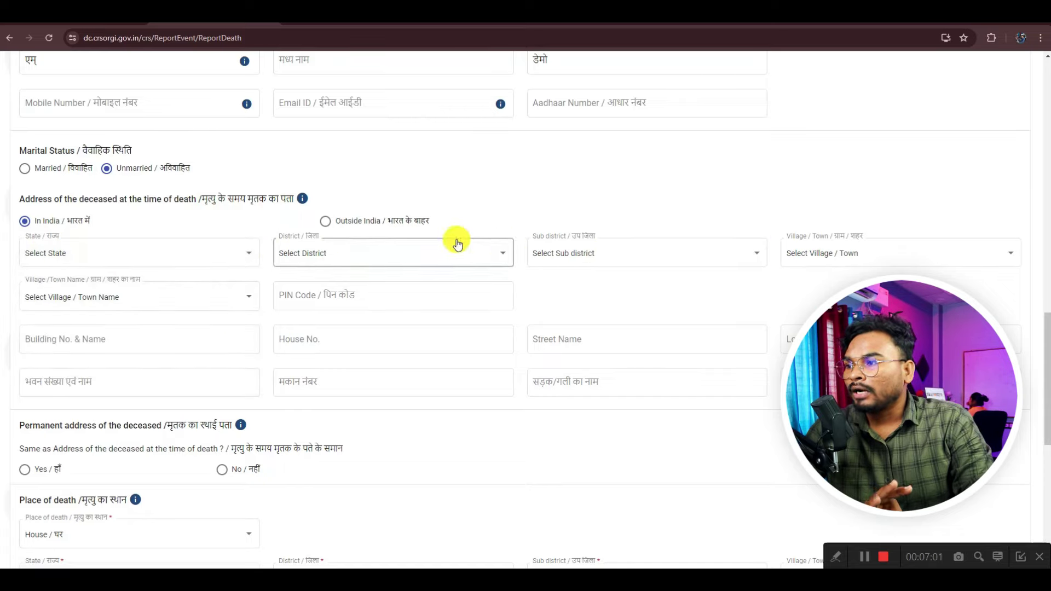
{"action": "left_click", "coordinate": [326, 222]}
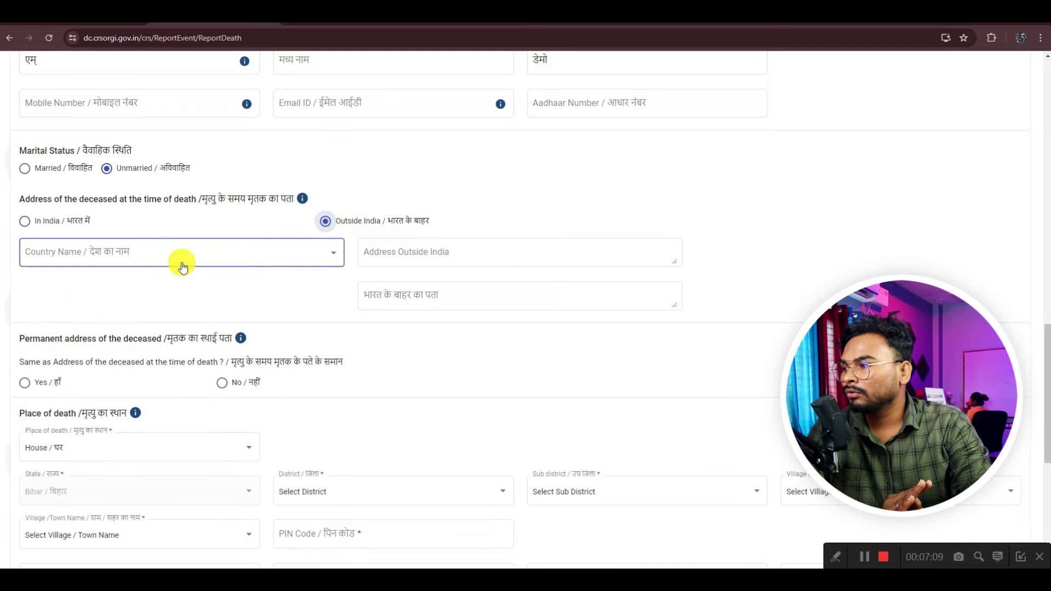
Switch the deceased's address at the time of death to In India, with state Bihar and district Bhojpur.
{"action": "left_click", "coordinate": [141, 253]}
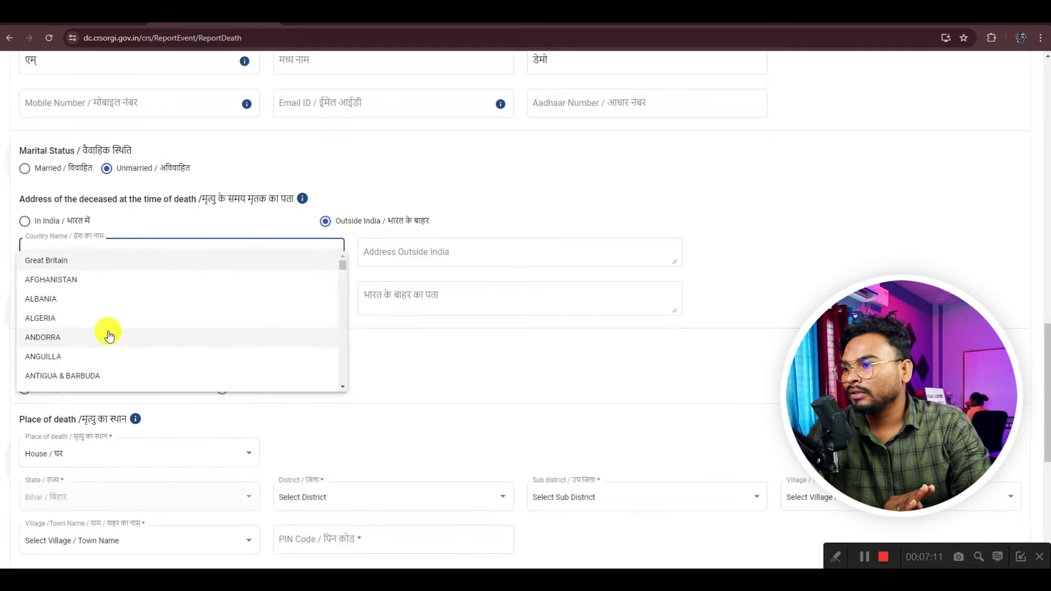
{"action": "left_click", "coordinate": [24, 221]}
{"action": "left_click", "coordinate": [63, 257]}
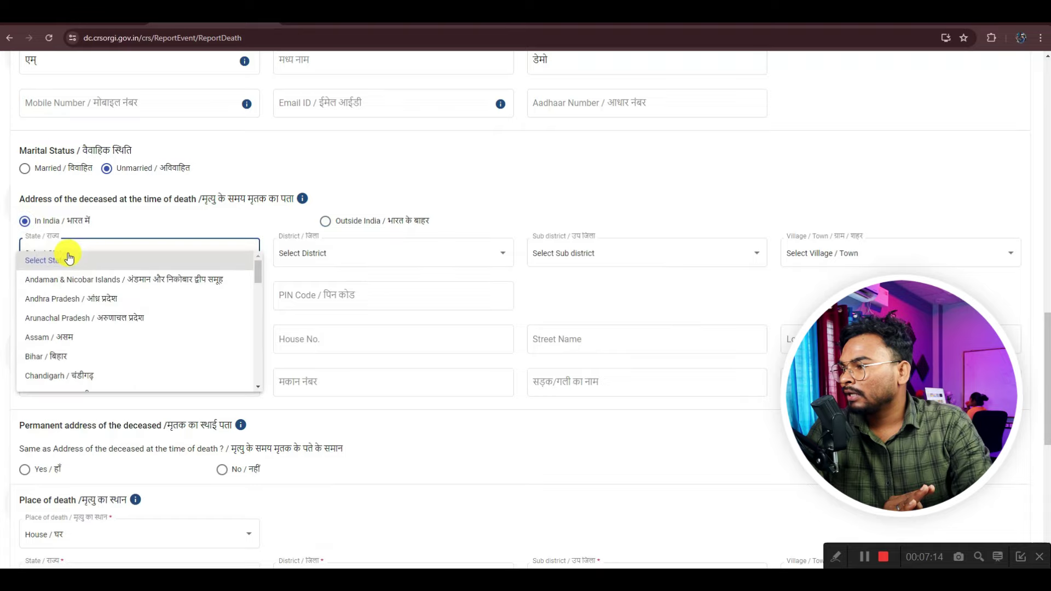
{"action": "left_click", "coordinate": [52, 355]}
{"action": "left_click", "coordinate": [334, 254]}
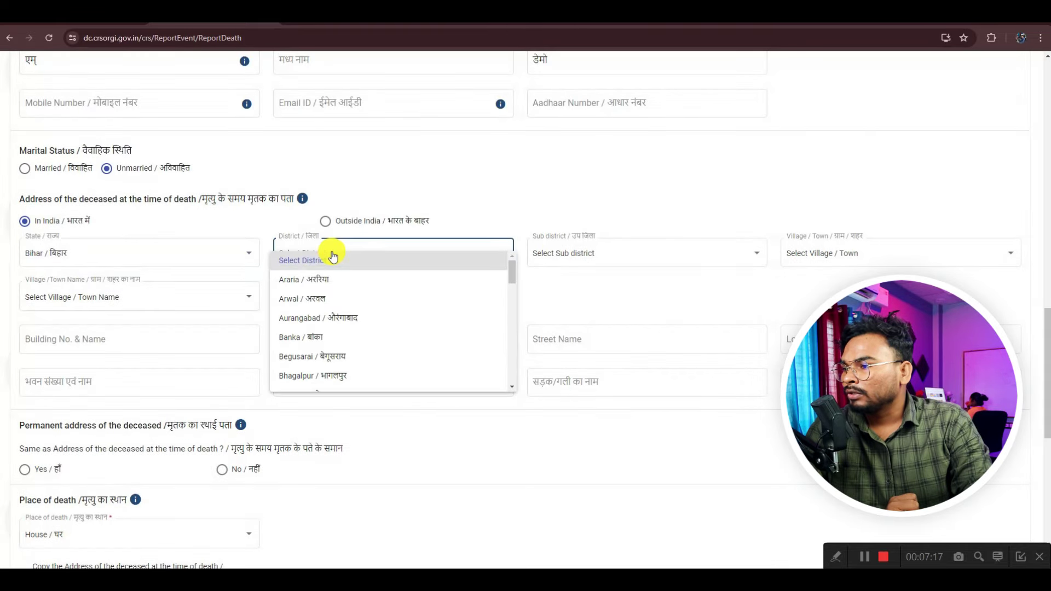
{"action": "scroll", "coordinate": [327, 356], "scroll_direction": "down", "scroll_amount": 1}
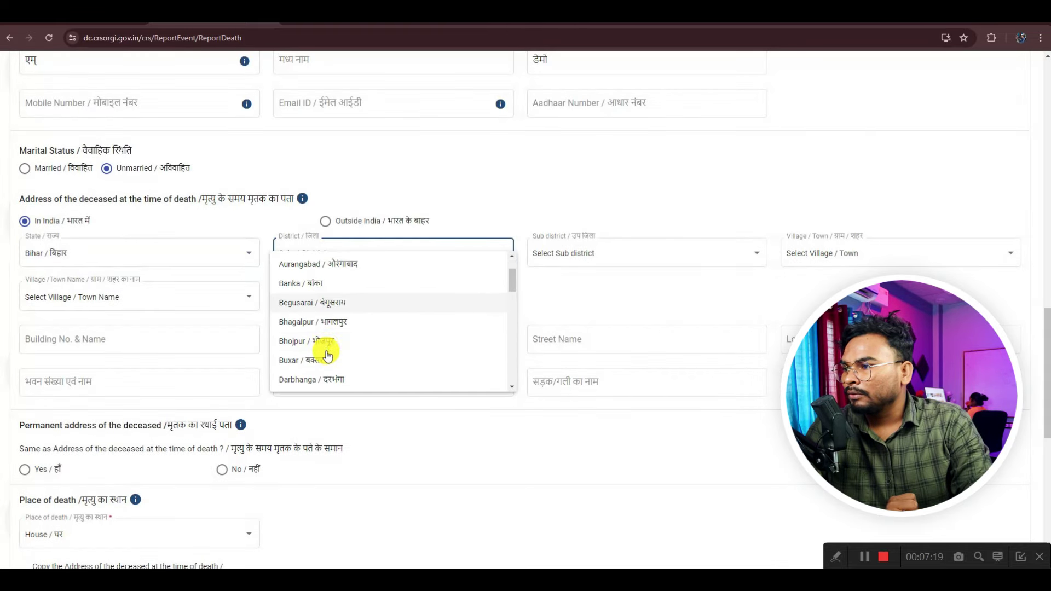
{"action": "left_click", "coordinate": [324, 341]}
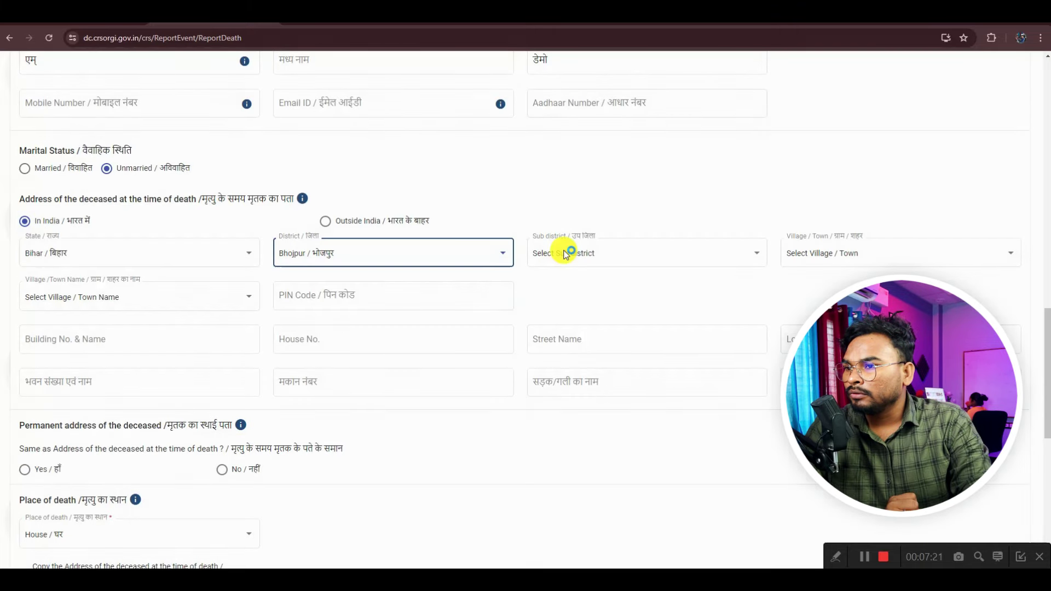
Complete the address at the time of death with sub-district Ara, type Village, village Agarsanda and the area's postal PIN code.
{"action": "left_click", "coordinate": [562, 255]}
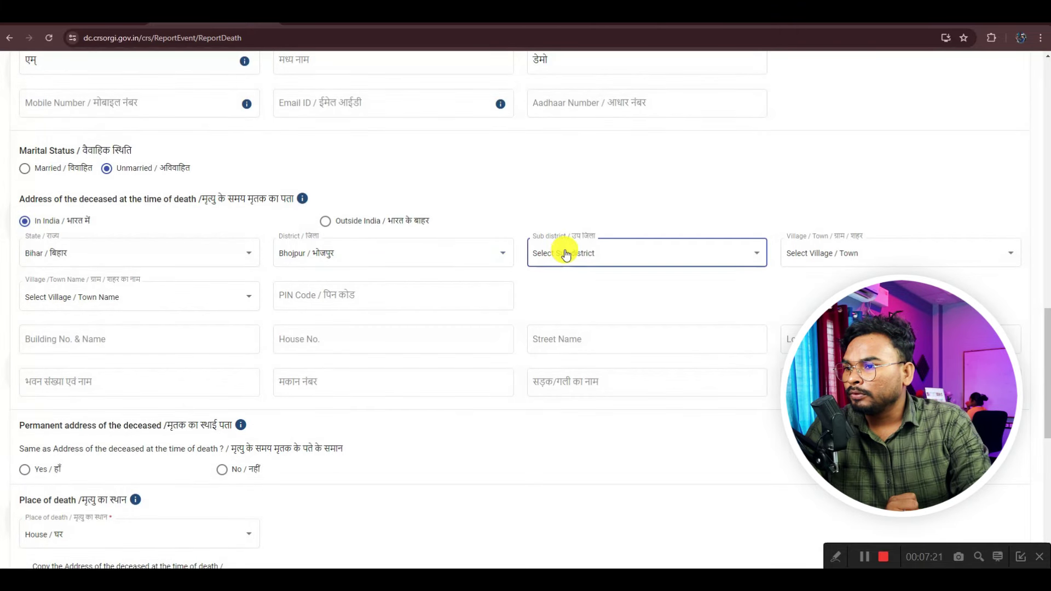
{"action": "left_click", "coordinate": [699, 297]}
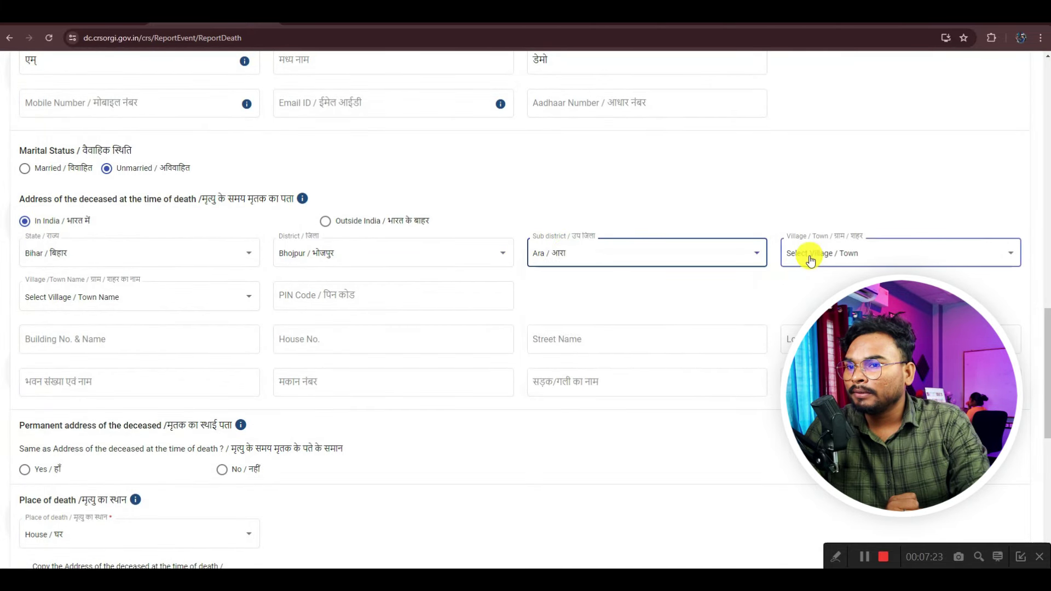
{"action": "left_click", "coordinate": [811, 255]}
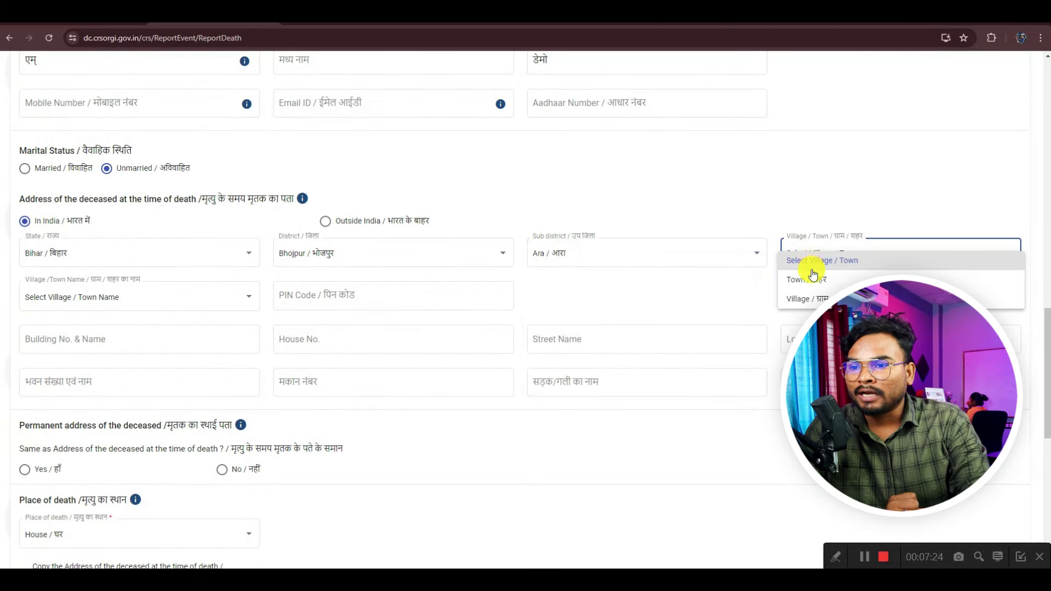
{"action": "left_click", "coordinate": [823, 299]}
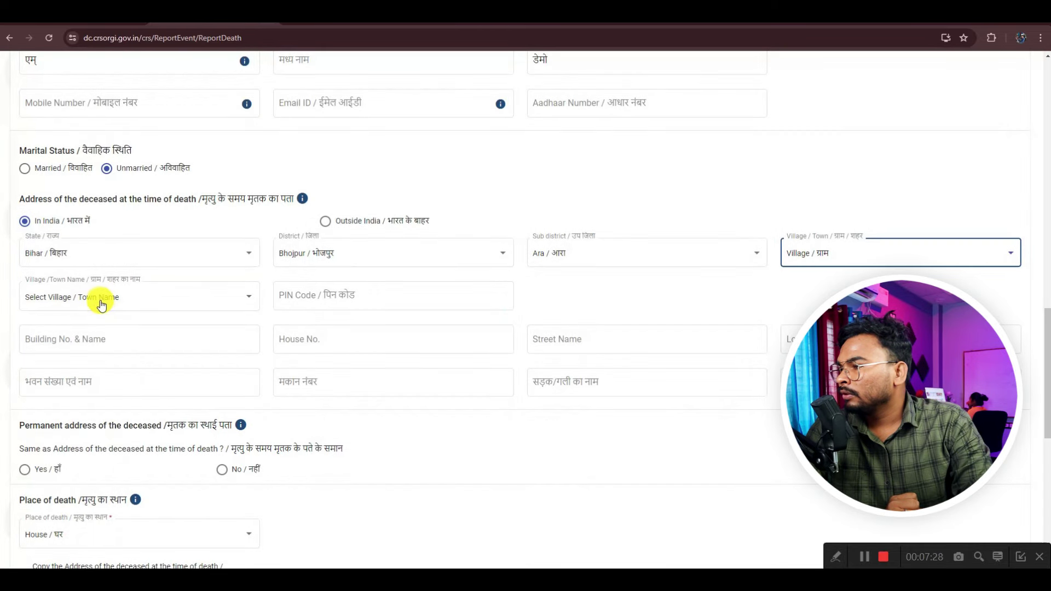
{"action": "left_click", "coordinate": [98, 302]}
{"action": "left_click", "coordinate": [85, 325]}
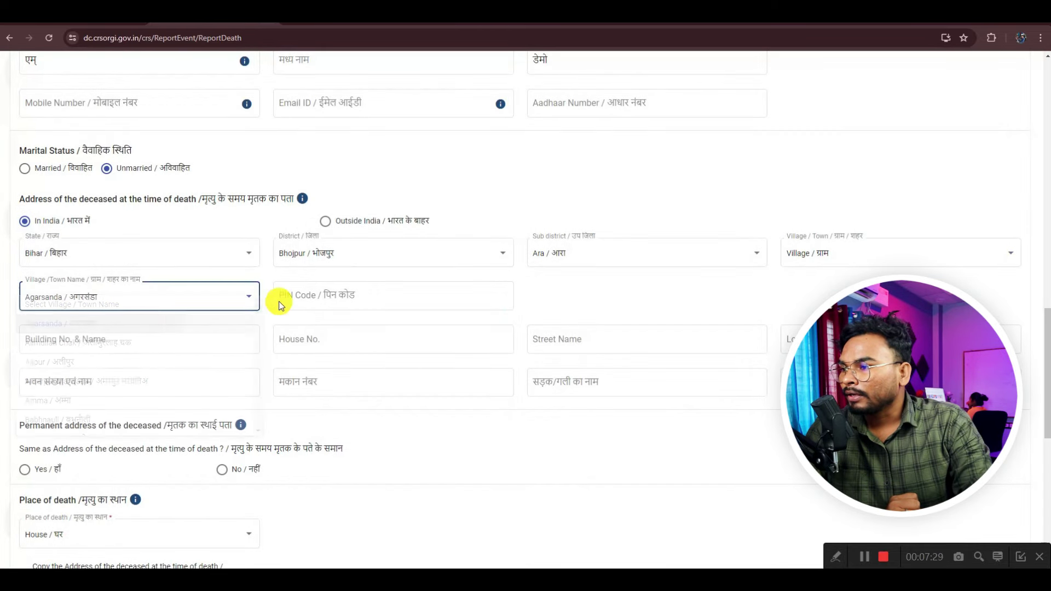
{"action": "left_click", "coordinate": [284, 296]}
{"action": "type", "text": "84"}
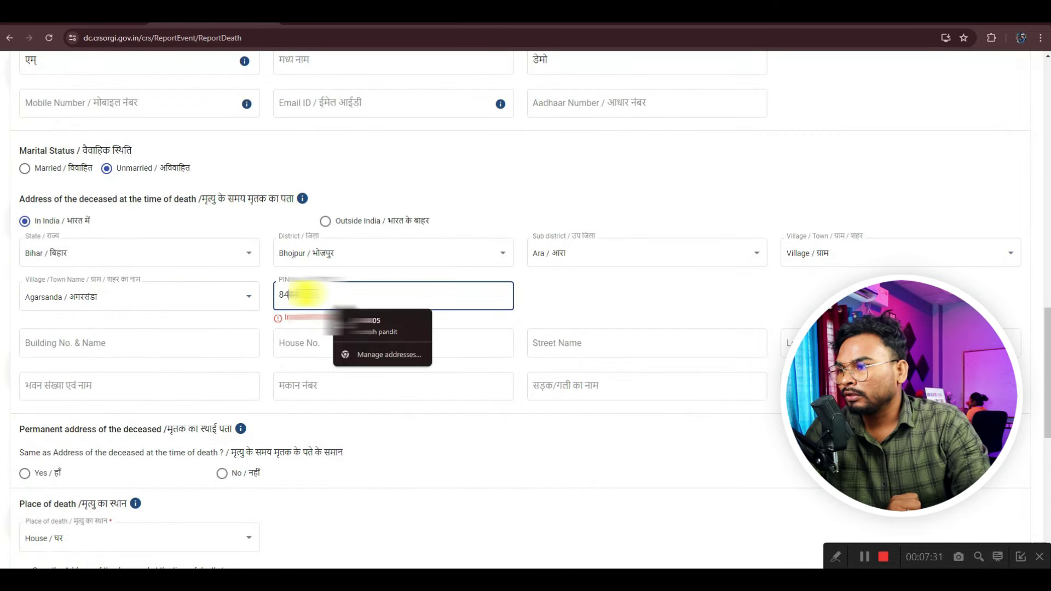
{"action": "left_click", "coordinate": [600, 294]}
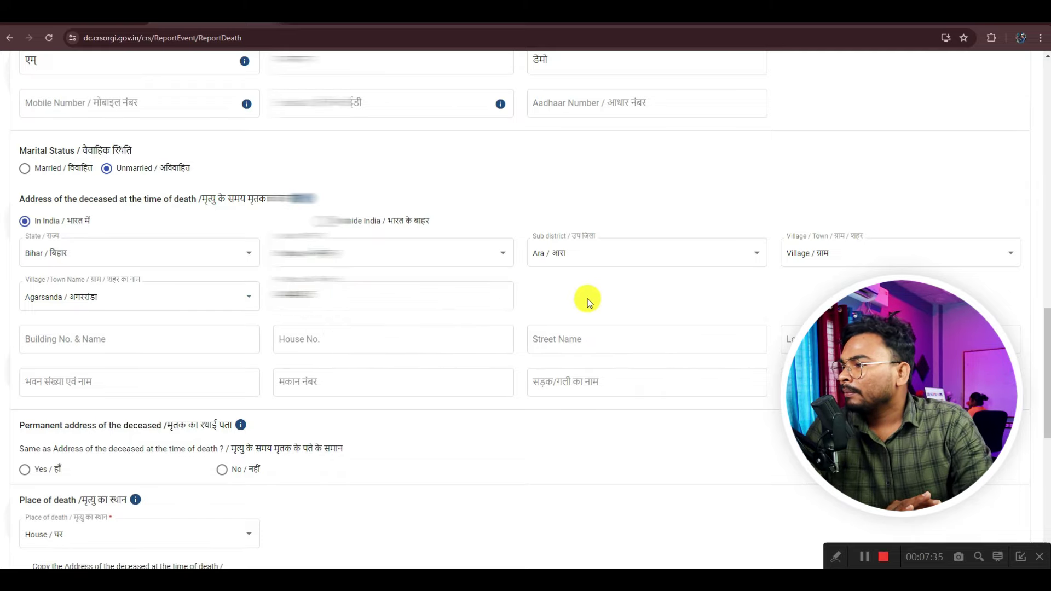
Review the optional building, house number, street and locality fields of the address at the time of death, leaving them empty.
{"action": "scroll", "coordinate": [587, 299], "scroll_direction": "down", "scroll_amount": 1}
{"action": "left_click", "coordinate": [71, 294]}
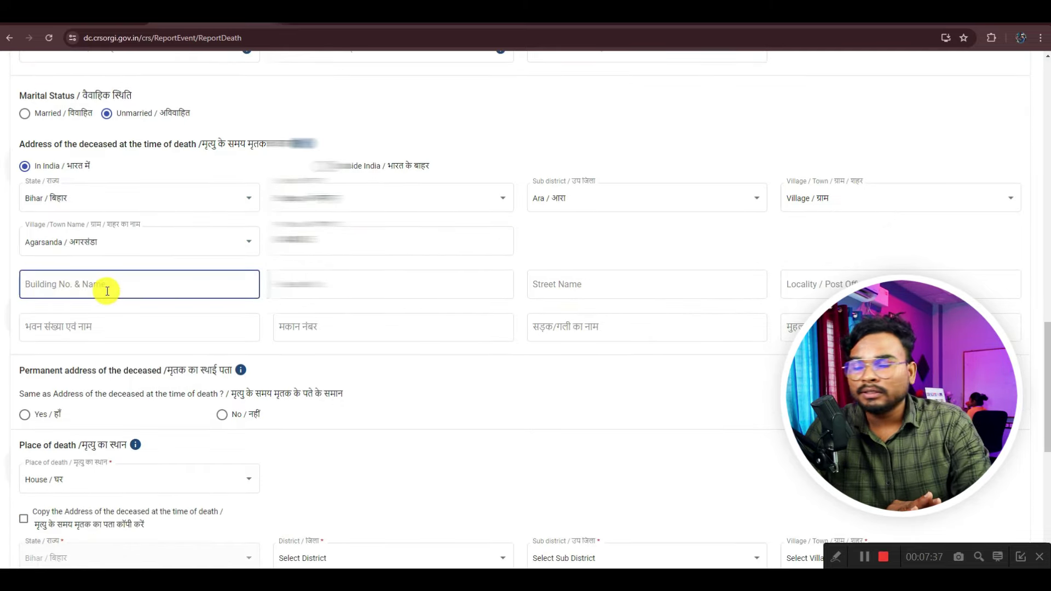
{"action": "left_click", "coordinate": [98, 328]}
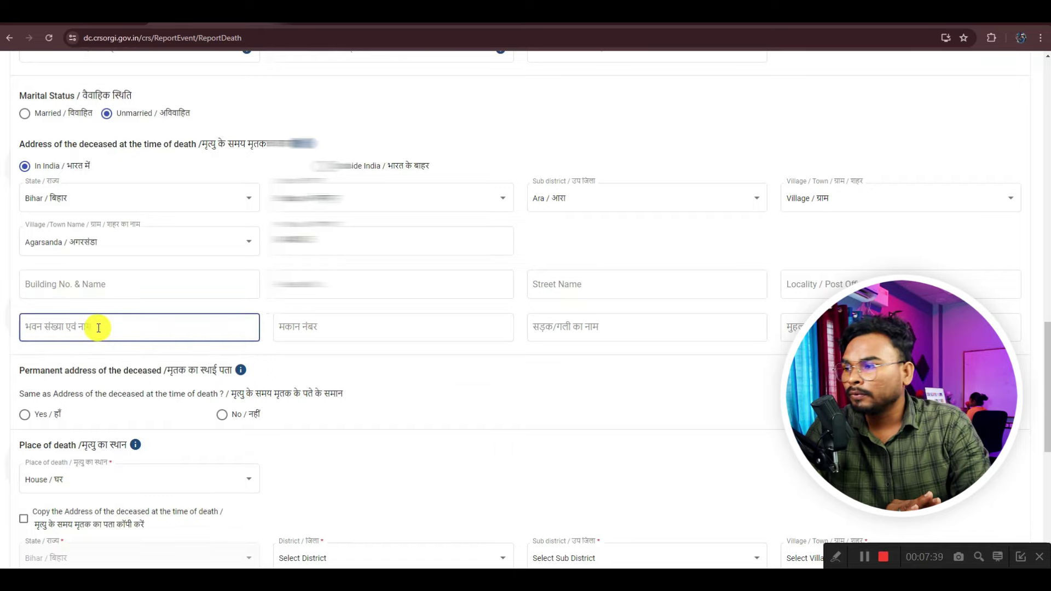
{"action": "left_click", "coordinate": [328, 286]}
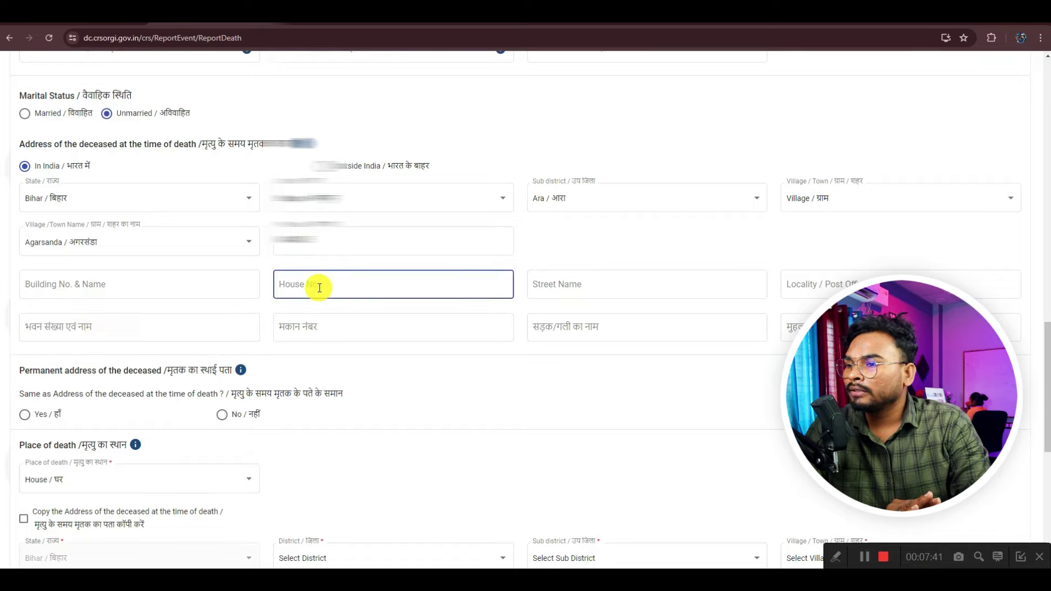
{"action": "left_click", "coordinate": [554, 291]}
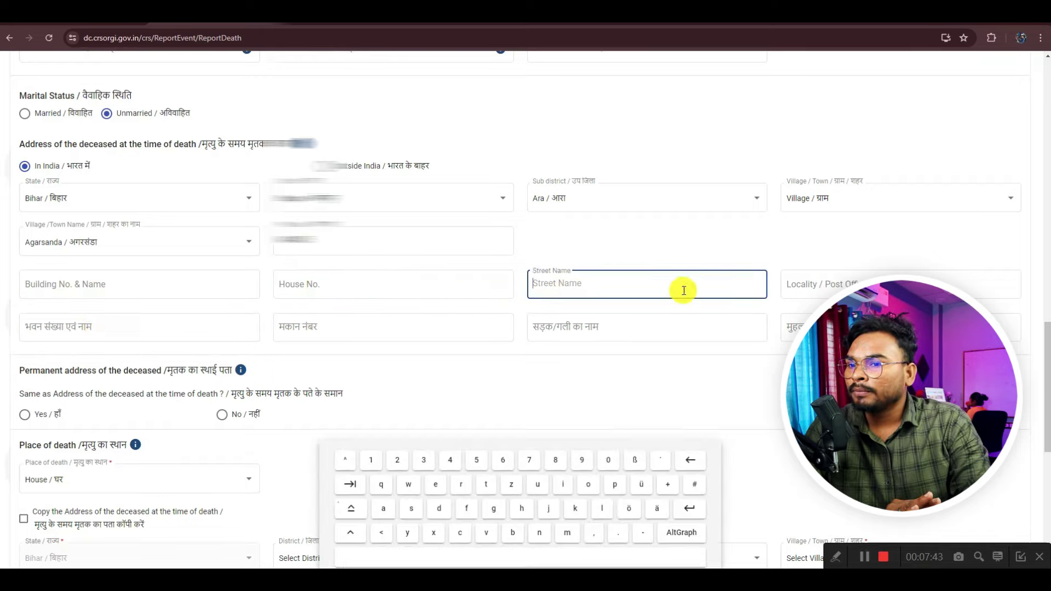
{"action": "left_click", "coordinate": [837, 284]}
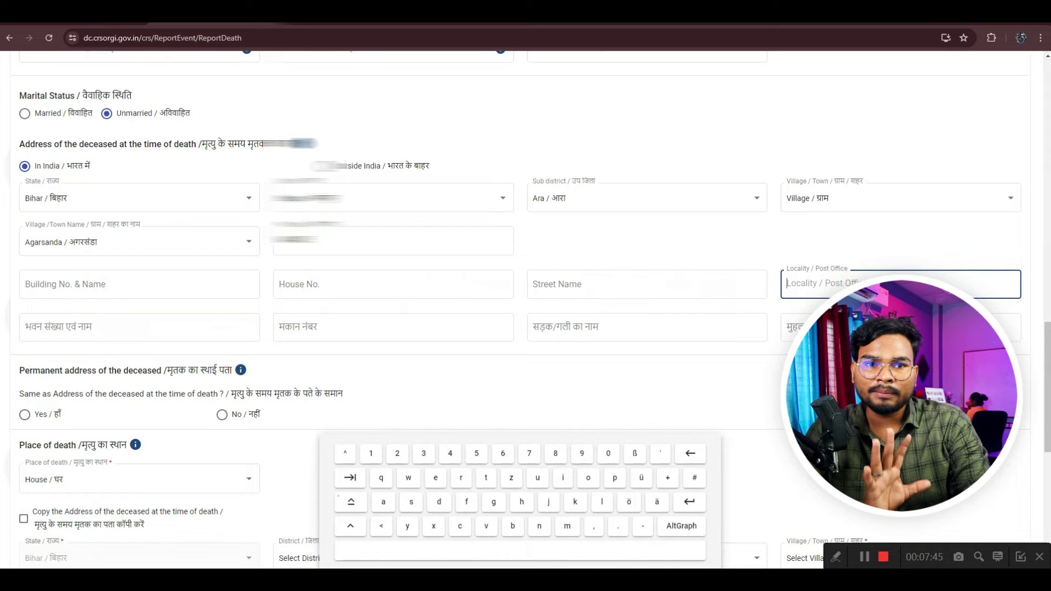
Mark the deceased's permanent address as the same as the address at the time of death.
{"action": "scroll", "coordinate": [383, 271], "scroll_direction": "down", "scroll_amount": 3}
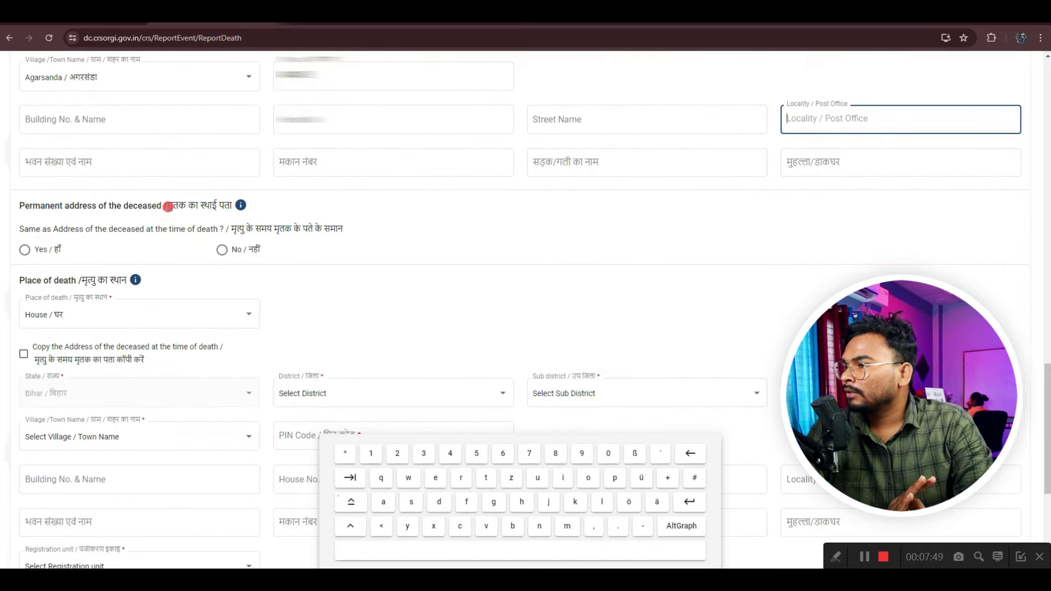
{"action": "left_click_drag", "start_coordinate": [167, 207], "coordinate": [229, 208]}
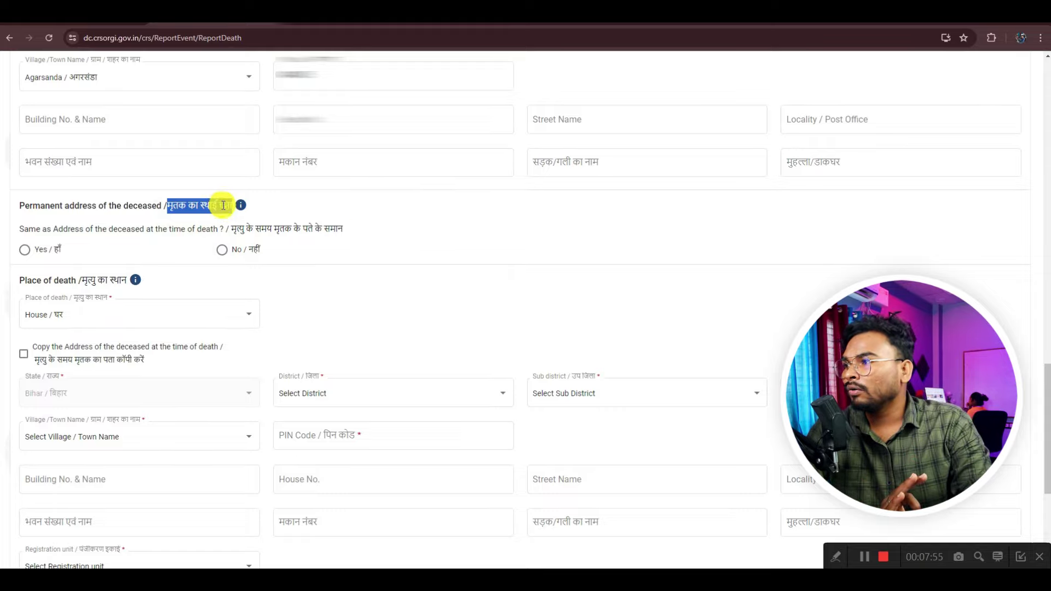
{"action": "scroll", "coordinate": [224, 206], "scroll_direction": "up", "scroll_amount": 3}
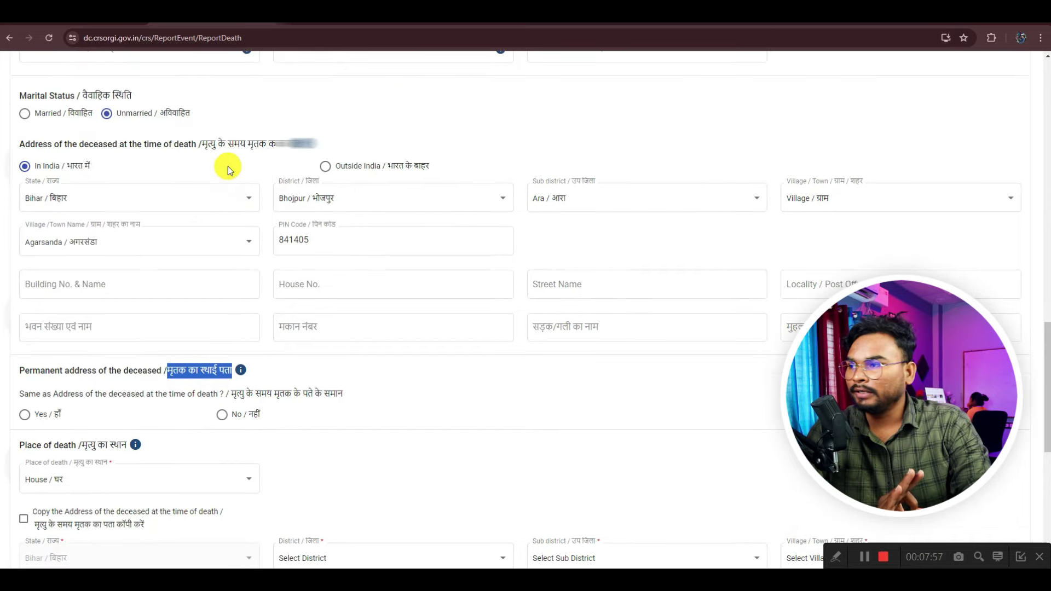
{"action": "scroll", "coordinate": [228, 167], "scroll_direction": "down", "scroll_amount": 2}
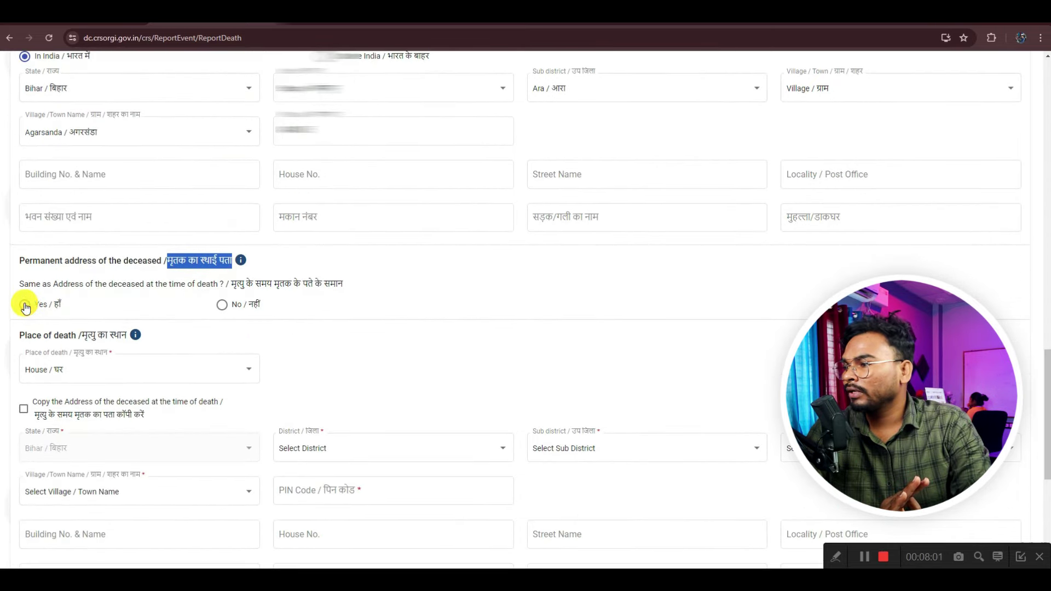
{"action": "left_click", "coordinate": [24, 305]}
Copy the deceased's address at the time of death into the place of death and keep House as the place type.
{"action": "scroll", "coordinate": [206, 315], "scroll_direction": "down", "scroll_amount": 1}
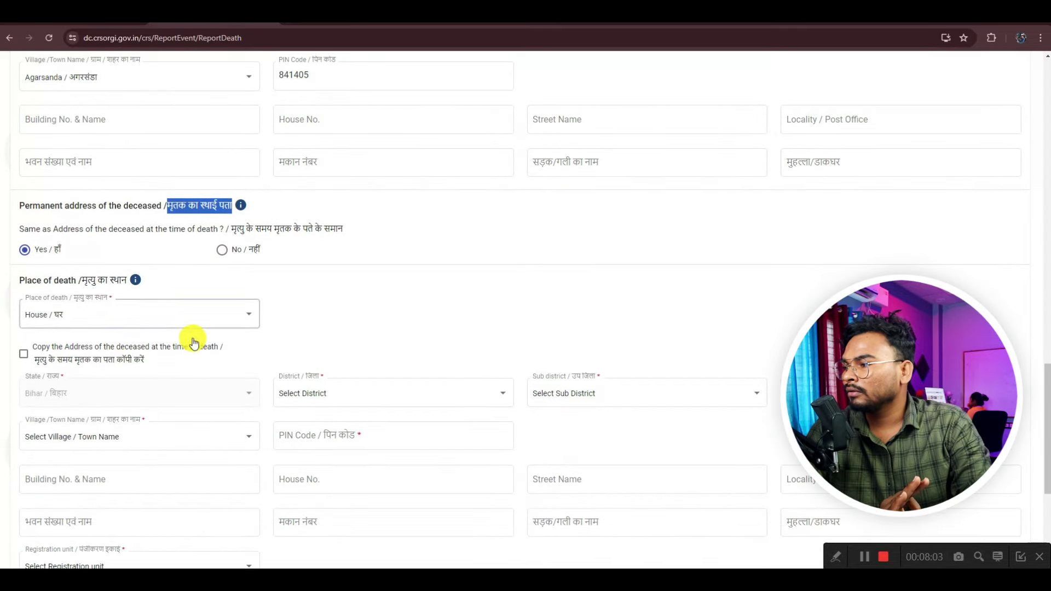
{"action": "left_click", "coordinate": [24, 356]}
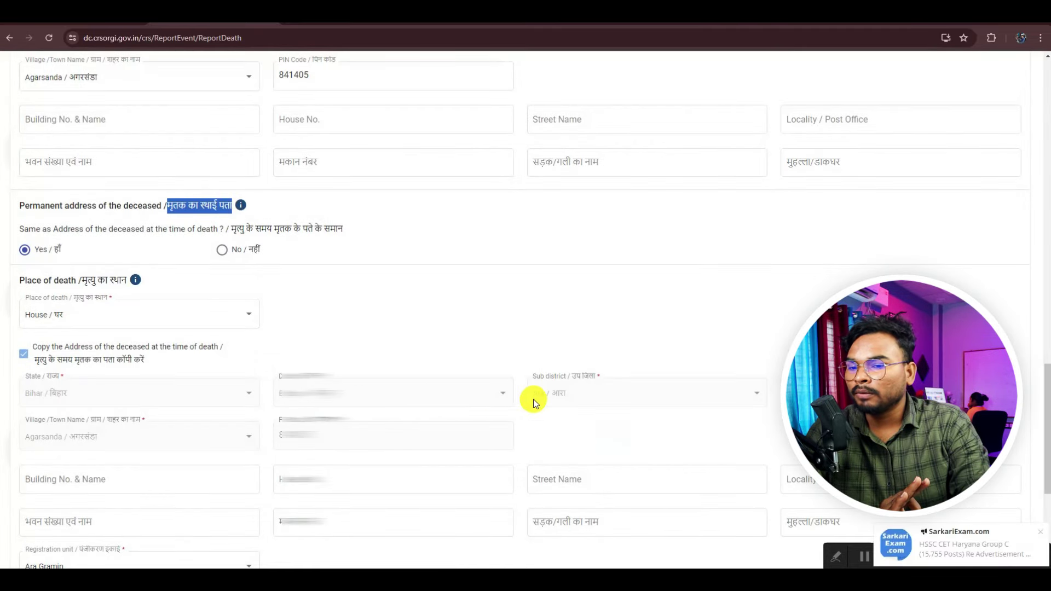
{"action": "left_click", "coordinate": [1040, 532]}
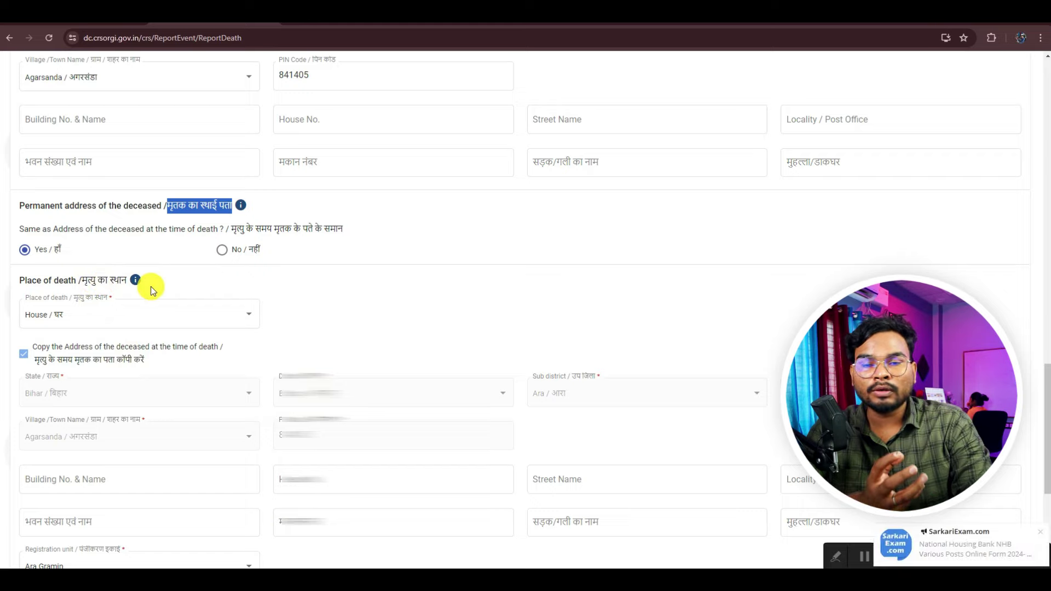
{"action": "left_click", "coordinate": [117, 314]}
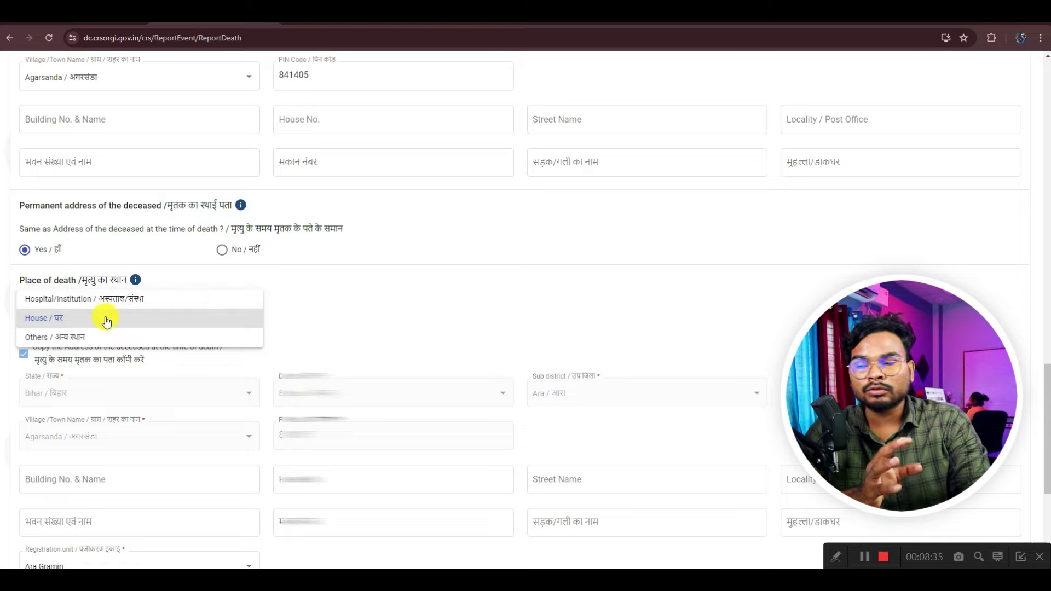
{"action": "left_click", "coordinate": [61, 318]}
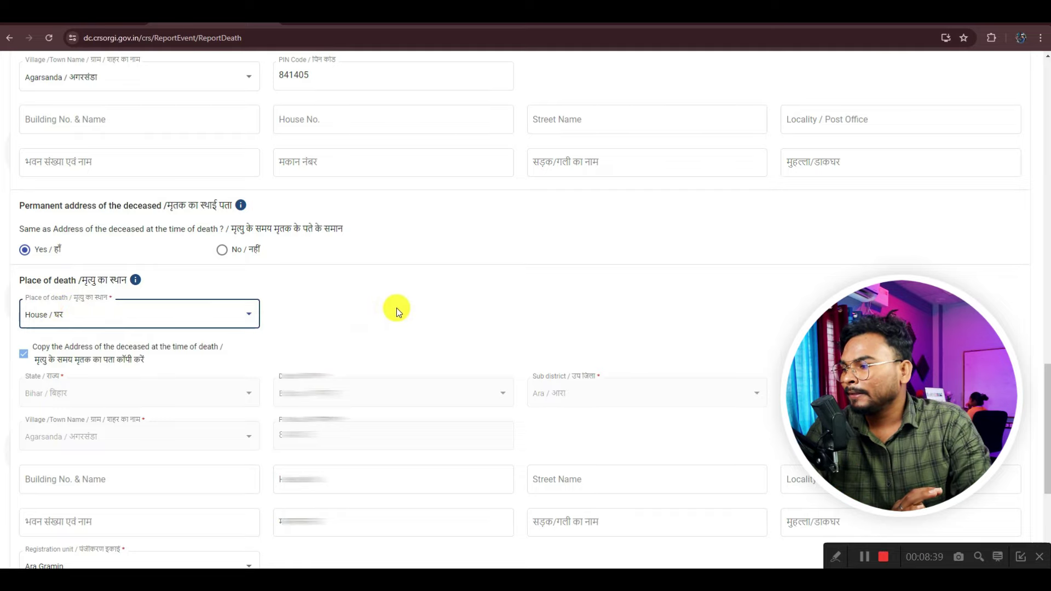
Save the legal information as a draft and continue to the Statistical Information stage.
{"action": "scroll", "coordinate": [396, 307], "scroll_direction": "down", "scroll_amount": 2}
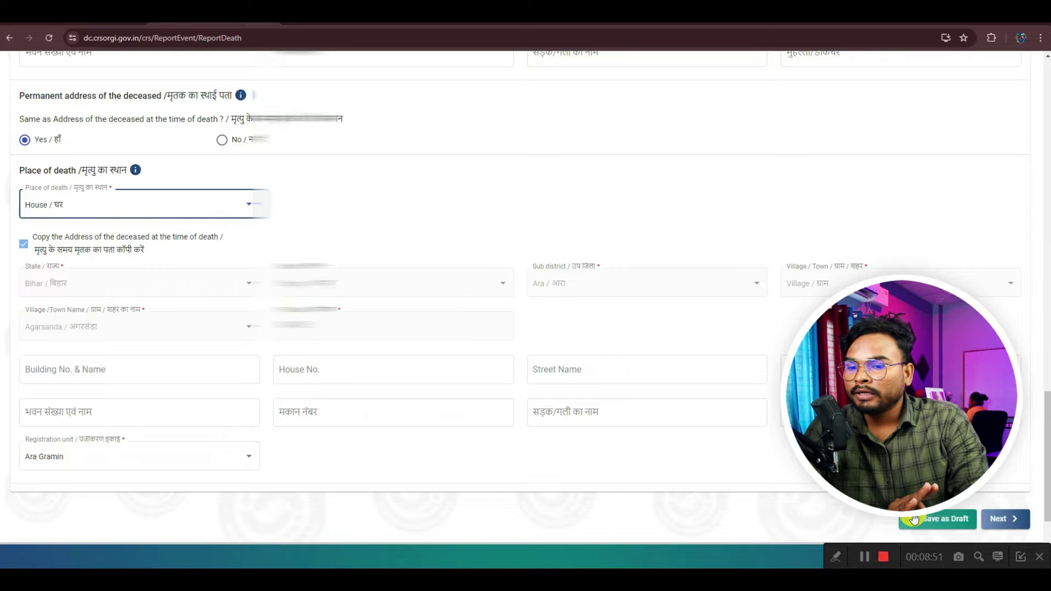
{"action": "left_click", "coordinate": [936, 519]}
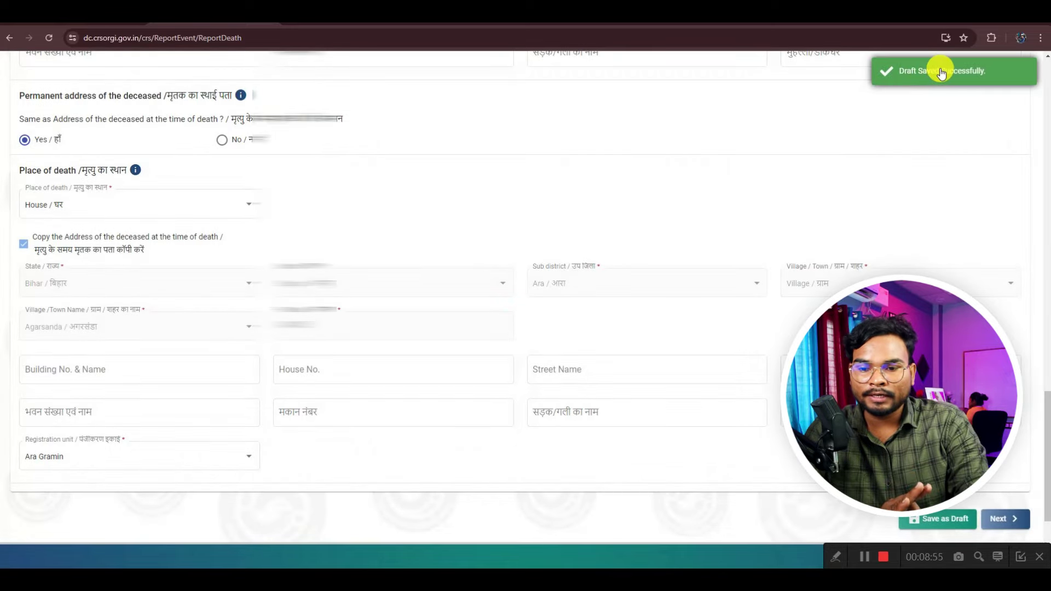
{"action": "left_click", "coordinate": [1004, 518]}
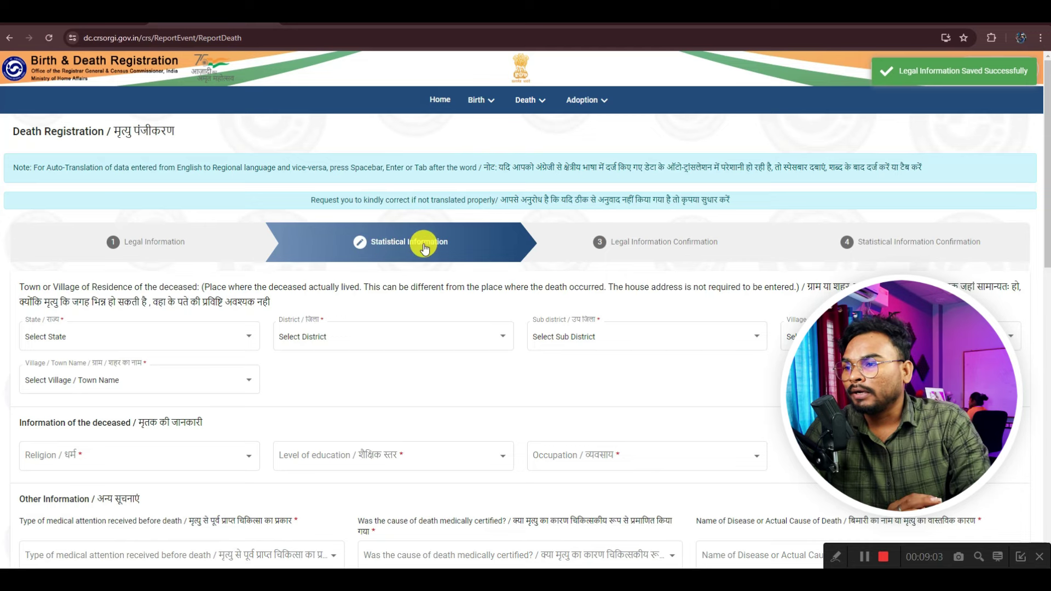
Set the state to Bihar and the district to Araria for the deceased's town or village of residence.
{"action": "scroll", "coordinate": [504, 294], "scroll_direction": "down", "scroll_amount": 1}
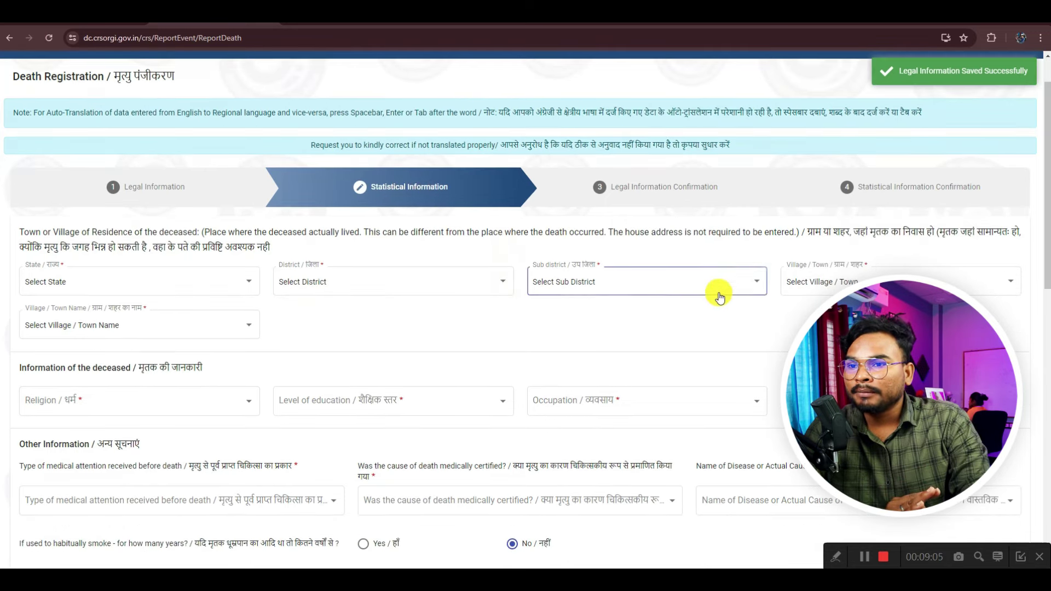
{"action": "left_click_drag", "start_coordinate": [807, 236], "coordinate": [929, 234]}
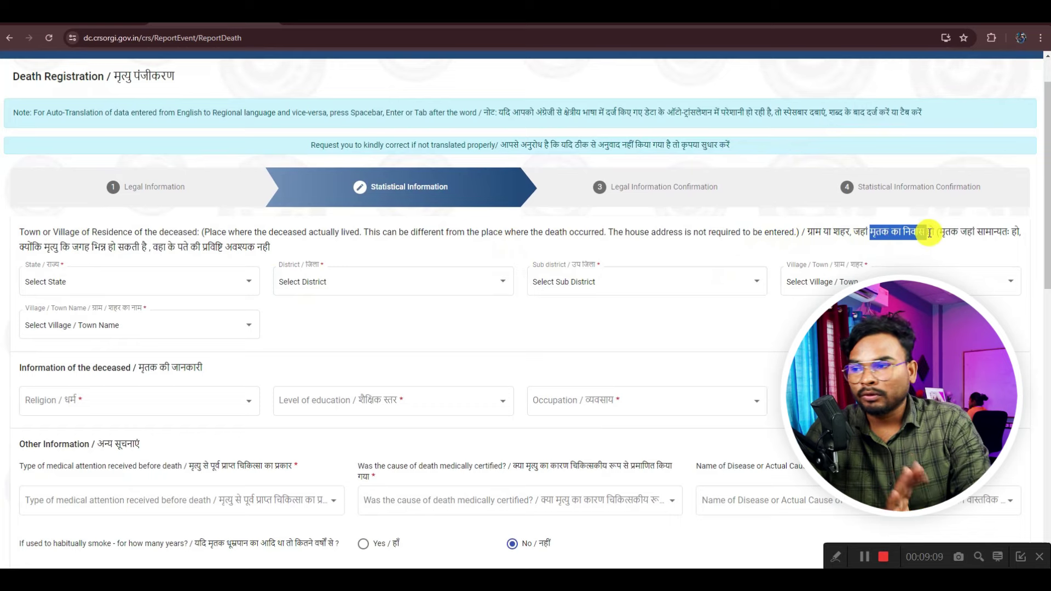
{"action": "left_click", "coordinate": [55, 283]}
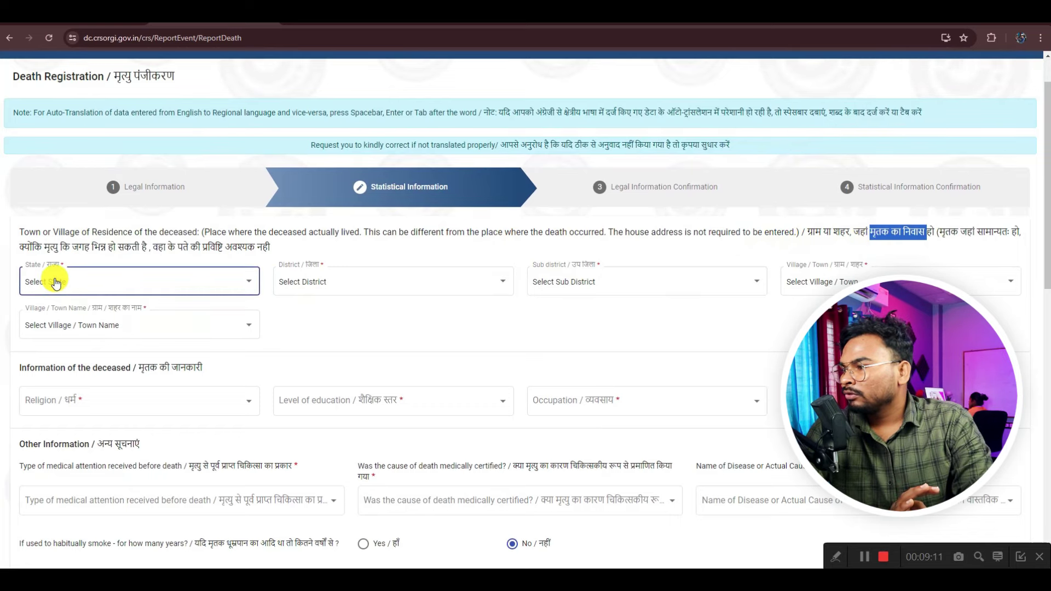
{"action": "left_click", "coordinate": [52, 382]}
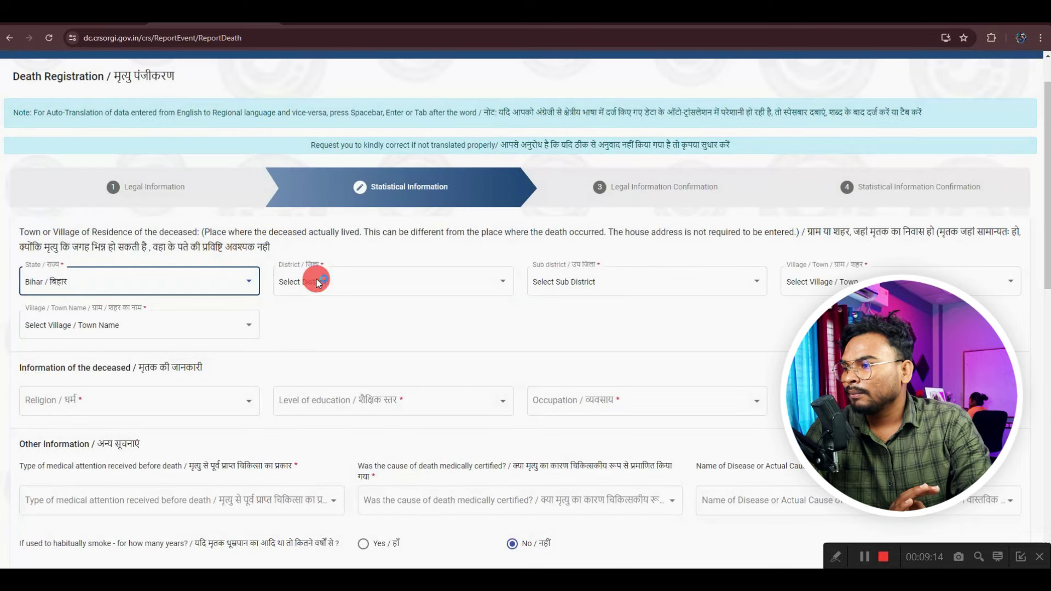
{"action": "left_click", "coordinate": [315, 280]}
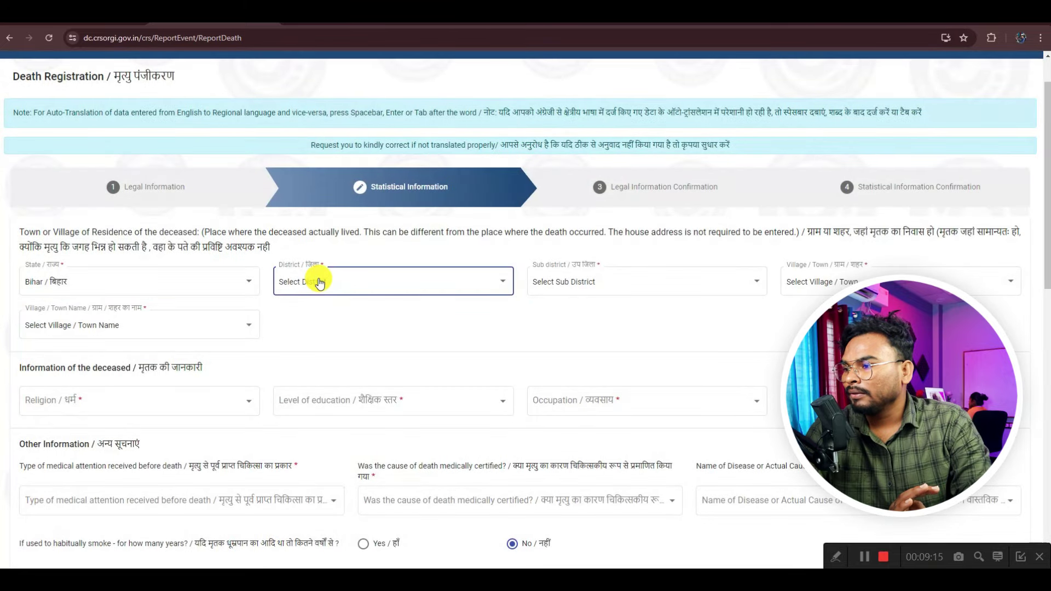
{"action": "left_click", "coordinate": [312, 309]}
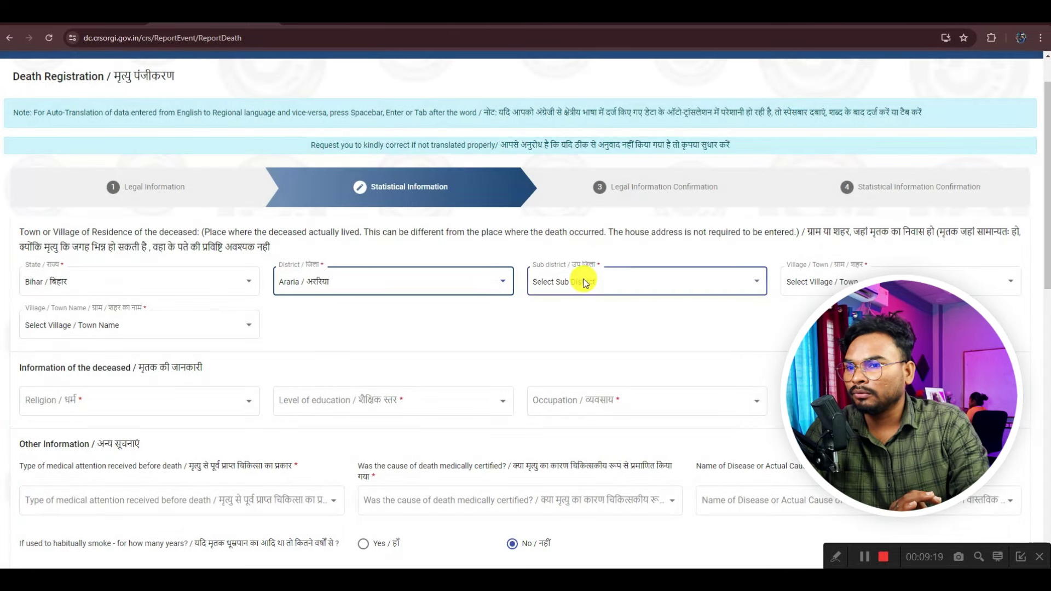
Set the deceased's residence to sub-district Araria, type Village, and village name Azamnagar.
{"action": "left_click", "coordinate": [581, 285]}
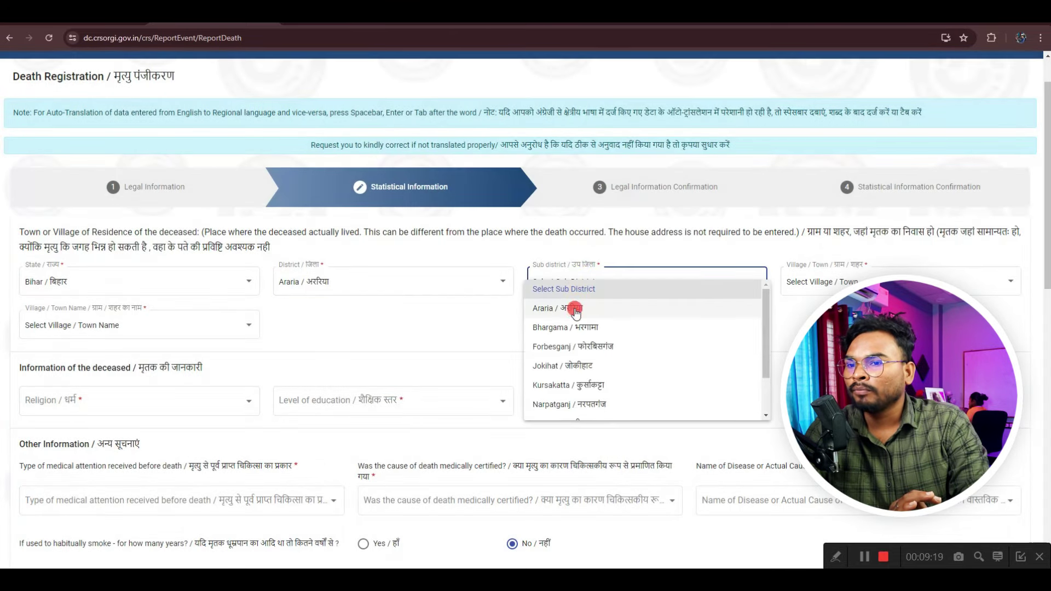
{"action": "left_click", "coordinate": [570, 305]}
{"action": "left_click", "coordinate": [830, 285]}
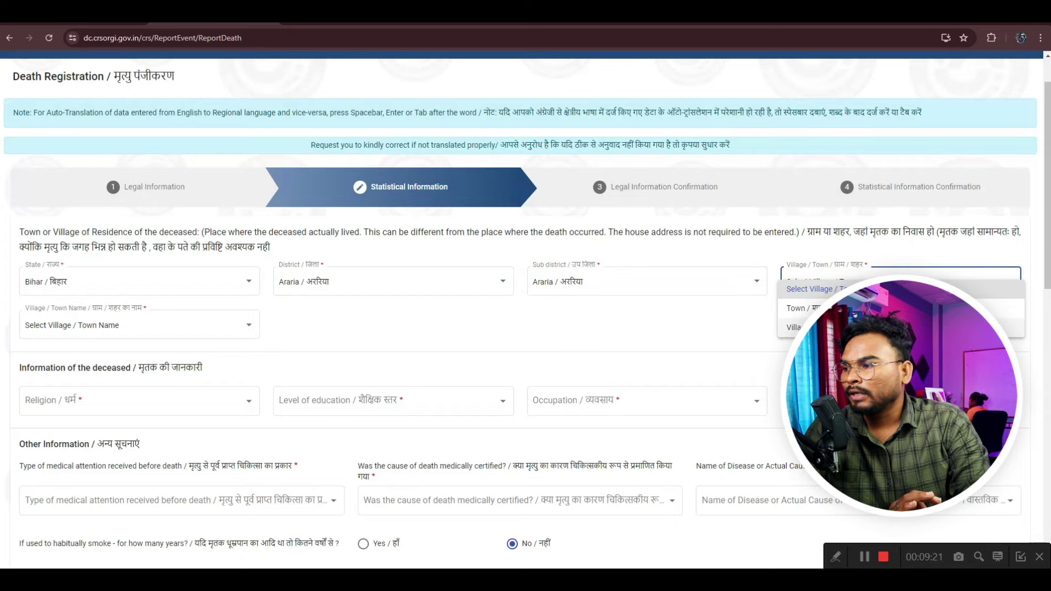
{"action": "left_click", "coordinate": [810, 303]}
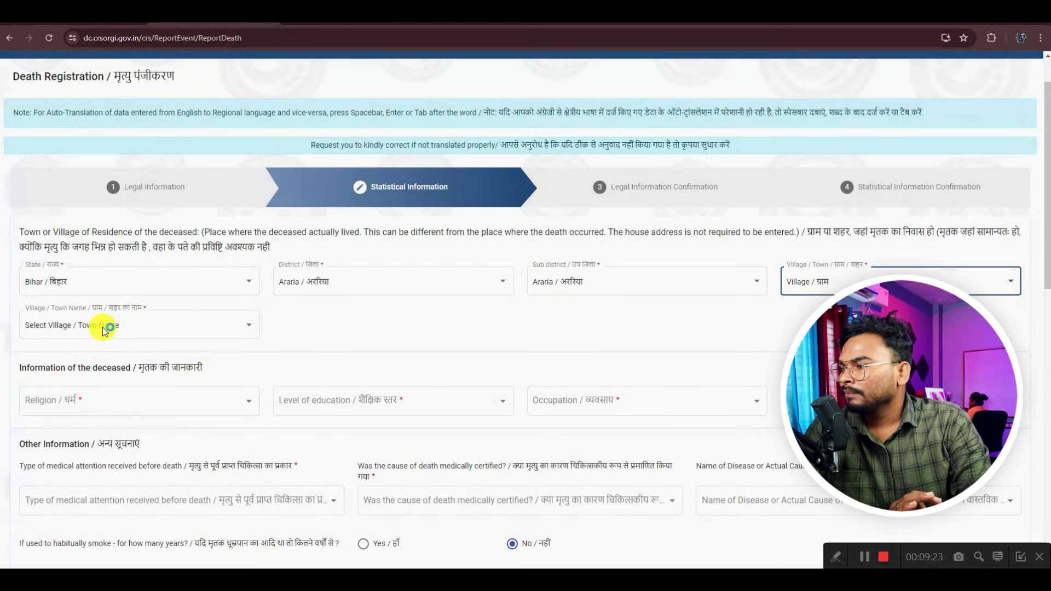
{"action": "left_click", "coordinate": [104, 329]}
{"action": "left_click", "coordinate": [82, 350]}
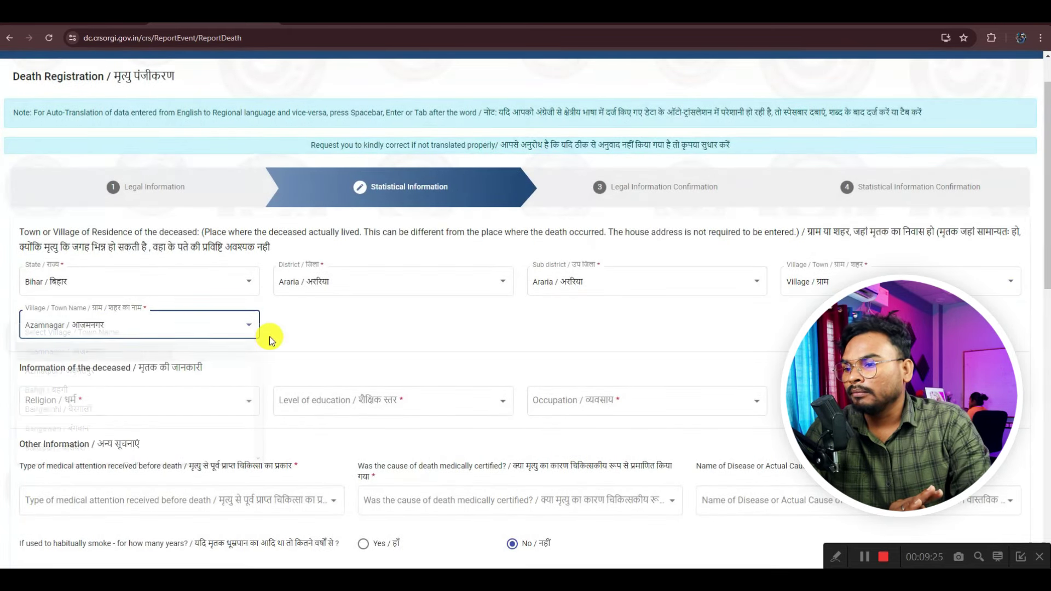
Set the deceased's religion to Hindu, level of education to Diploma/Certificate and occupation to Cultivator.
{"action": "scroll", "coordinate": [432, 321], "scroll_direction": "down", "scroll_amount": 4}
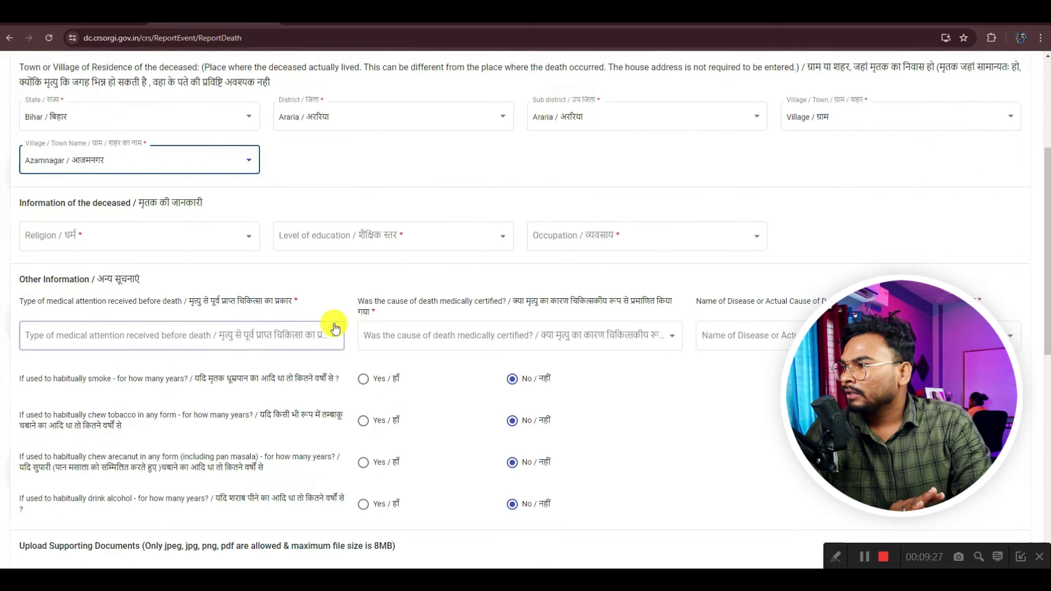
{"action": "left_click_drag", "start_coordinate": [138, 147], "coordinate": [205, 154]}
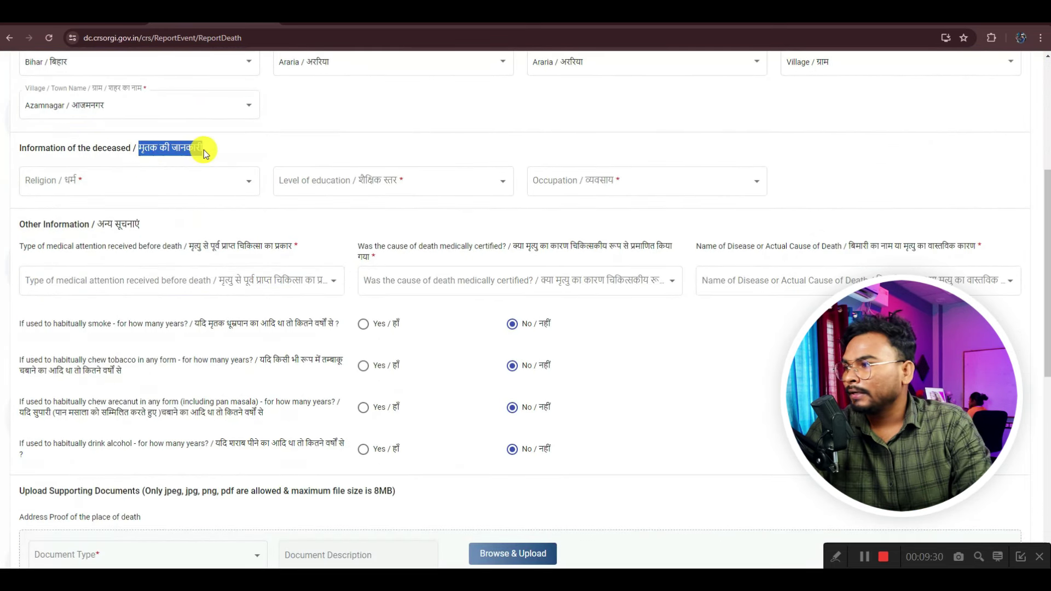
{"action": "left_click", "coordinate": [153, 189]}
{"action": "left_click", "coordinate": [64, 193]}
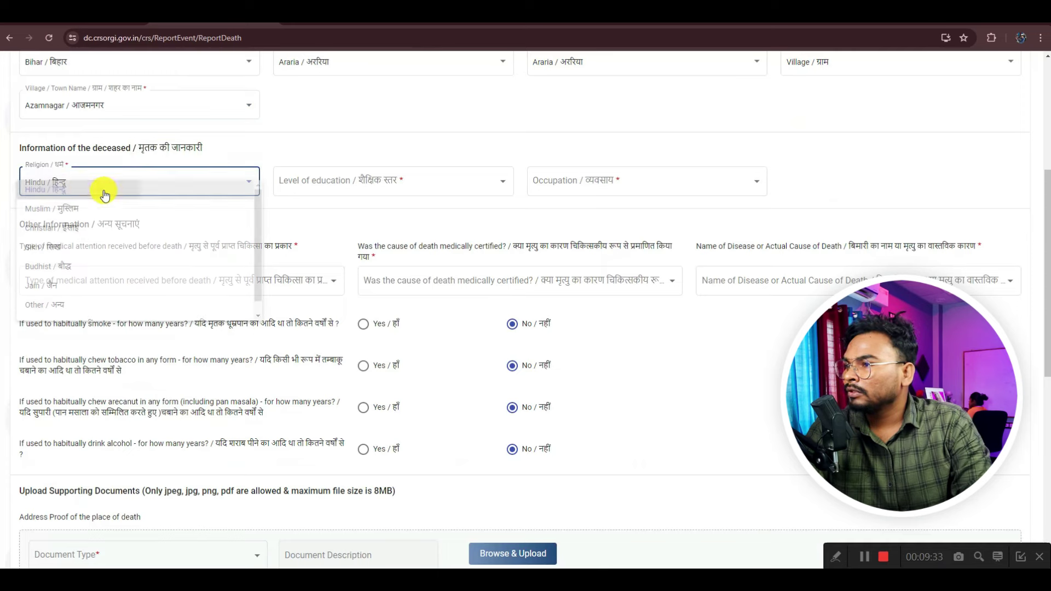
{"action": "left_click", "coordinate": [375, 182]}
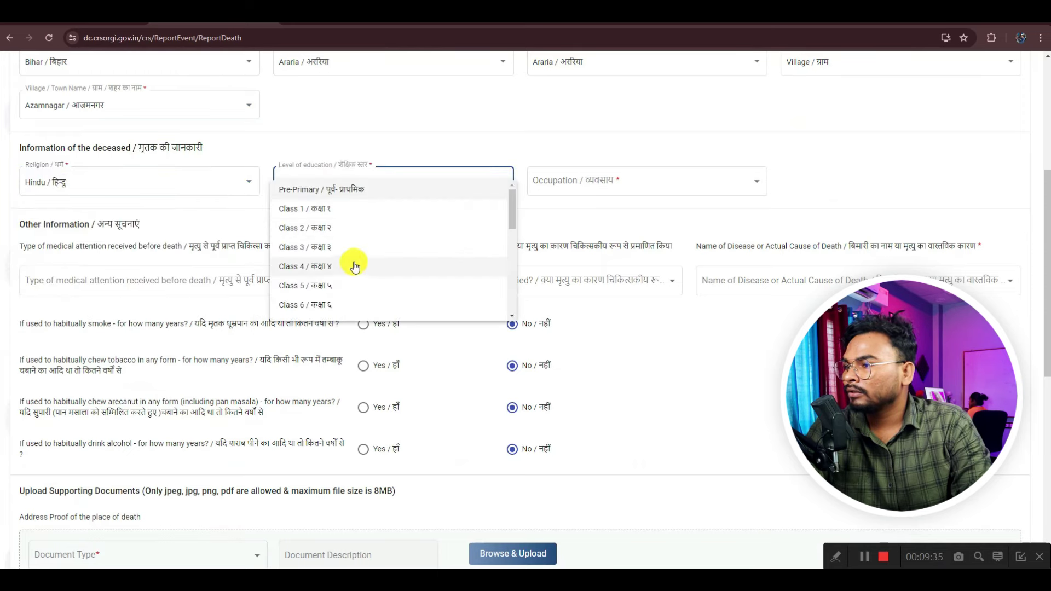
{"action": "scroll", "coordinate": [352, 266], "scroll_direction": "down", "scroll_amount": 5}
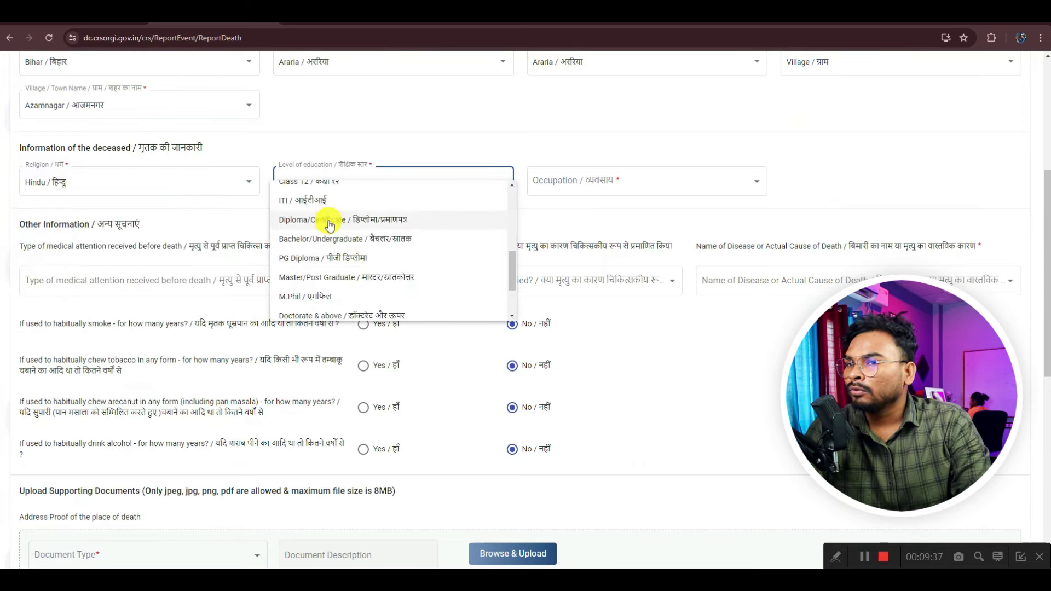
{"action": "left_click", "coordinate": [328, 219]}
{"action": "left_click", "coordinate": [587, 182]}
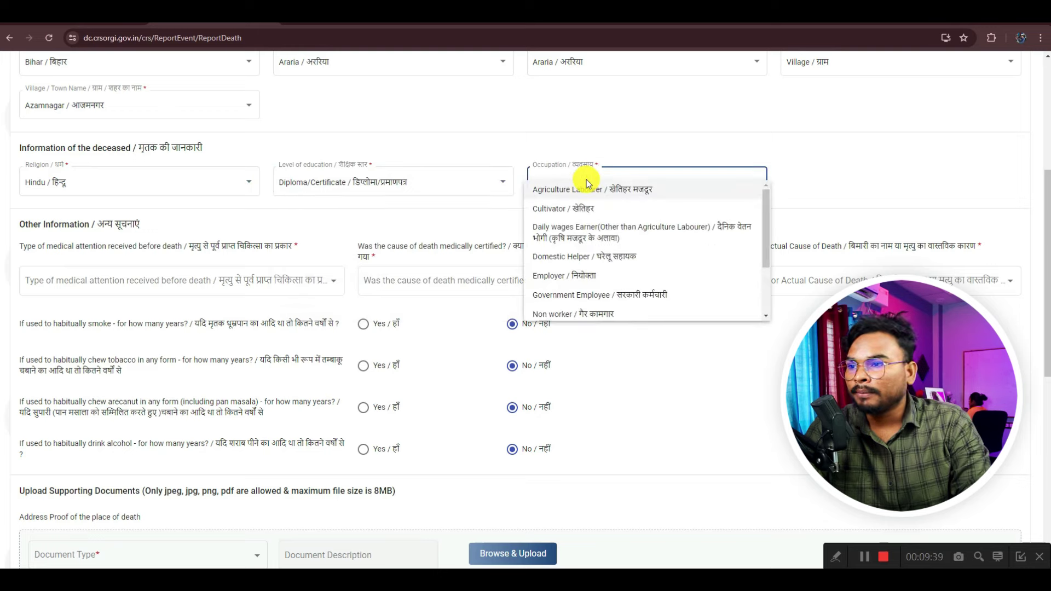
{"action": "left_click", "coordinate": [572, 210]}
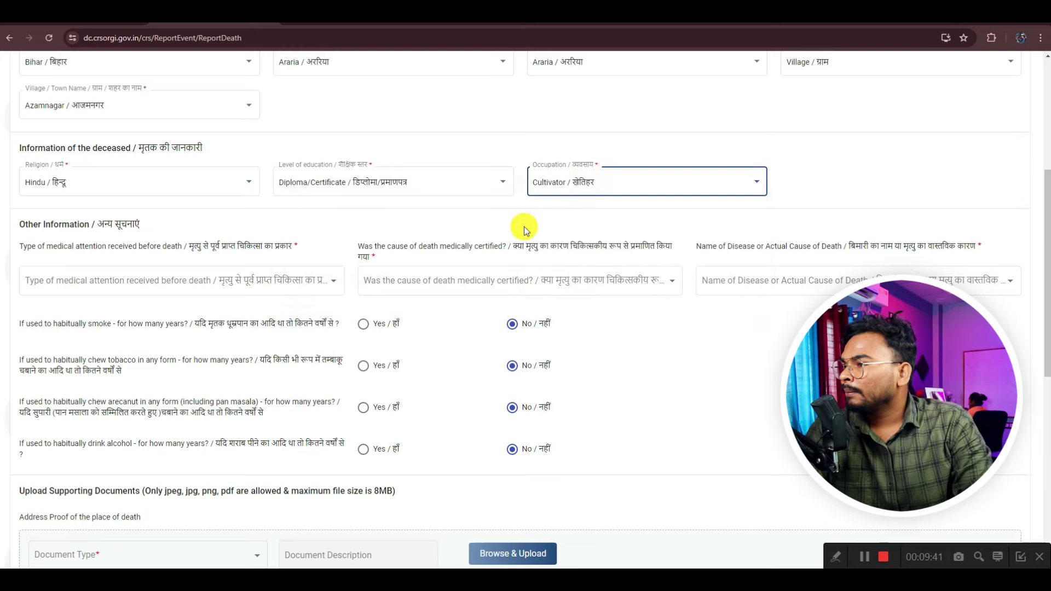
Record No medical attention before death and answer No to whether the cause of death was medically certified.
{"action": "left_click_drag", "start_coordinate": [190, 247], "coordinate": [268, 250]}
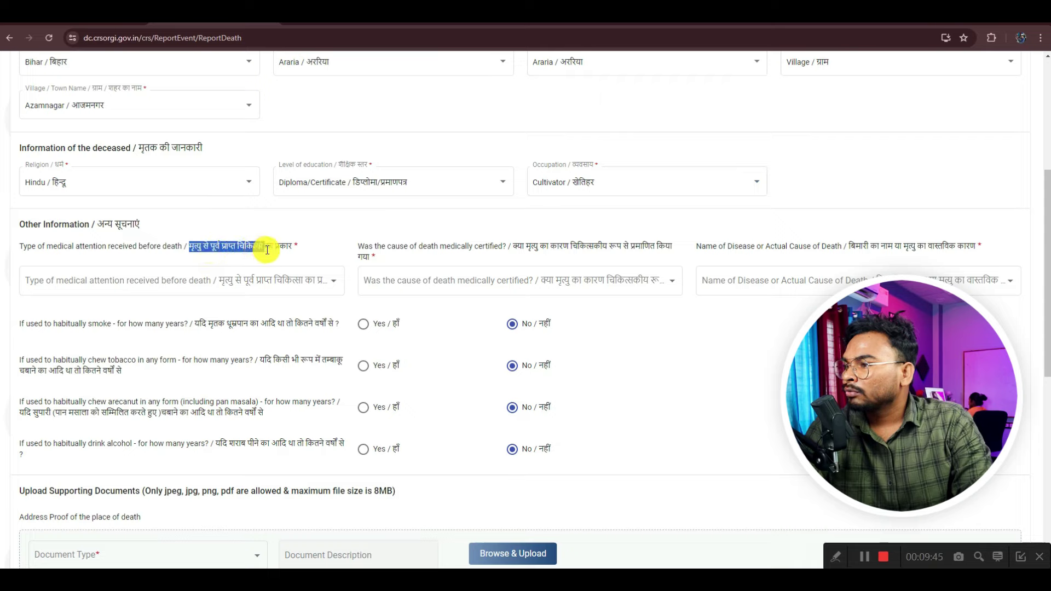
{"action": "left_click", "coordinate": [232, 277]}
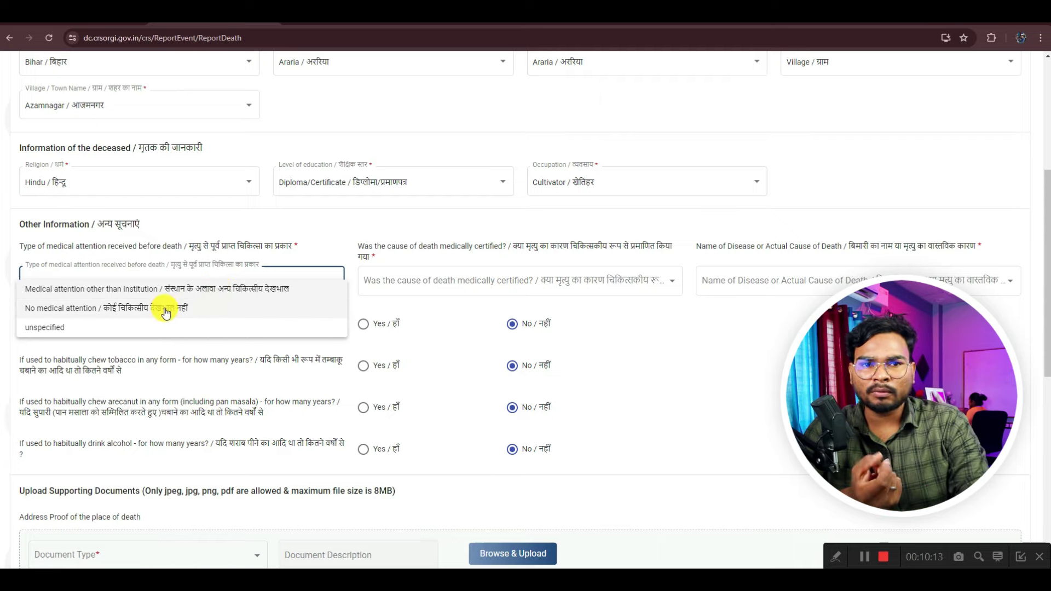
{"action": "left_click", "coordinate": [173, 311]}
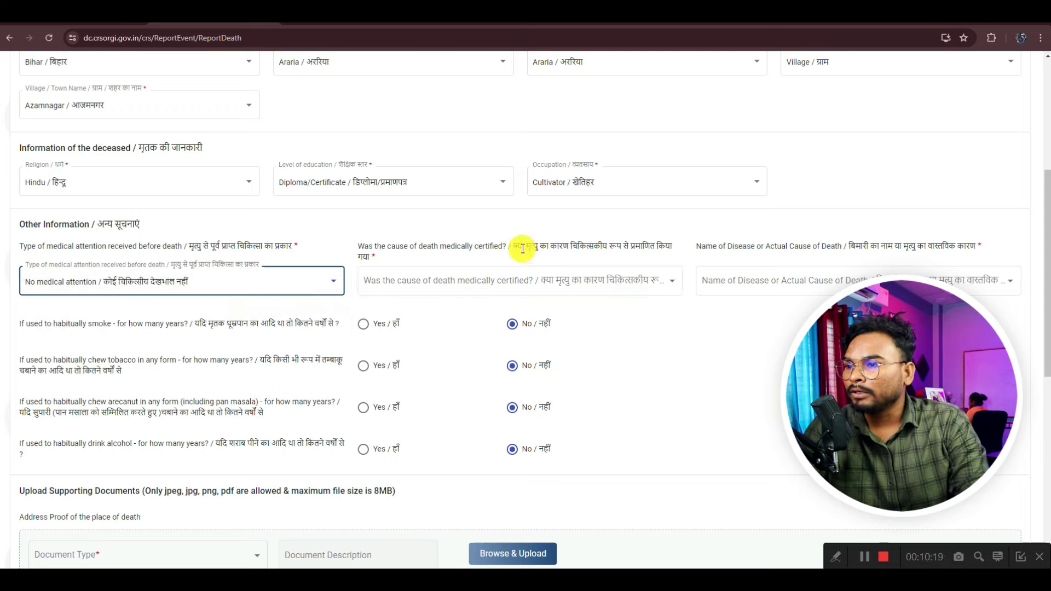
{"action": "left_click_drag", "start_coordinate": [516, 247], "coordinate": [574, 253]}
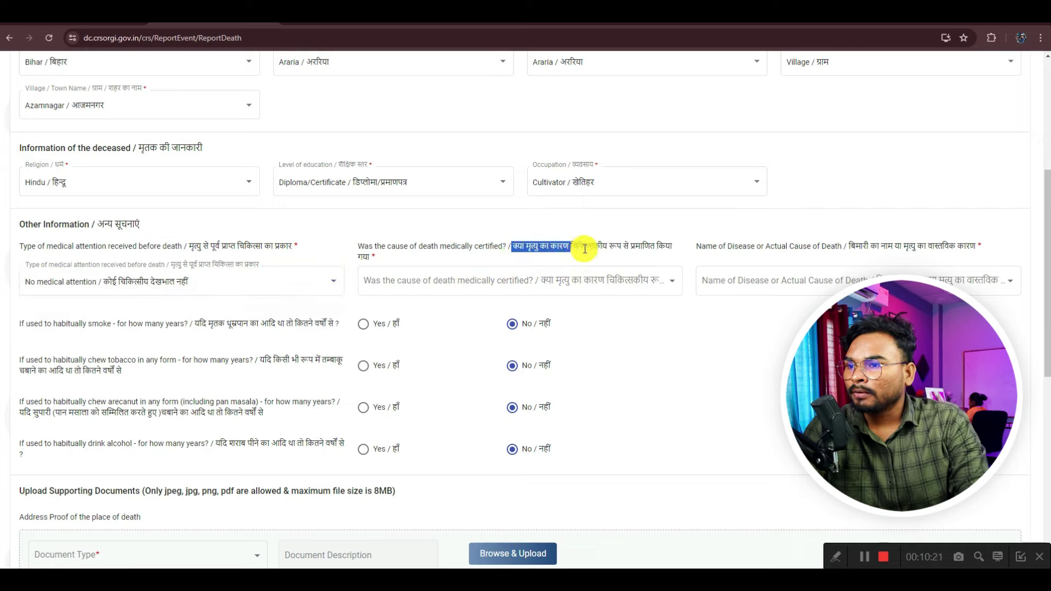
{"action": "left_click", "coordinate": [595, 279]}
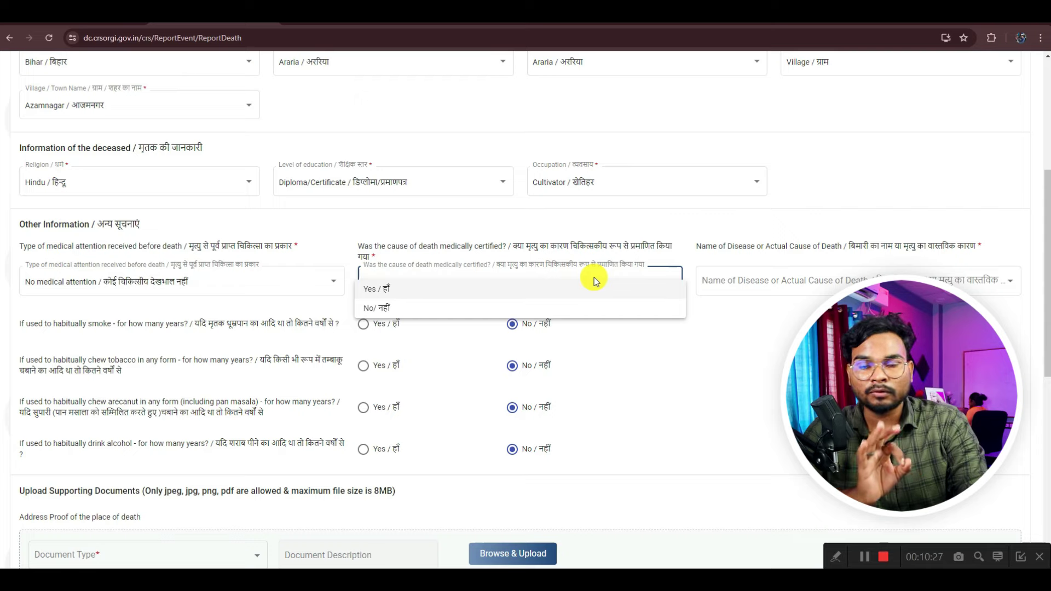
{"action": "left_click", "coordinate": [403, 306]}
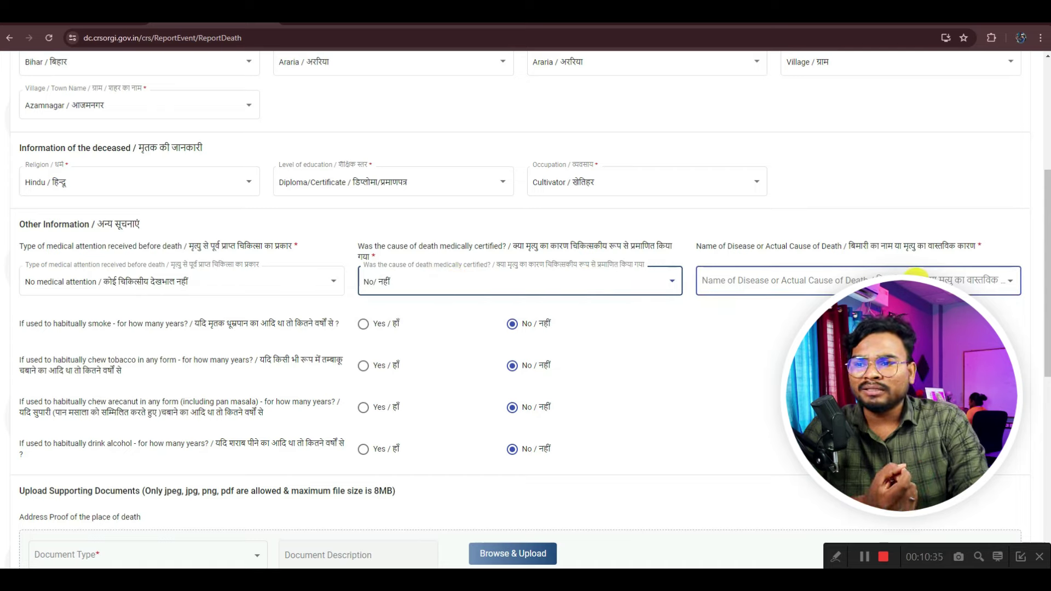
Set the name of disease or actual cause of death to Others Not Elsewhere Classified.
{"action": "left_click", "coordinate": [917, 275]}
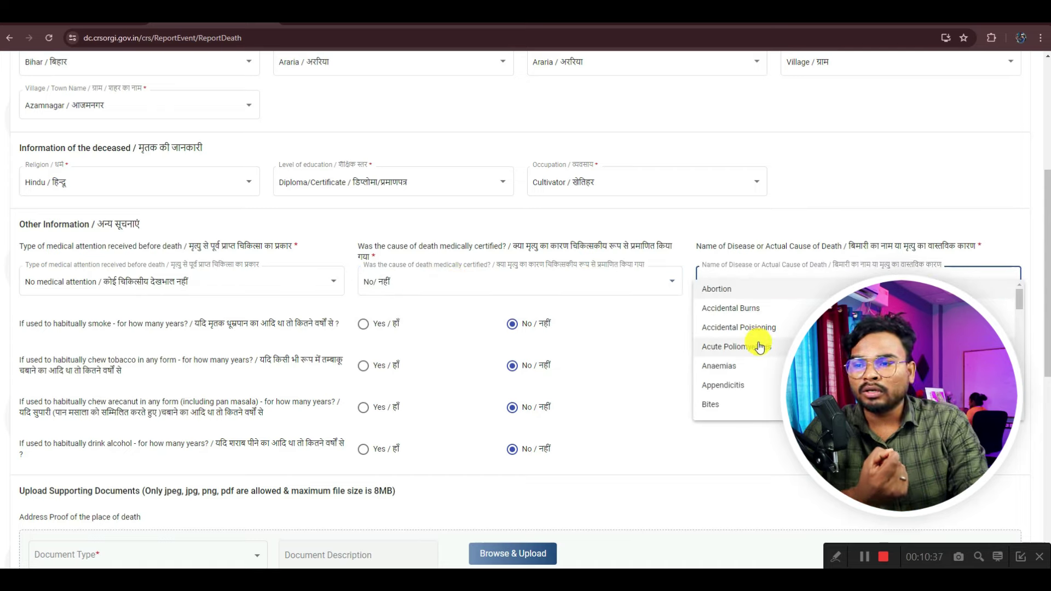
{"action": "scroll", "coordinate": [759, 346], "scroll_direction": "down", "scroll_amount": 1}
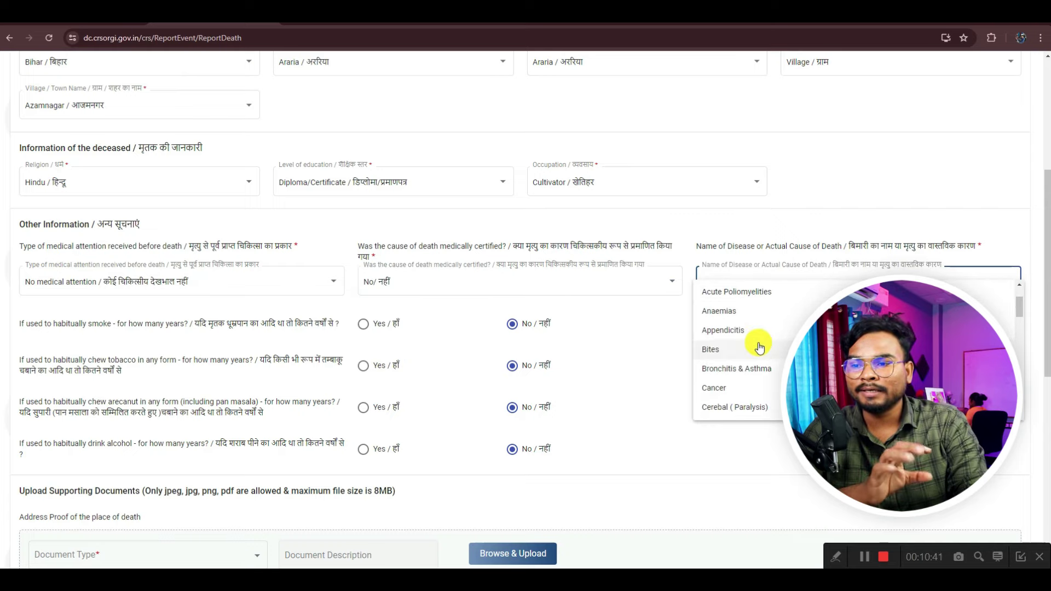
{"action": "scroll", "coordinate": [760, 346], "scroll_direction": "down", "scroll_amount": 3}
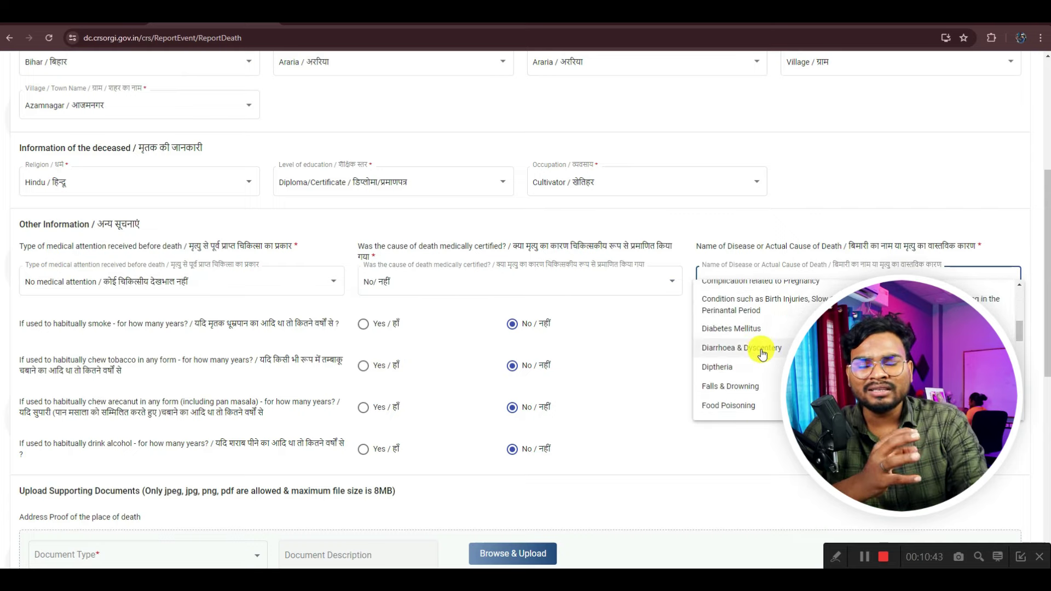
{"action": "scroll", "coordinate": [762, 354], "scroll_direction": "down", "scroll_amount": 1}
{"action": "scroll", "coordinate": [762, 355], "scroll_direction": "down", "scroll_amount": 4}
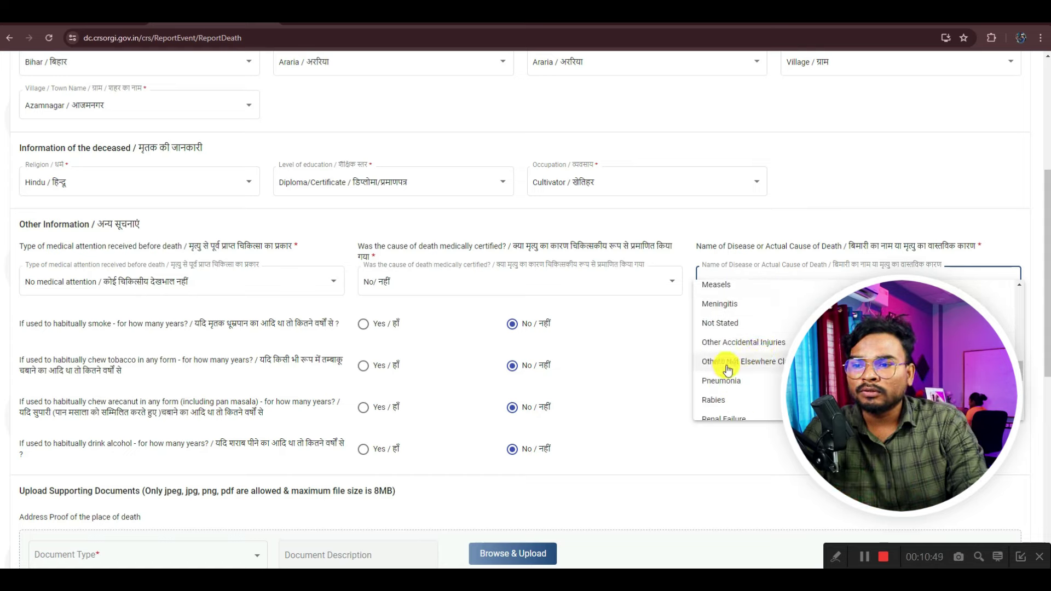
{"action": "left_click", "coordinate": [748, 363]}
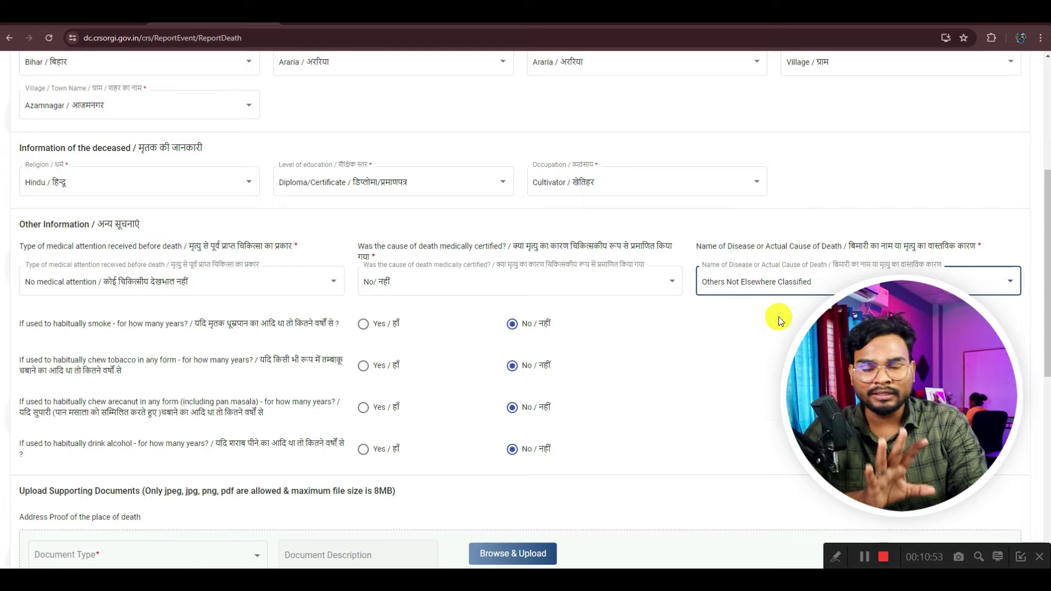
{"action": "left_click", "coordinate": [777, 284]}
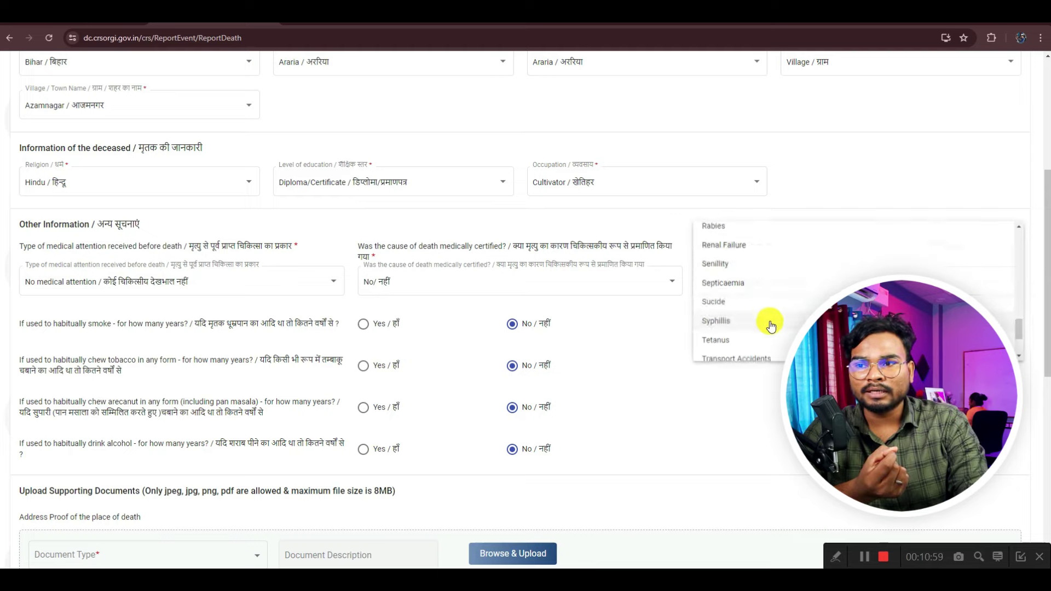
{"action": "left_click", "coordinate": [827, 184]}
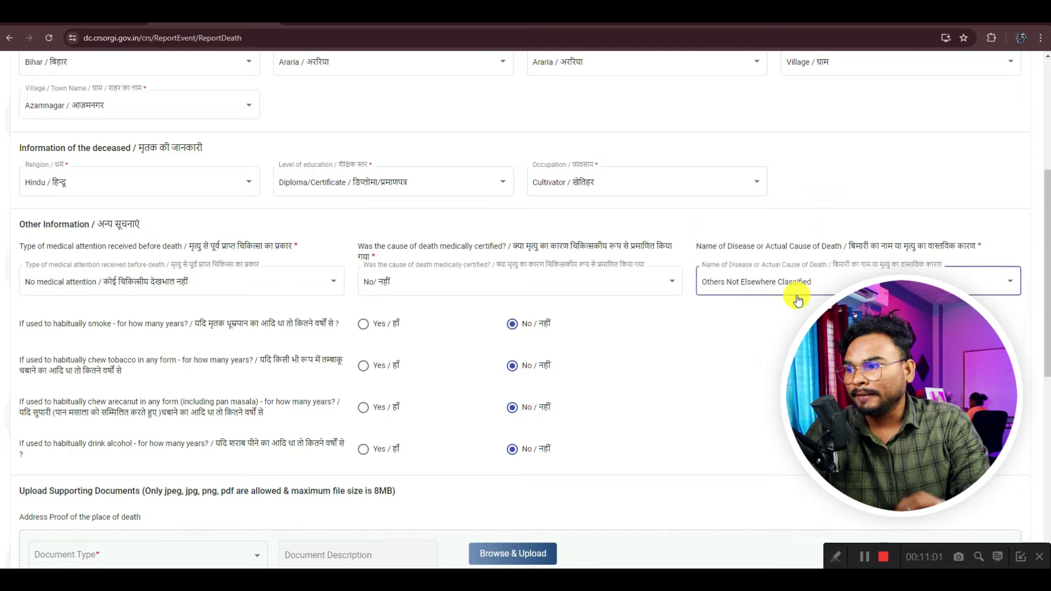
{"action": "scroll", "coordinate": [790, 303], "scroll_direction": "down", "scroll_amount": 1}
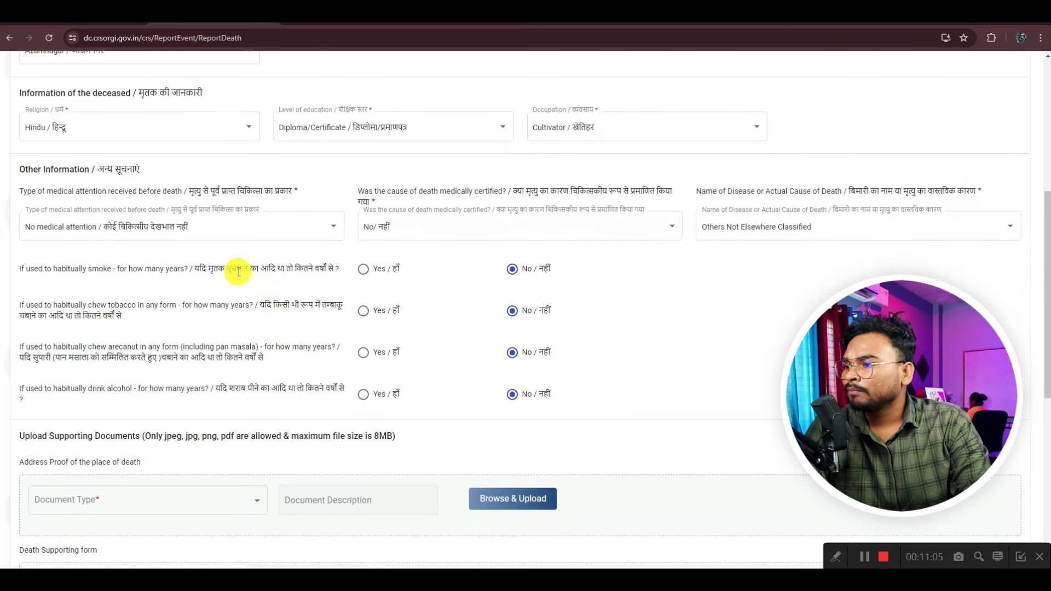
{"action": "left_click_drag", "start_coordinate": [322, 305], "coordinate": [336, 305]}
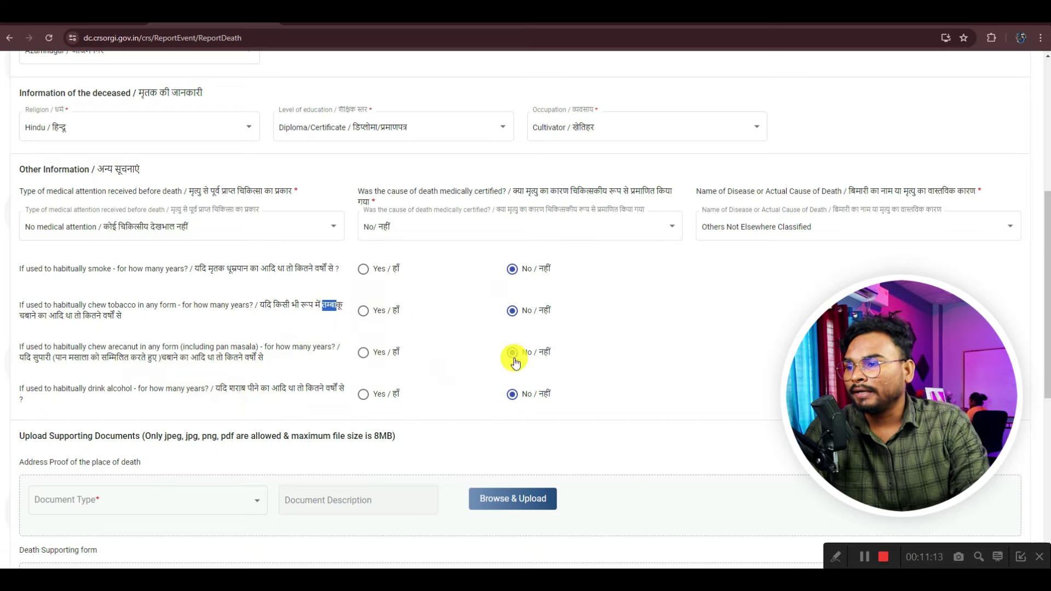
{"action": "scroll", "coordinate": [617, 375], "scroll_direction": "down", "scroll_amount": 6}
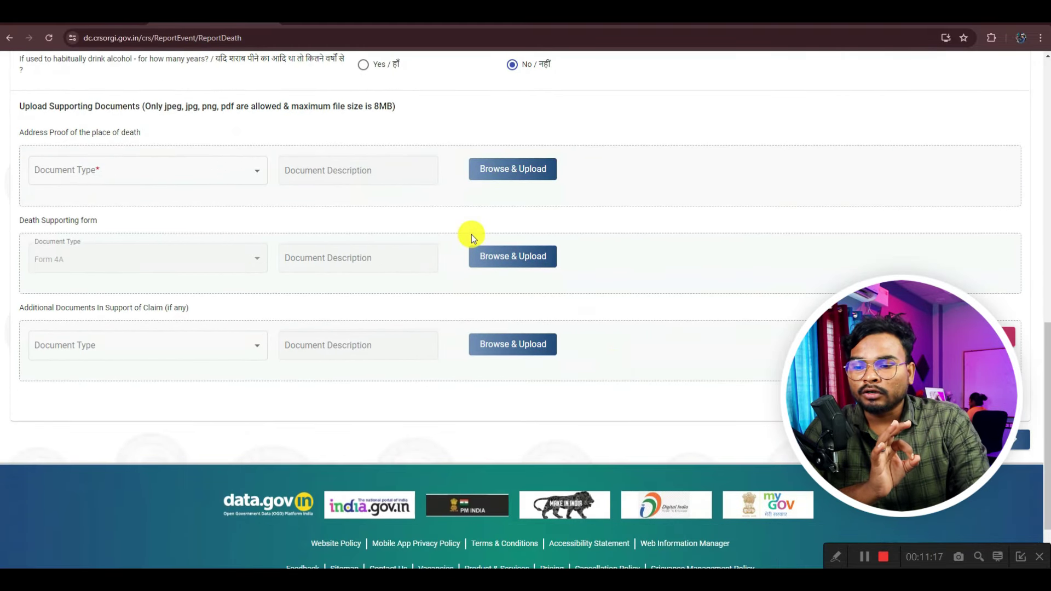
{"action": "left_click", "coordinate": [839, 555]}
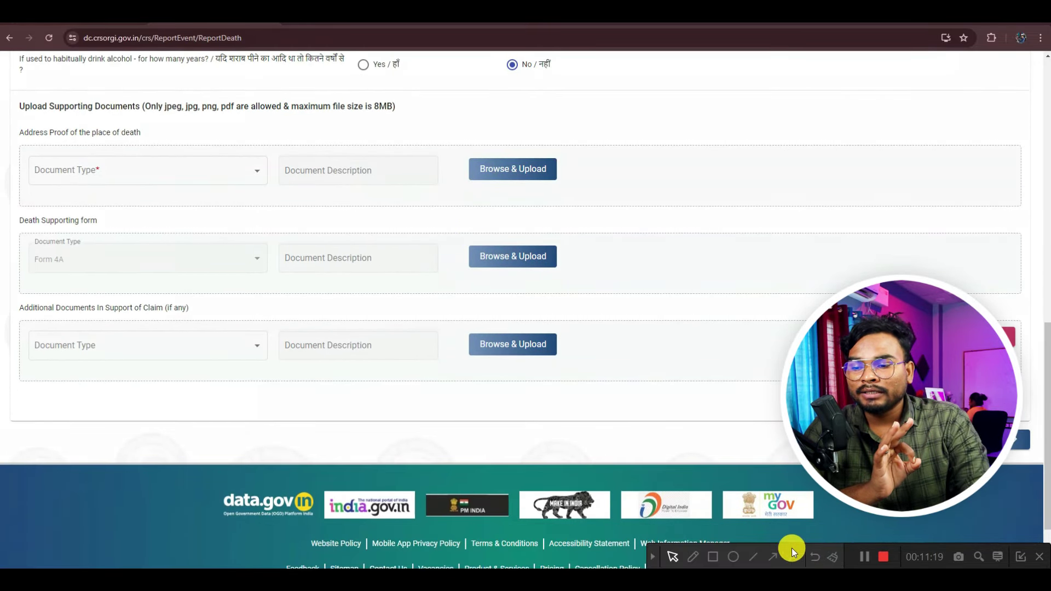
{"action": "left_click", "coordinate": [693, 556]}
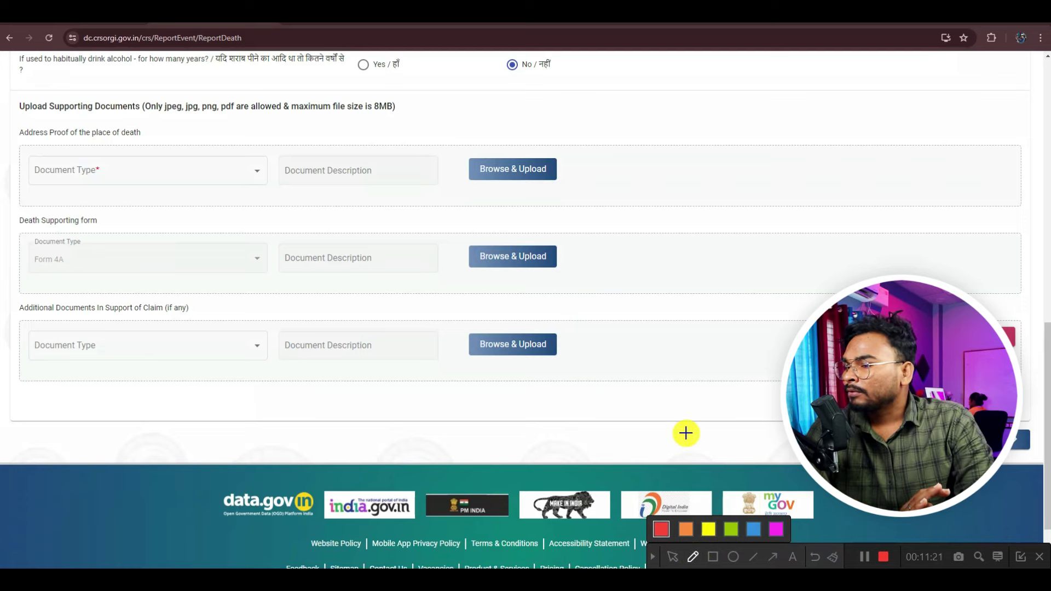
{"action": "left_click", "coordinate": [654, 556]}
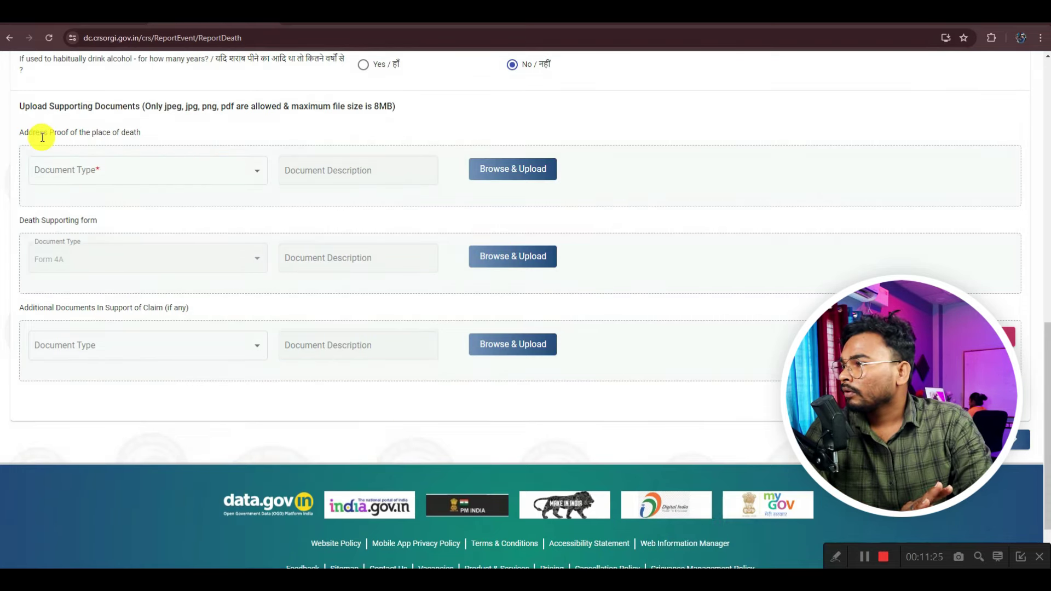
Upload Certificate 2.pdf as the address proof of the place of death, with Aadhaar as the document type.
{"action": "left_click_drag", "start_coordinate": [20, 132], "coordinate": [73, 134]}
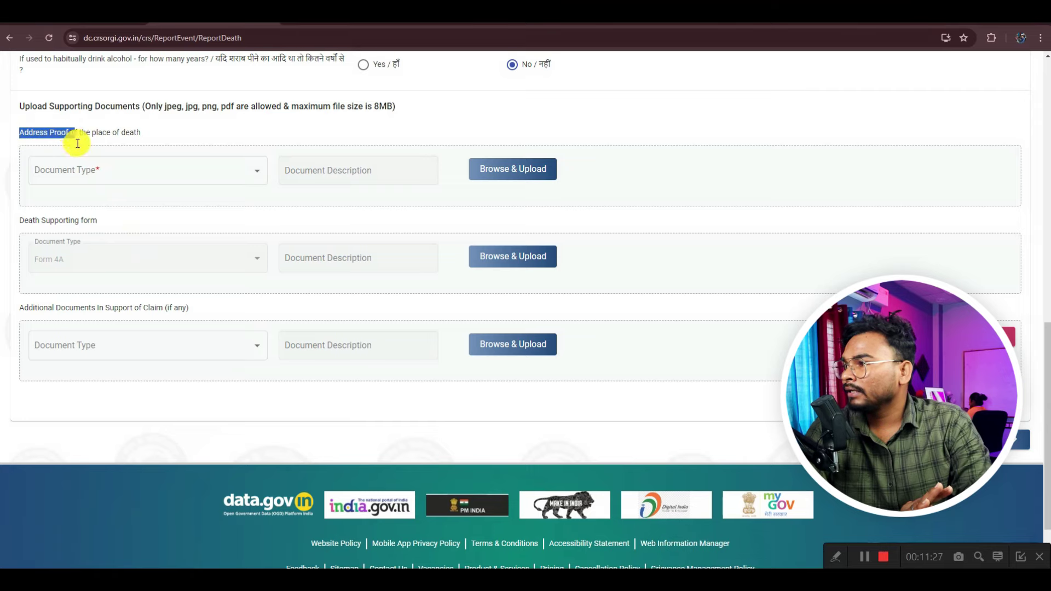
{"action": "left_click", "coordinate": [94, 171]}
{"action": "scroll", "coordinate": [92, 211], "scroll_direction": "down", "scroll_amount": 1}
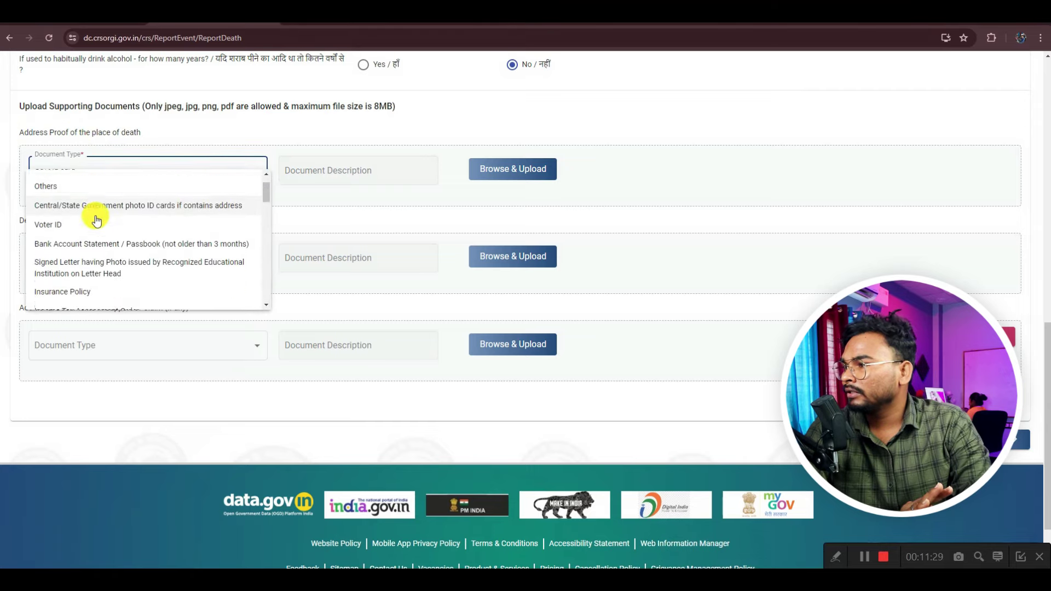
{"action": "scroll", "coordinate": [96, 220], "scroll_direction": "down", "scroll_amount": 4}
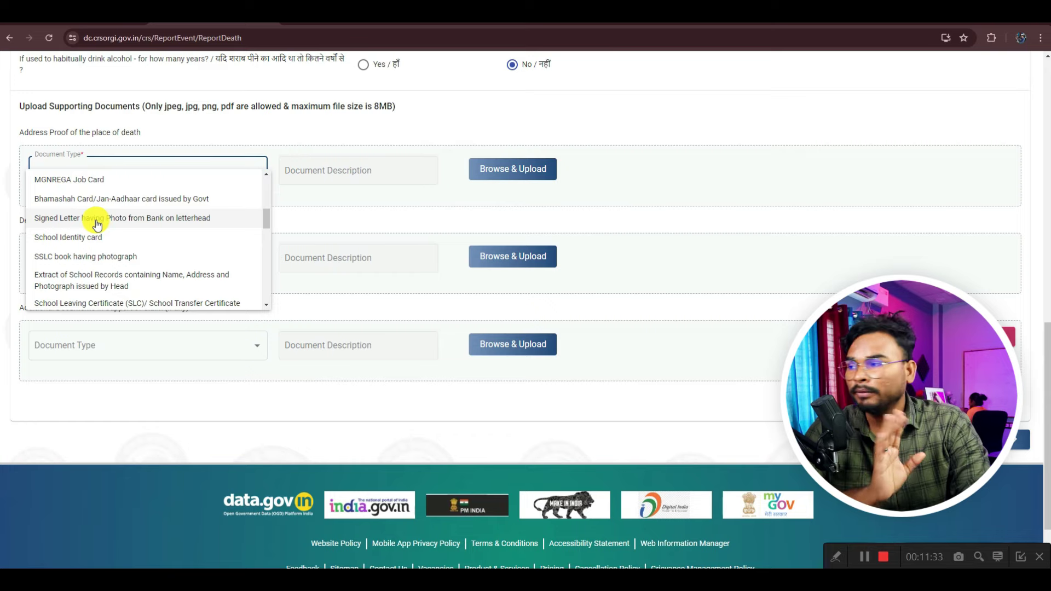
{"action": "scroll", "coordinate": [96, 225], "scroll_direction": "down", "scroll_amount": 3}
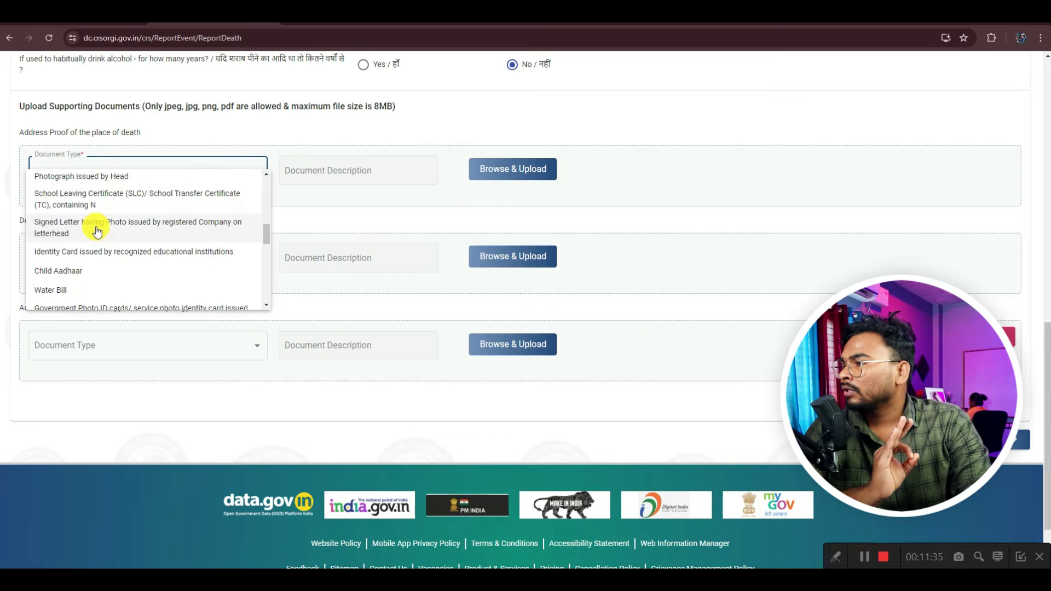
{"action": "scroll", "coordinate": [83, 241], "scroll_direction": "down", "scroll_amount": 4}
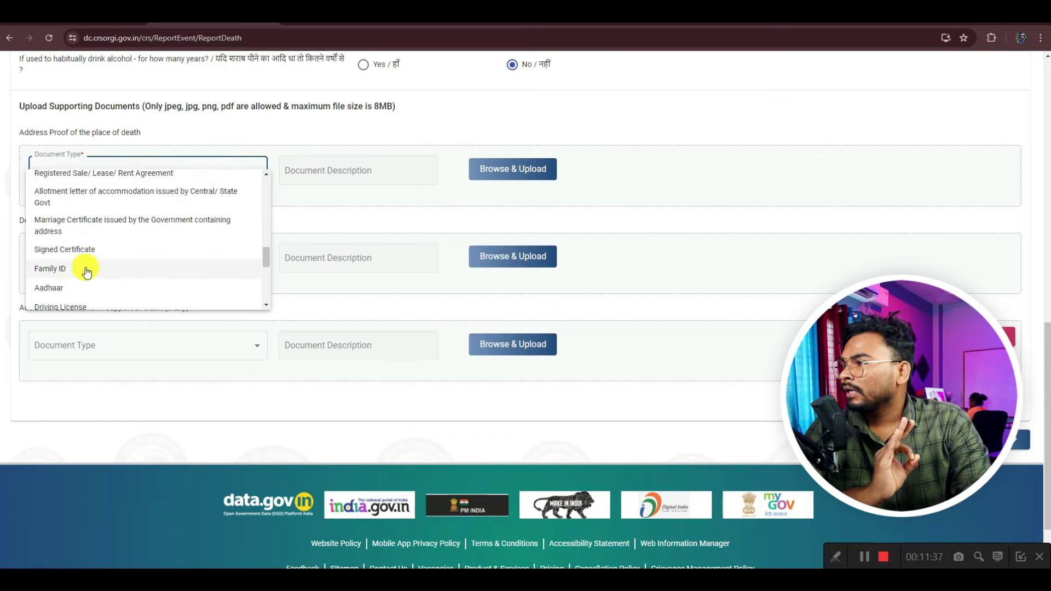
{"action": "left_click", "coordinate": [72, 284]}
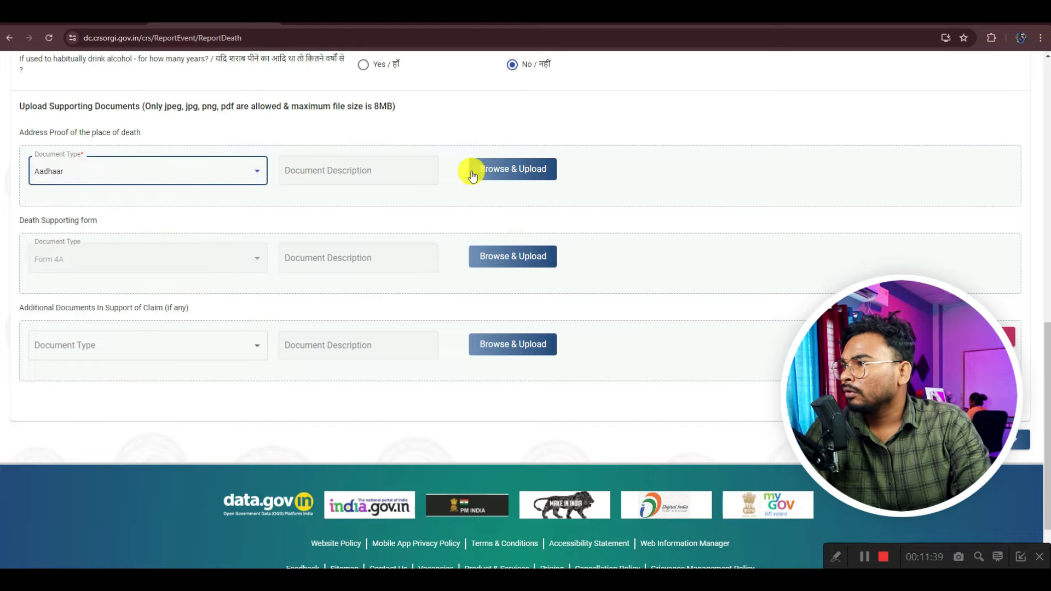
{"action": "left_click", "coordinate": [493, 169]}
{"action": "double_click", "coordinate": [127, 120]}
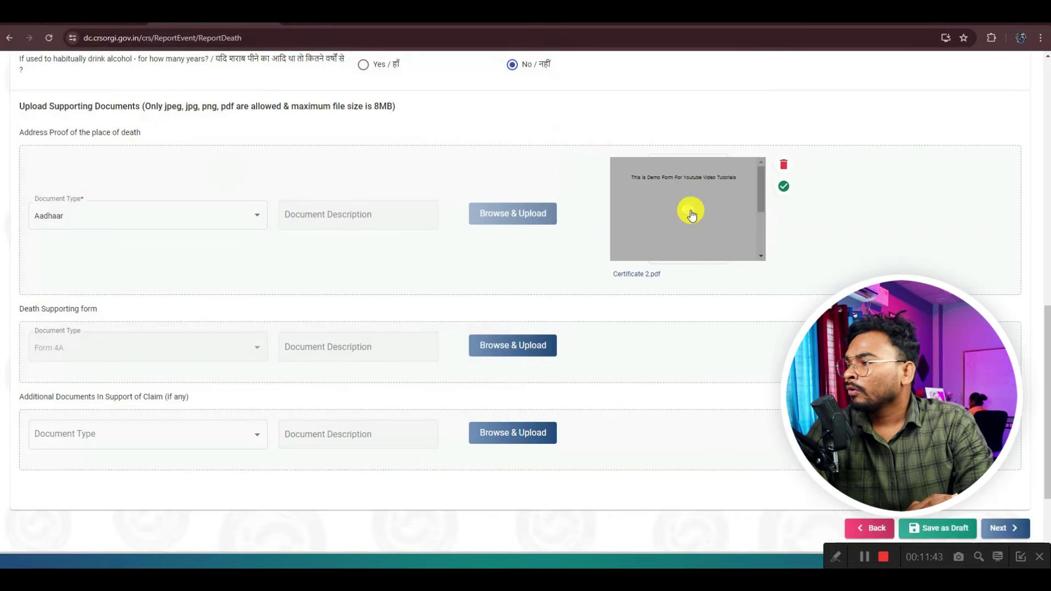
Examine the Form 4A death supporting form section alongside the medical attention, certification and cause of death answers.
{"action": "scroll", "coordinate": [373, 277], "scroll_direction": "down", "scroll_amount": 2}
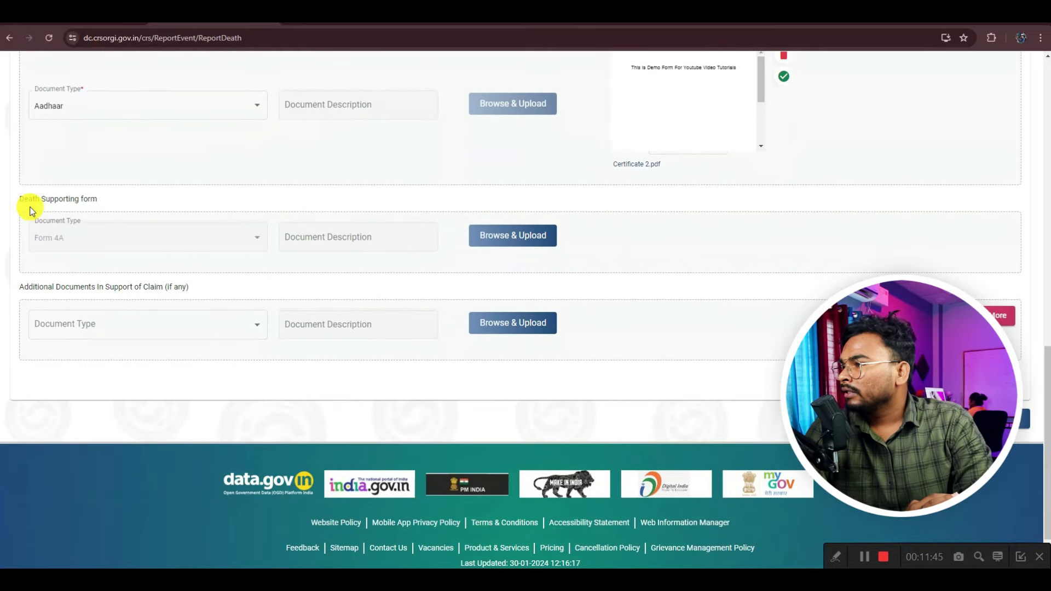
{"action": "left_click_drag", "start_coordinate": [21, 199], "coordinate": [94, 198]}
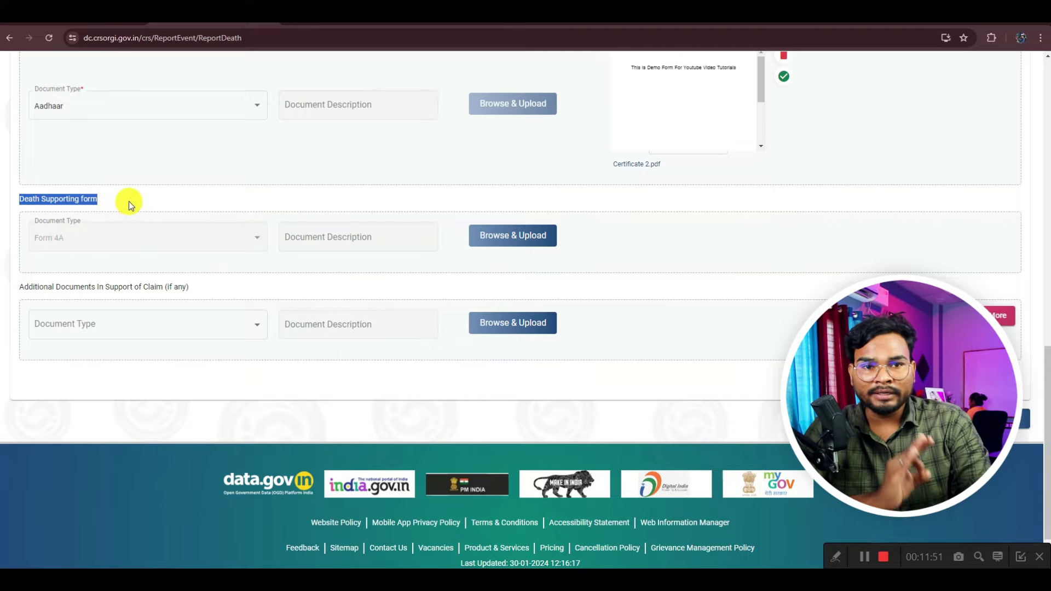
{"action": "scroll", "coordinate": [113, 199], "scroll_direction": "up", "scroll_amount": 3}
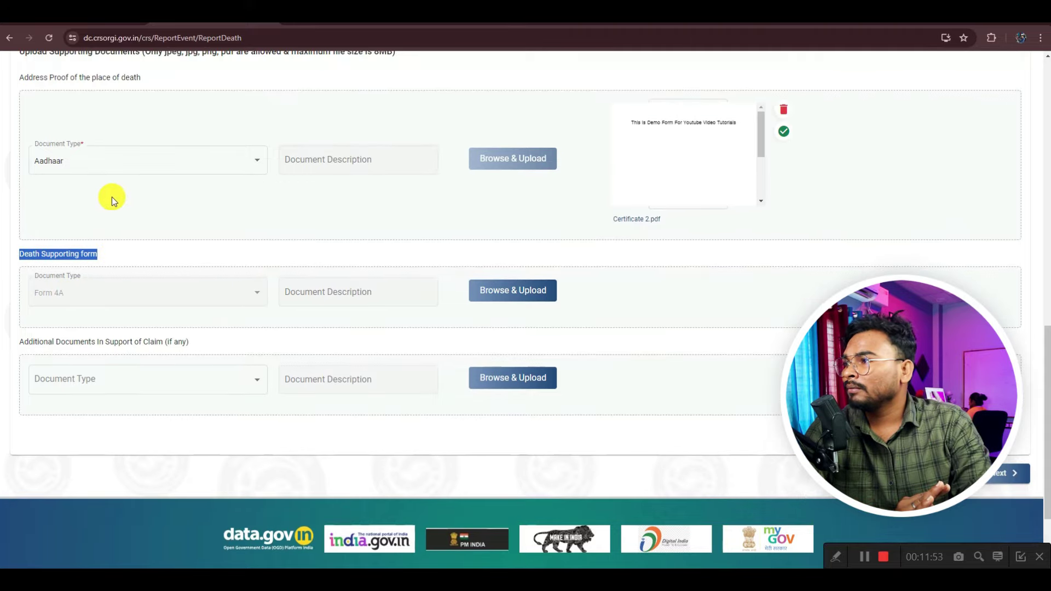
{"action": "scroll", "coordinate": [379, 227], "scroll_direction": "up", "scroll_amount": 4}
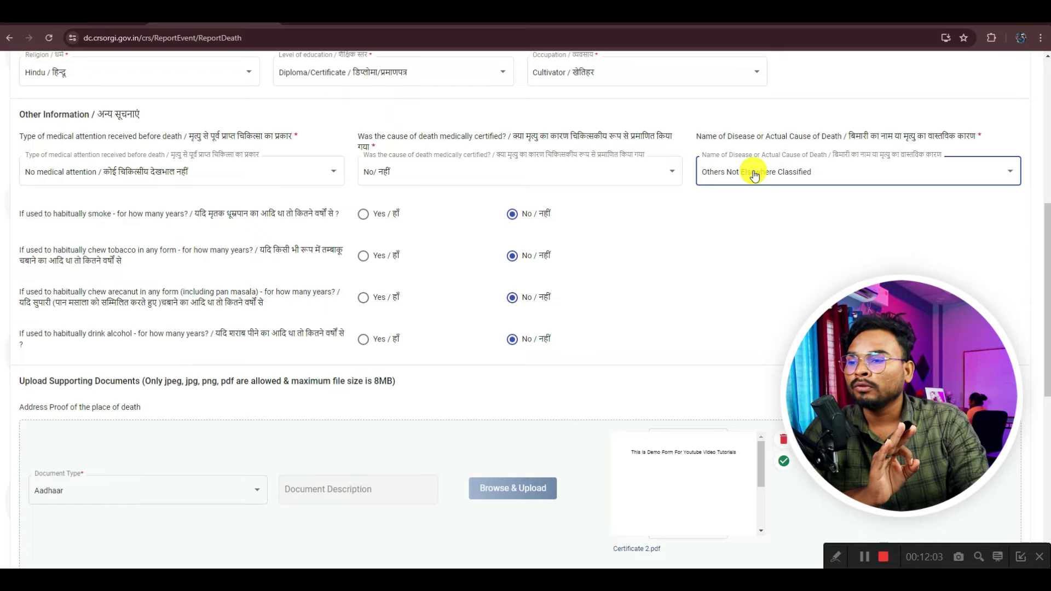
{"action": "scroll", "coordinate": [676, 250], "scroll_direction": "down", "scroll_amount": 5}
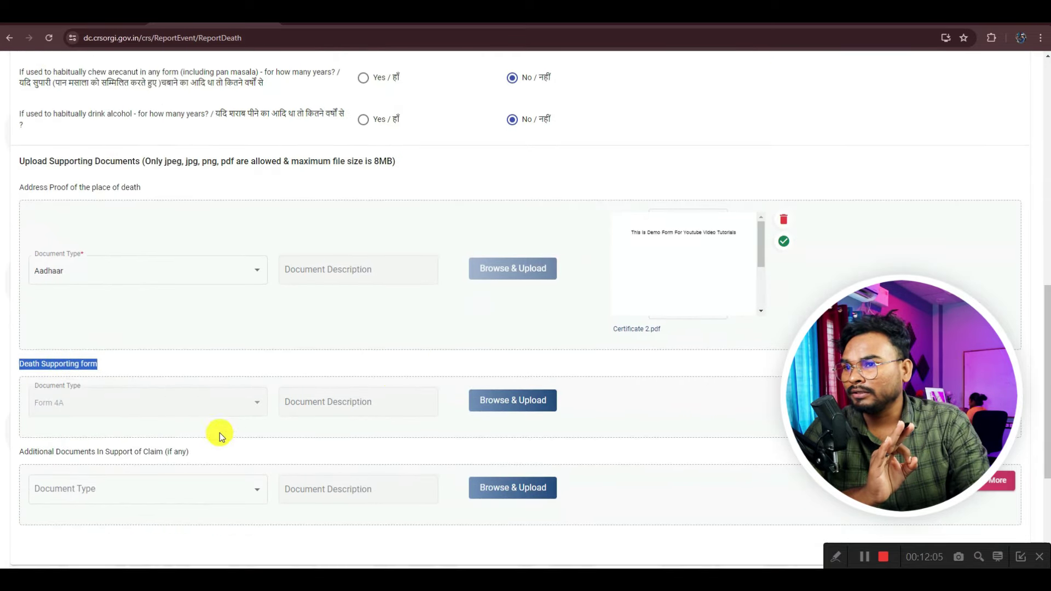
{"action": "scroll", "coordinate": [586, 300], "scroll_direction": "up", "scroll_amount": 6}
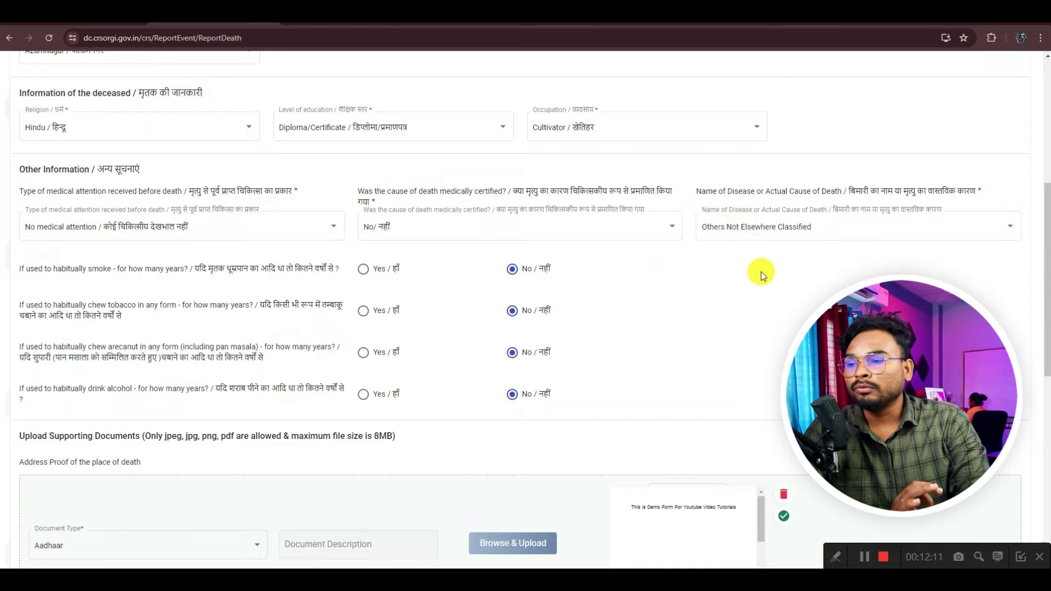
{"action": "scroll", "coordinate": [761, 272], "scroll_direction": "down", "scroll_amount": 3}
{"action": "scroll", "coordinate": [761, 272], "scroll_direction": "down", "scroll_amount": 3}
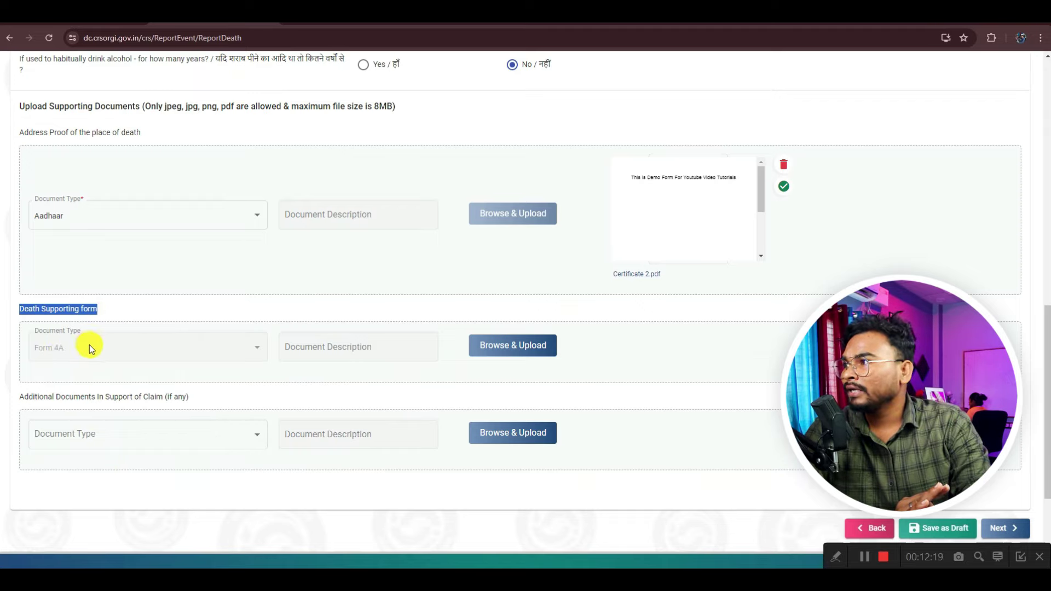
Switch to the Birth Death Registration New Portal article, open its form download, and examine Form No. 4A and its cause of death section.
{"action": "left_click", "coordinate": [105, 25]}
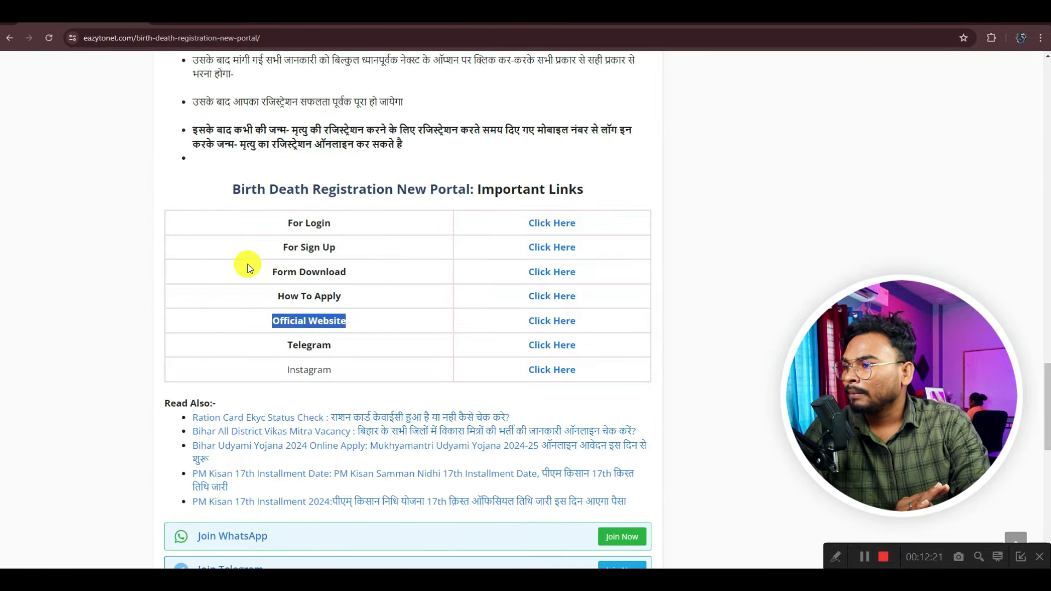
{"action": "left_click_drag", "start_coordinate": [275, 274], "coordinate": [341, 271]}
{"action": "left_click", "coordinate": [548, 271]}
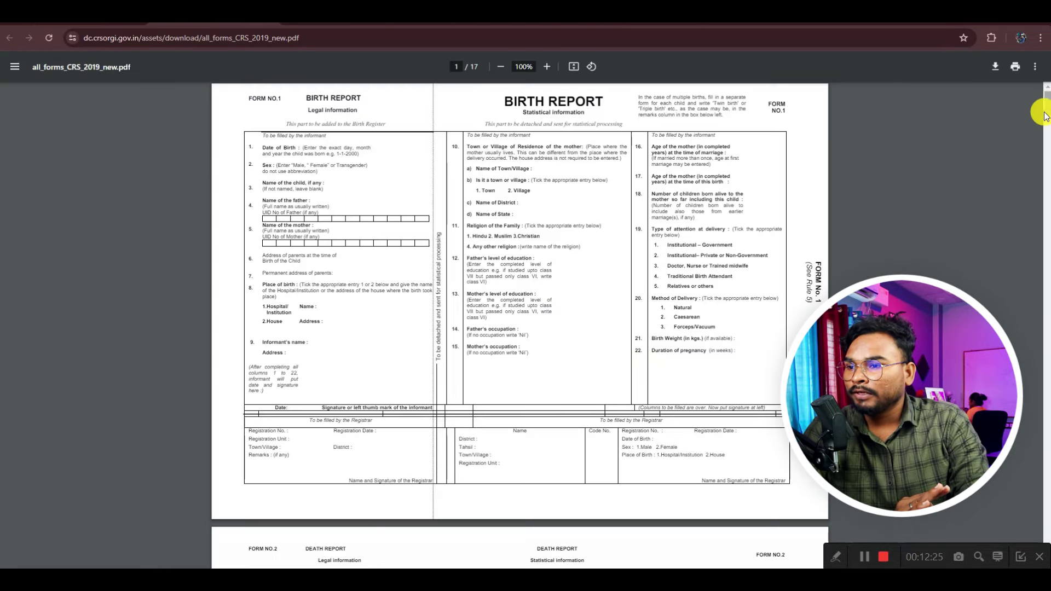
{"action": "left_click_drag", "start_coordinate": [1045, 115], "coordinate": [1017, 262]}
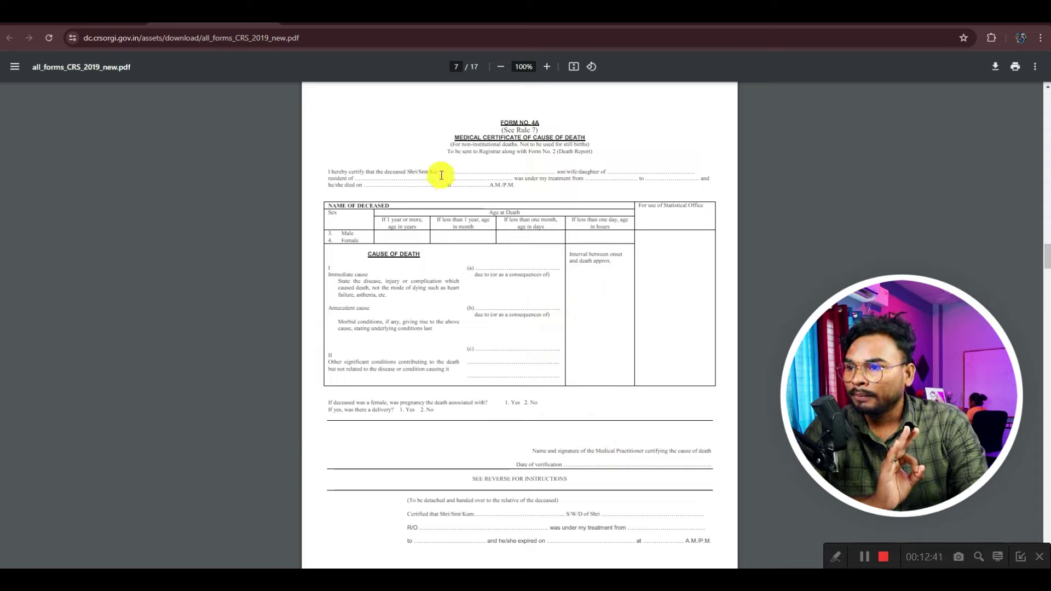
{"action": "left_click_drag", "start_coordinate": [368, 256], "coordinate": [420, 255]}
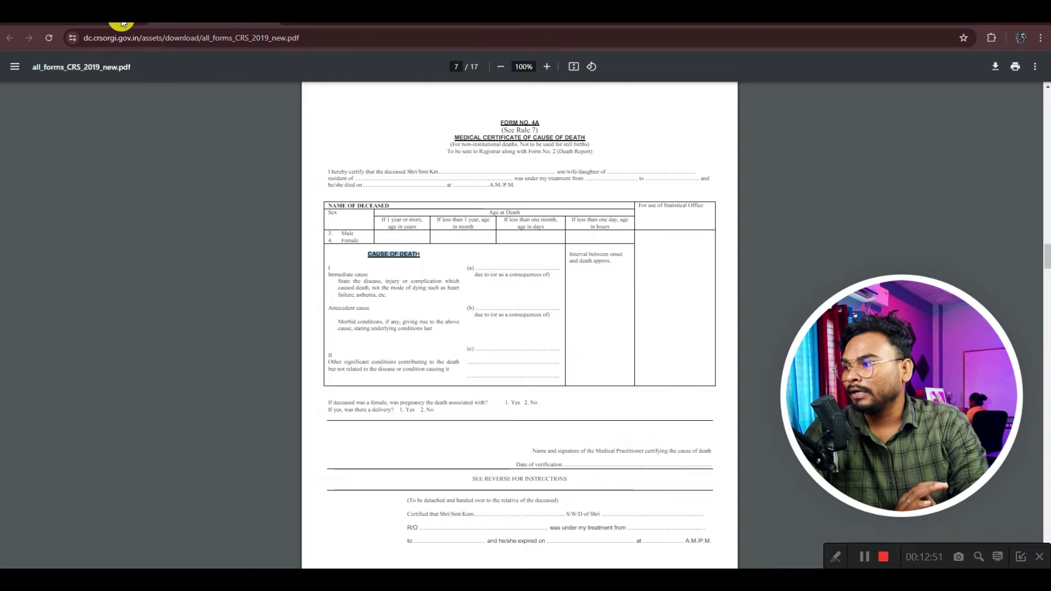
Return to the death registration form and examine the document types offered for additional documents in support of the claim.
{"action": "left_click", "coordinate": [329, 22]}
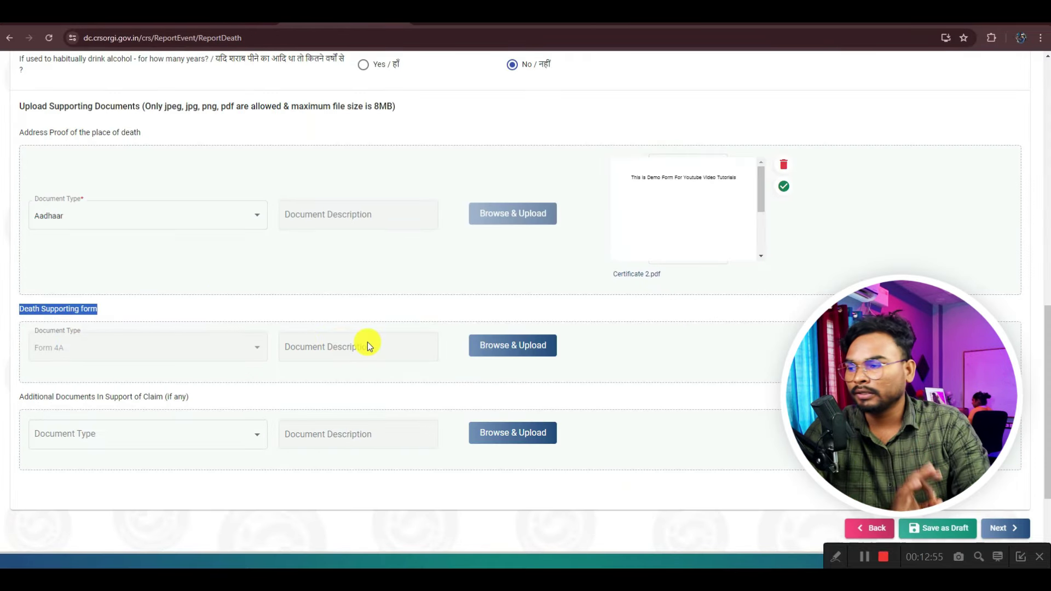
{"action": "scroll", "coordinate": [356, 348], "scroll_direction": "down", "scroll_amount": 1}
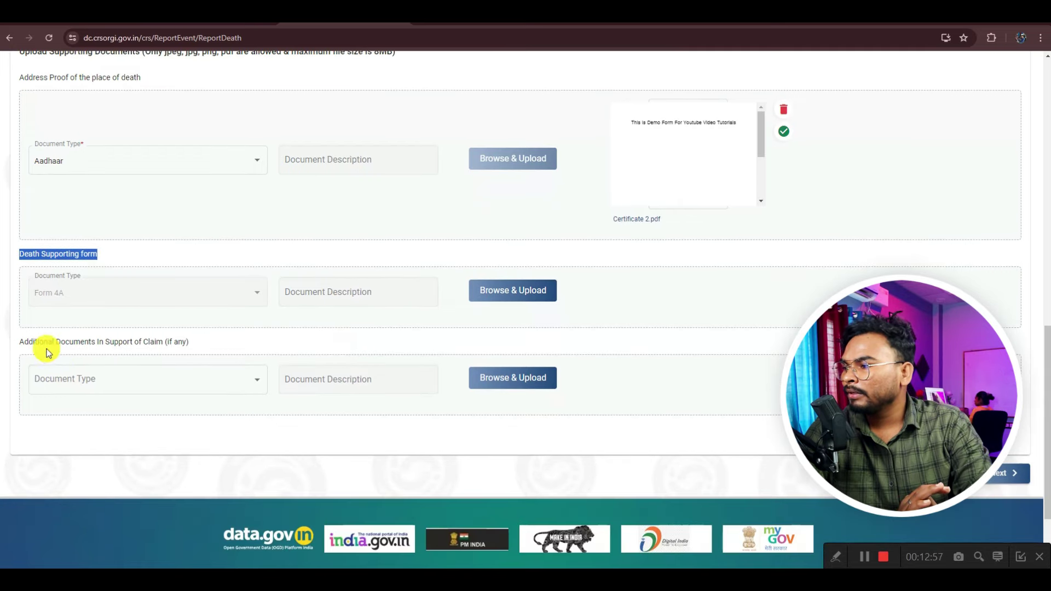
{"action": "left_click_drag", "start_coordinate": [18, 341], "coordinate": [134, 340]}
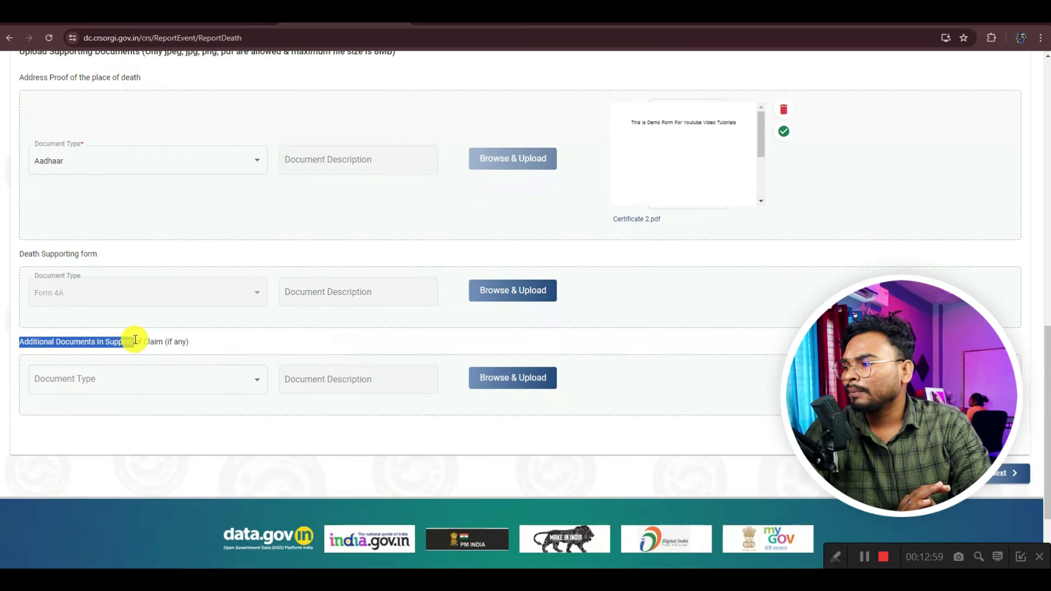
{"action": "left_click", "coordinate": [127, 380]}
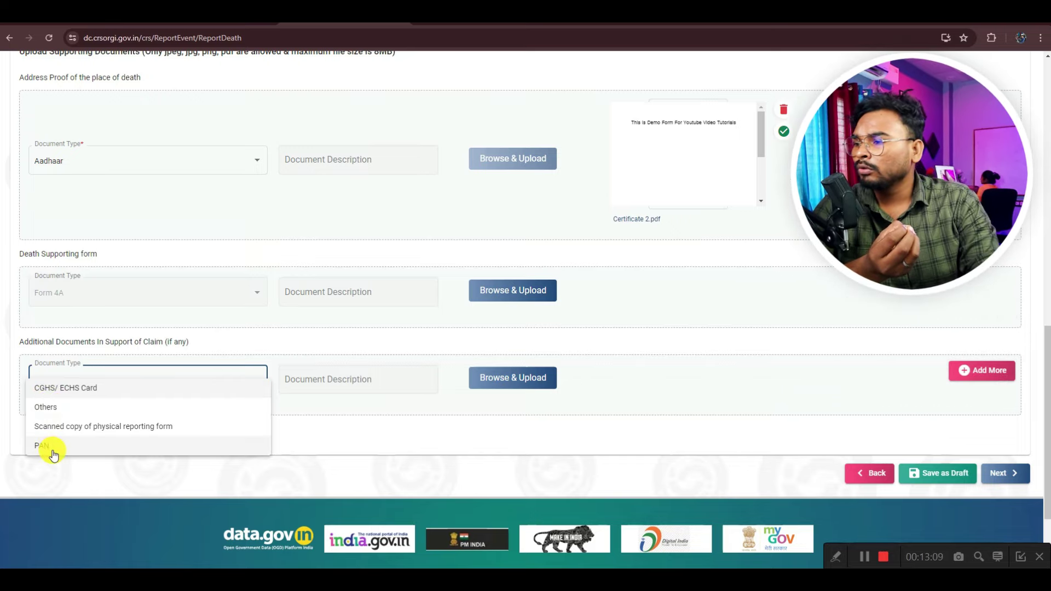
{"action": "left_click", "coordinate": [593, 338]}
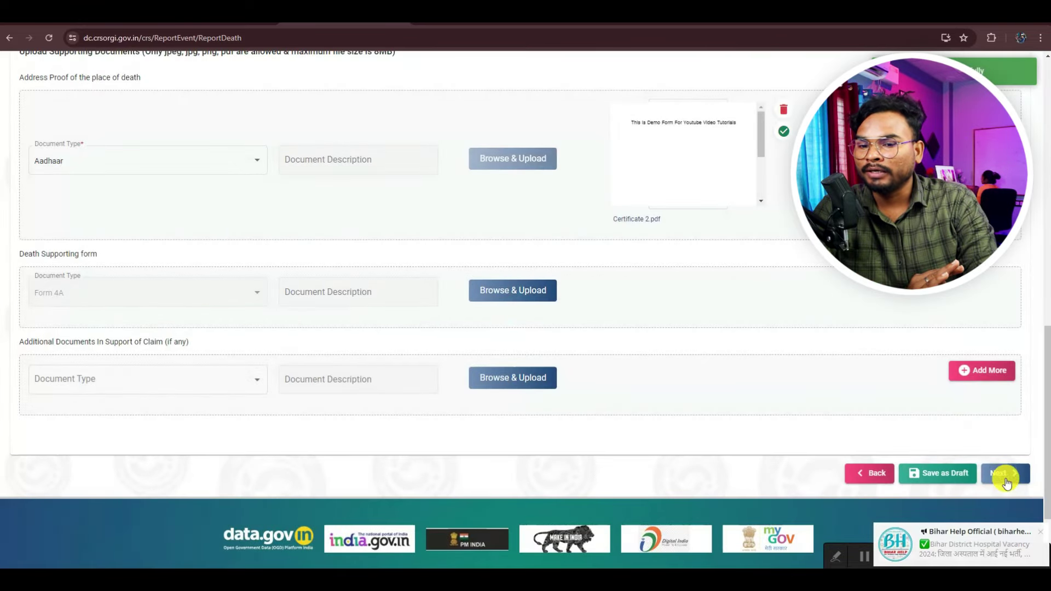
Submit the statistical information page, review the legal information confirmation, and continue to the statistical information confirmation.
{"action": "left_click", "coordinate": [1005, 474]}
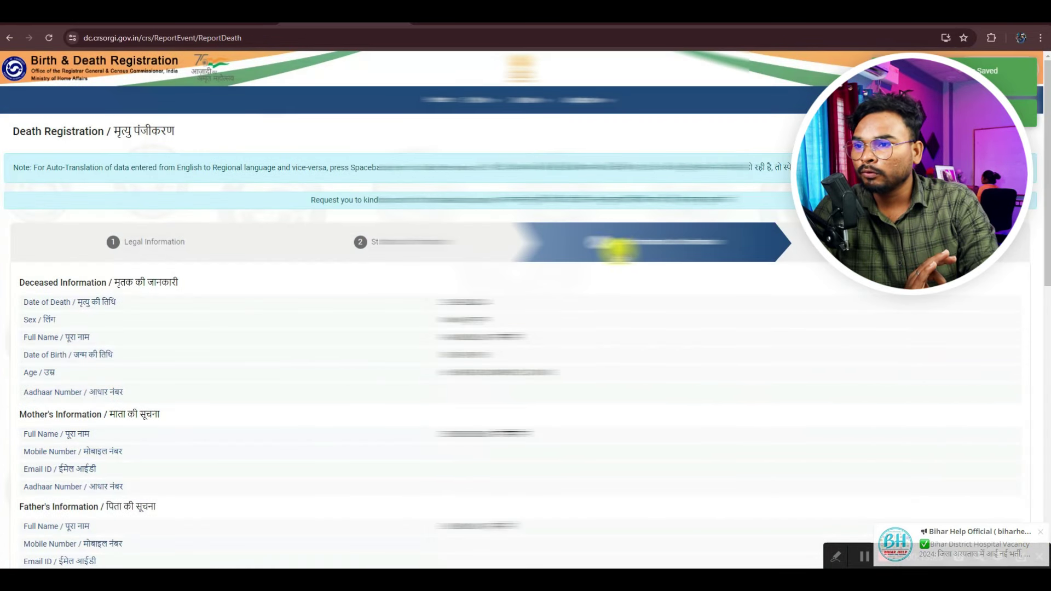
{"action": "scroll", "coordinate": [679, 249], "scroll_direction": "down", "scroll_amount": 1}
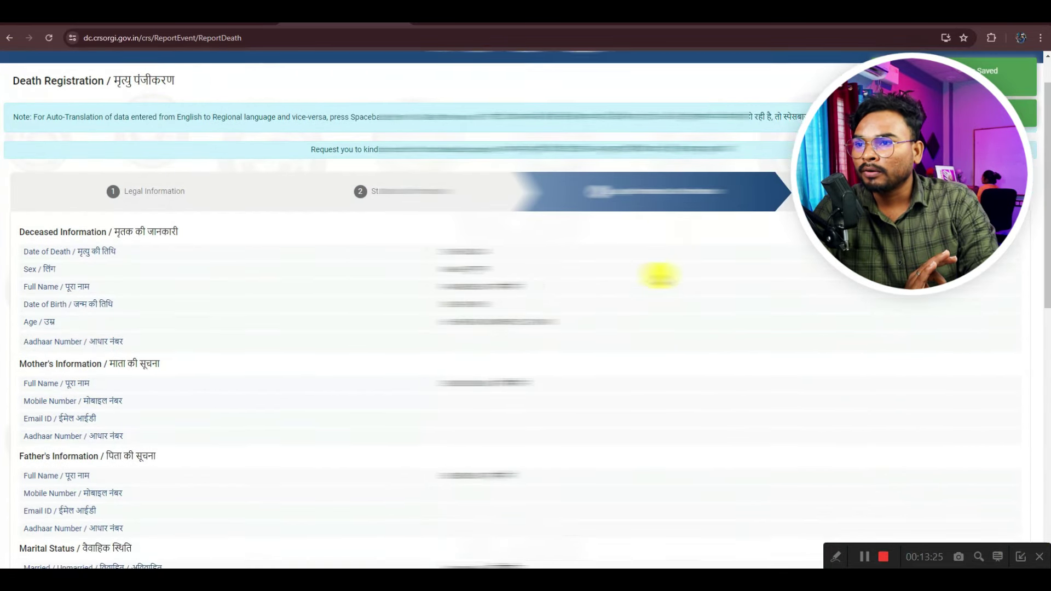
{"action": "scroll", "coordinate": [607, 270], "scroll_direction": "down", "scroll_amount": 1}
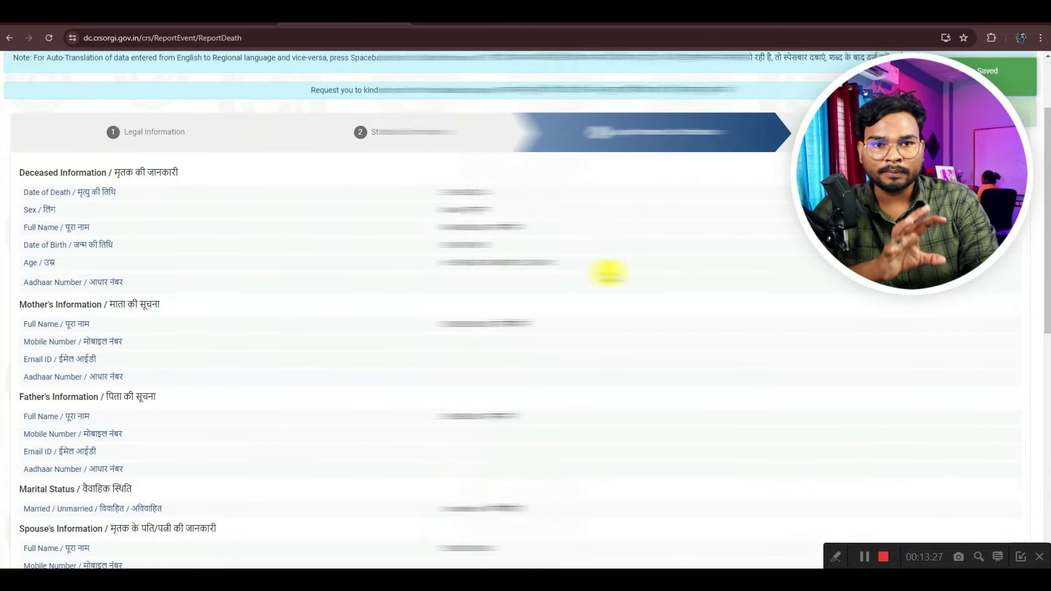
{"action": "scroll", "coordinate": [608, 272], "scroll_direction": "down", "scroll_amount": 7}
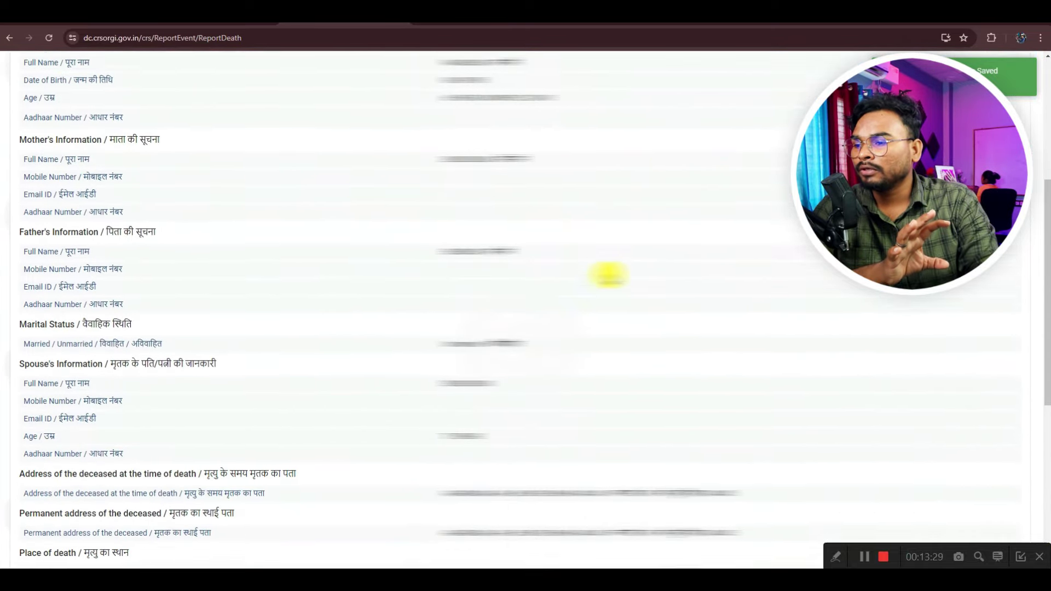
{"action": "scroll", "coordinate": [607, 277], "scroll_direction": "down", "scroll_amount": 2}
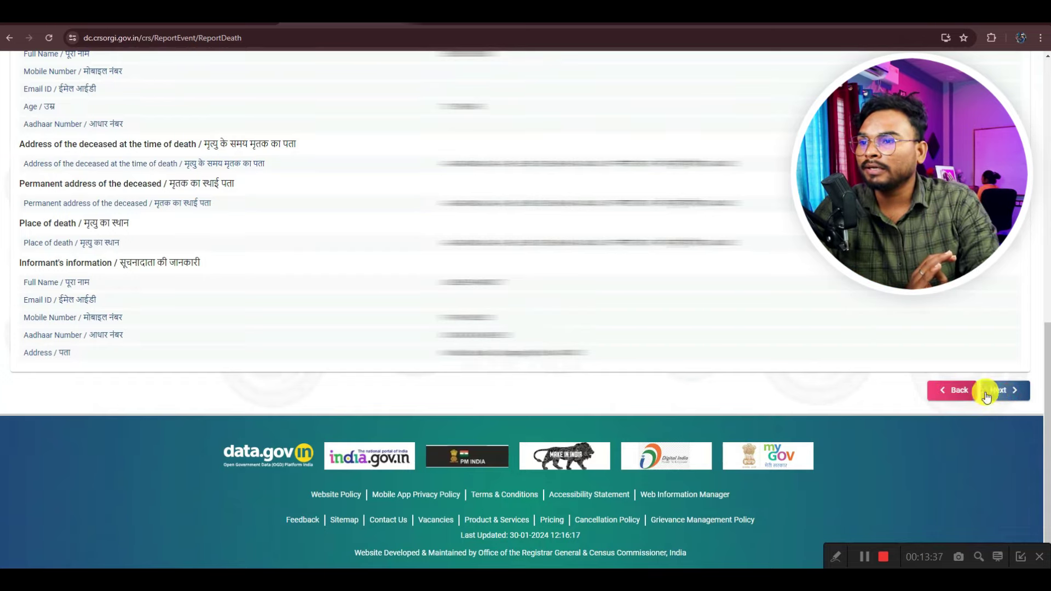
{"action": "left_click", "coordinate": [1006, 396]}
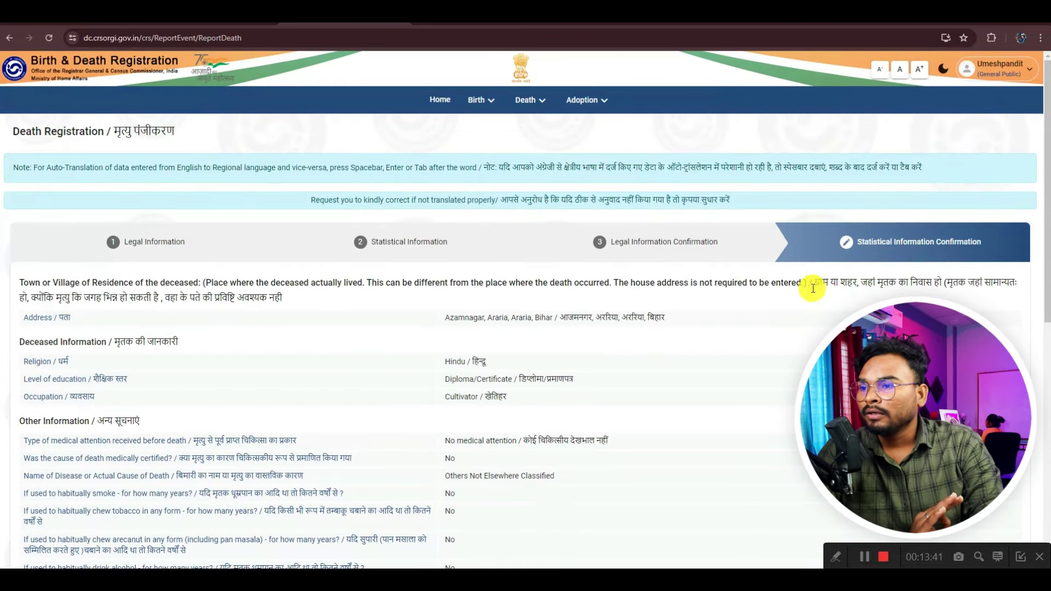
Review the statistical information, choose BOTH as the certificate option, and accept the declaration that the submitted information is true.
{"action": "scroll", "coordinate": [754, 320], "scroll_direction": "down", "scroll_amount": 1}
{"action": "scroll", "coordinate": [616, 290], "scroll_direction": "down", "scroll_amount": 1}
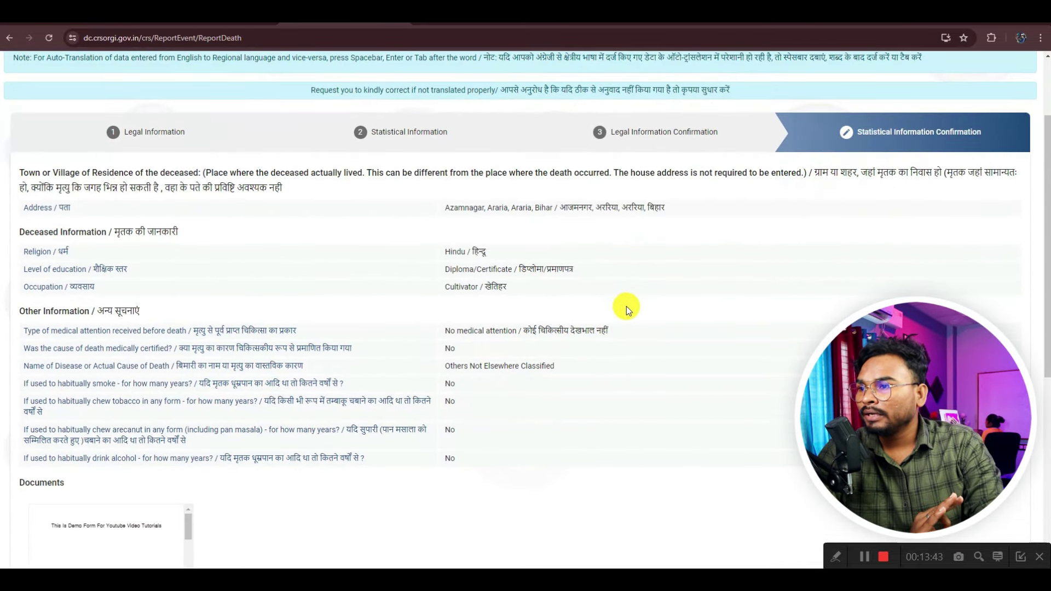
{"action": "scroll", "coordinate": [626, 306], "scroll_direction": "down", "scroll_amount": 1}
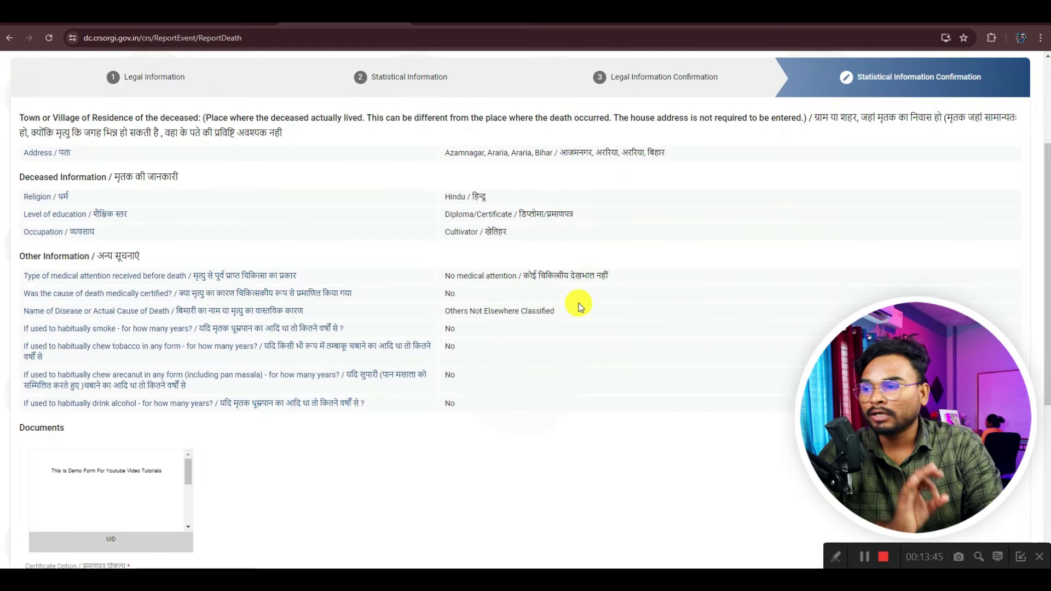
{"action": "scroll", "coordinate": [577, 302], "scroll_direction": "down", "scroll_amount": 2}
{"action": "mouse_move", "coordinate": [55, 422]}
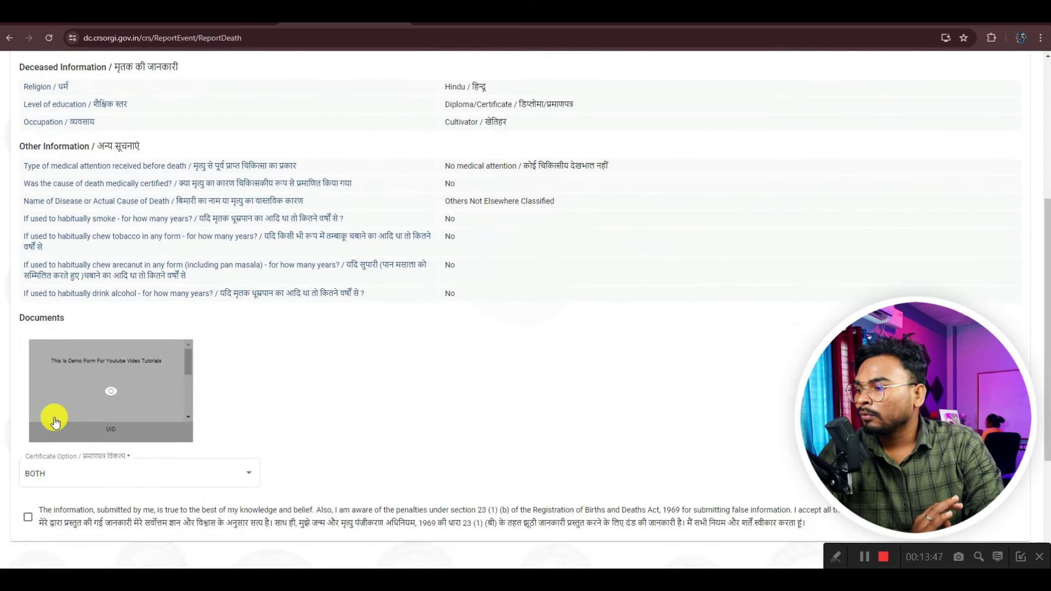
{"action": "scroll", "coordinate": [370, 383], "scroll_direction": "down", "scroll_amount": 2}
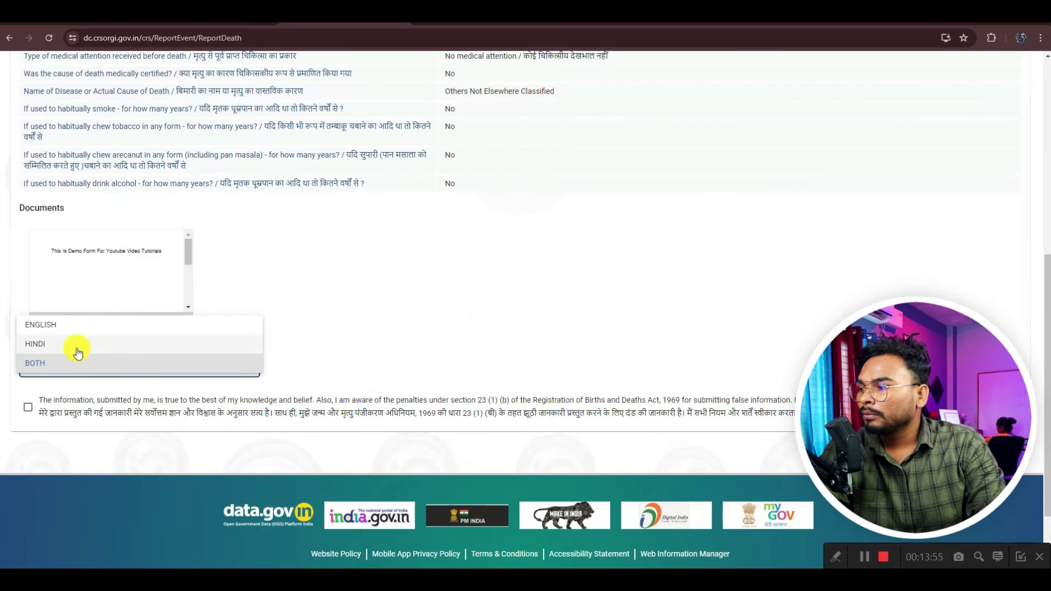
{"action": "left_click", "coordinate": [62, 363]}
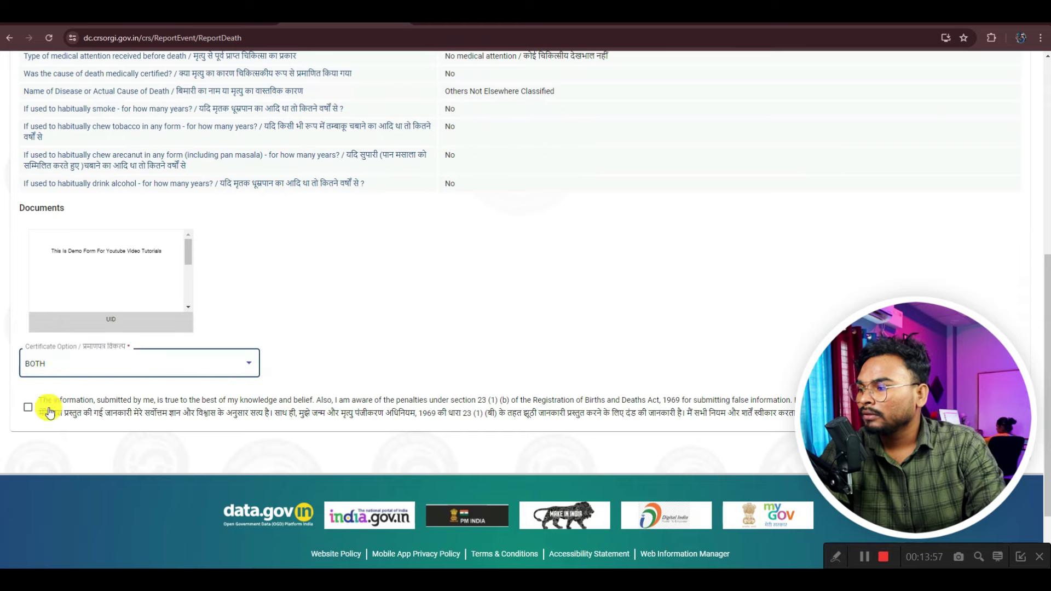
{"action": "left_click", "coordinate": [28, 408]}
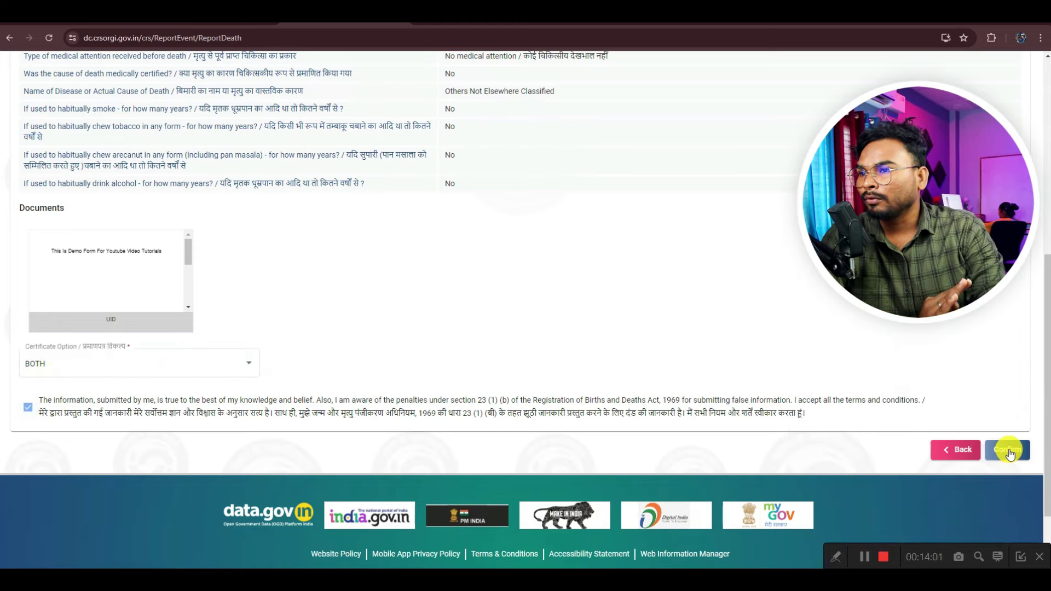
Review the statistical information confirmation and its uploaded document once more, and leave the death registration form for the portal's home dashboard.
{"action": "scroll", "coordinate": [921, 407], "scroll_direction": "up", "scroll_amount": 4}
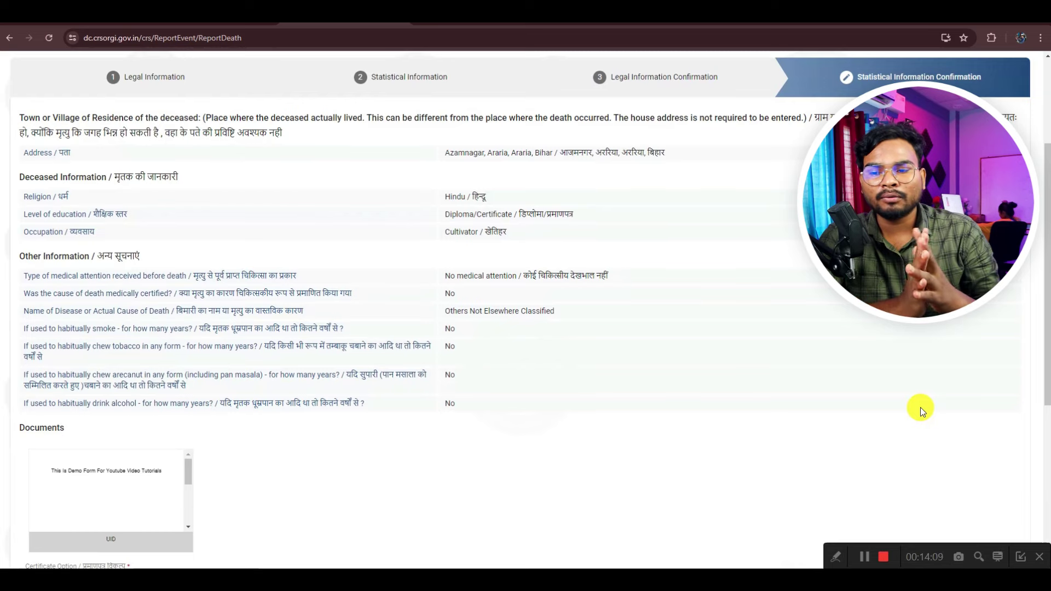
{"action": "scroll", "coordinate": [816, 384], "scroll_direction": "down", "scroll_amount": 4}
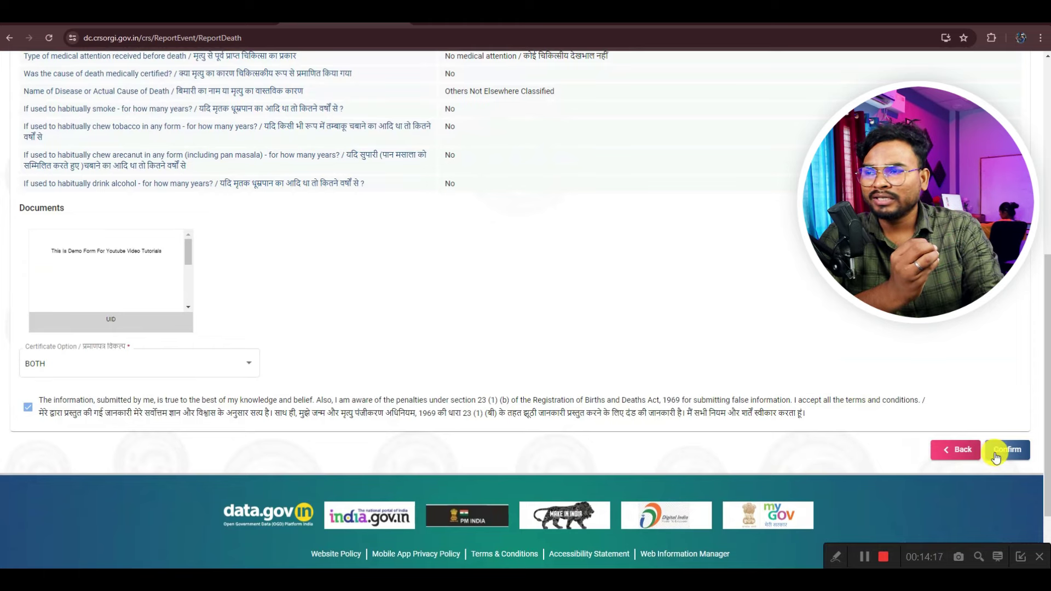
{"action": "scroll", "coordinate": [739, 358], "scroll_direction": "up", "scroll_amount": 2}
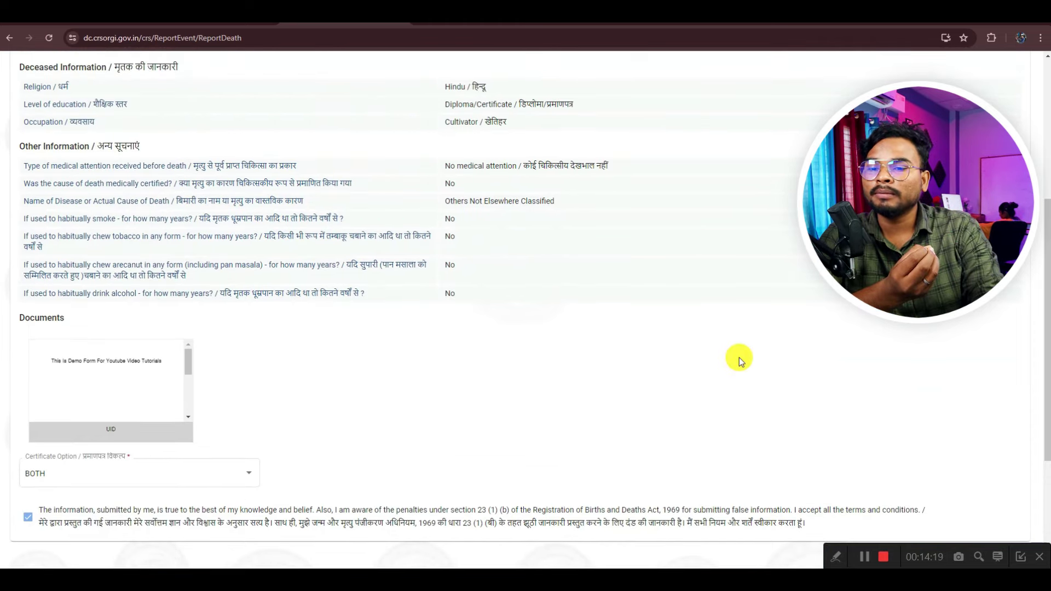
{"action": "scroll", "coordinate": [739, 357], "scroll_direction": "down", "scroll_amount": 2}
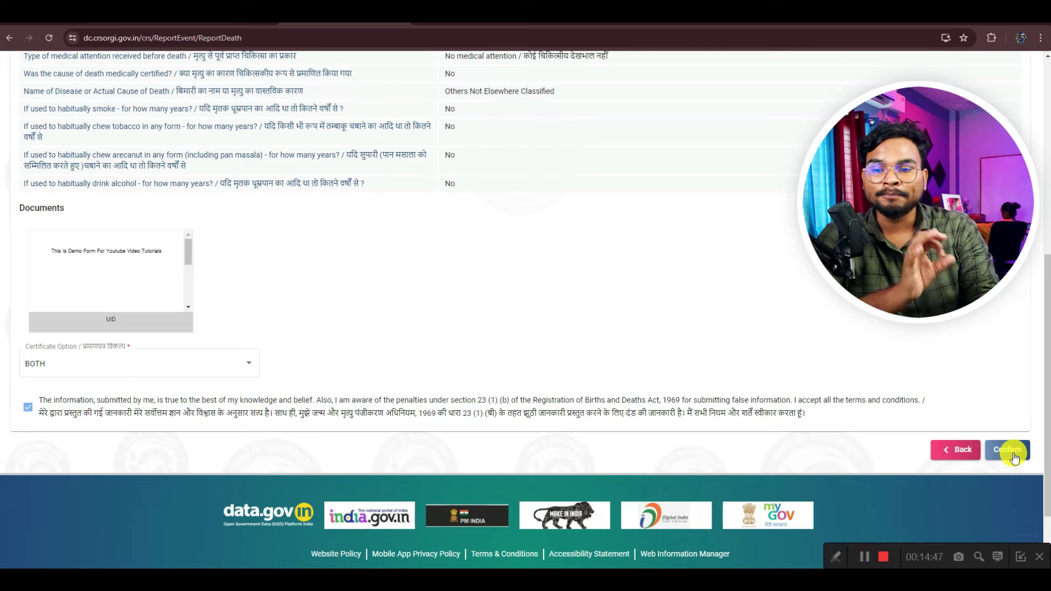
{"action": "scroll", "coordinate": [881, 412], "scroll_direction": "up", "scroll_amount": 6}
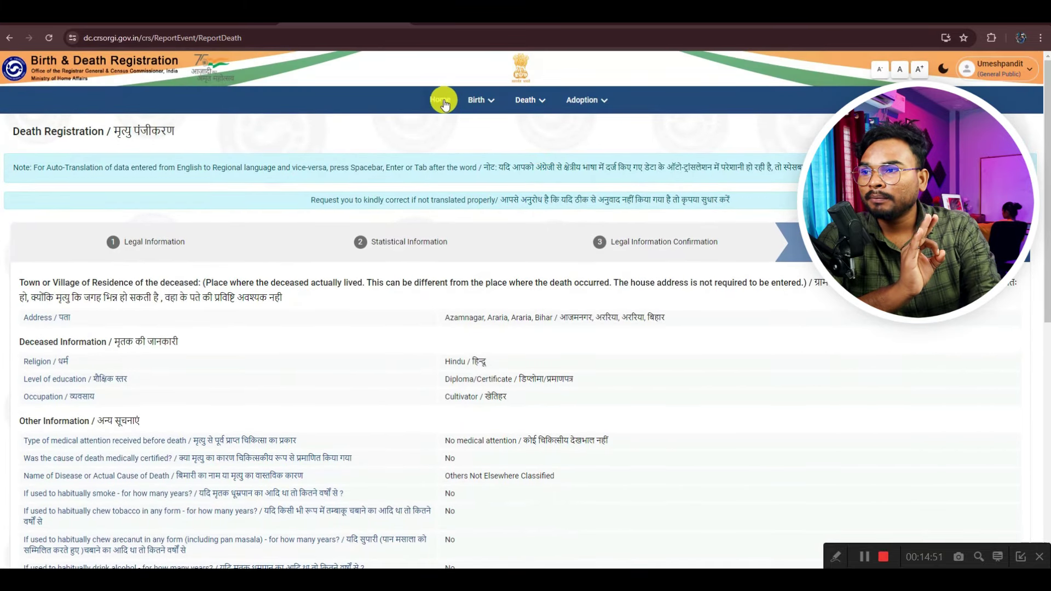
{"action": "left_click", "coordinate": [444, 98]}
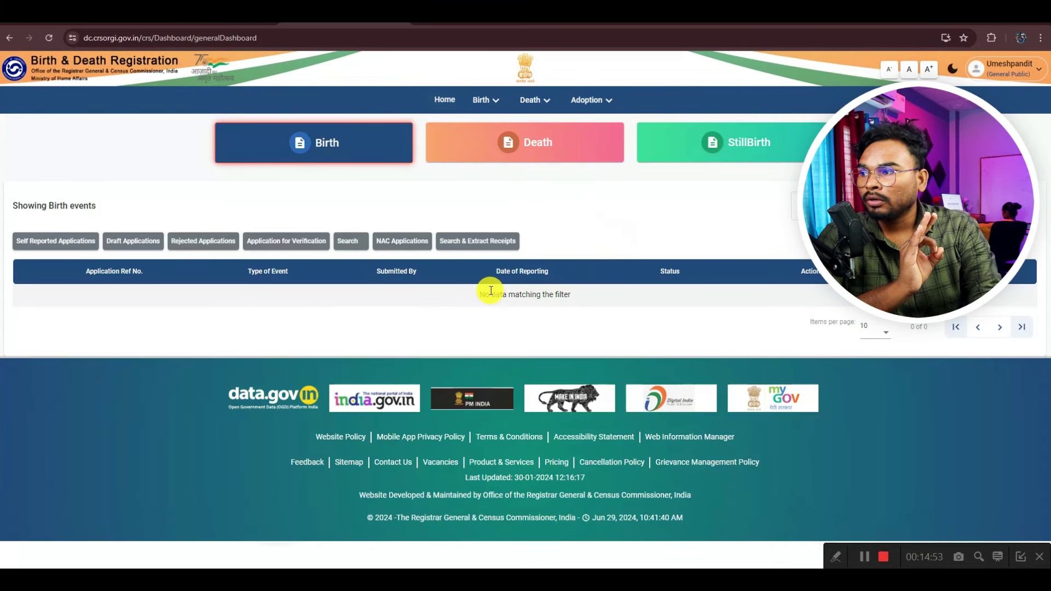